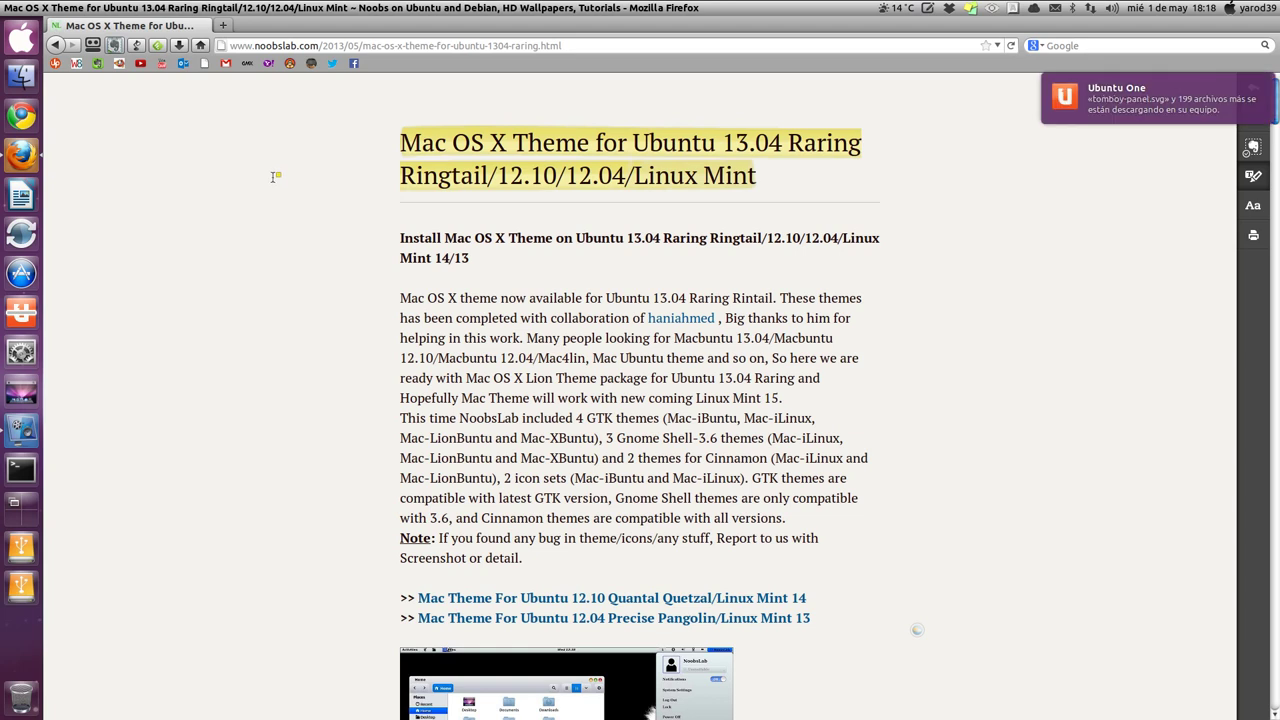
Look through the Mac OS X theme article, from its introduction and screenshots to the Cairo Dock section.
scroll(275, 182, "down", 3)
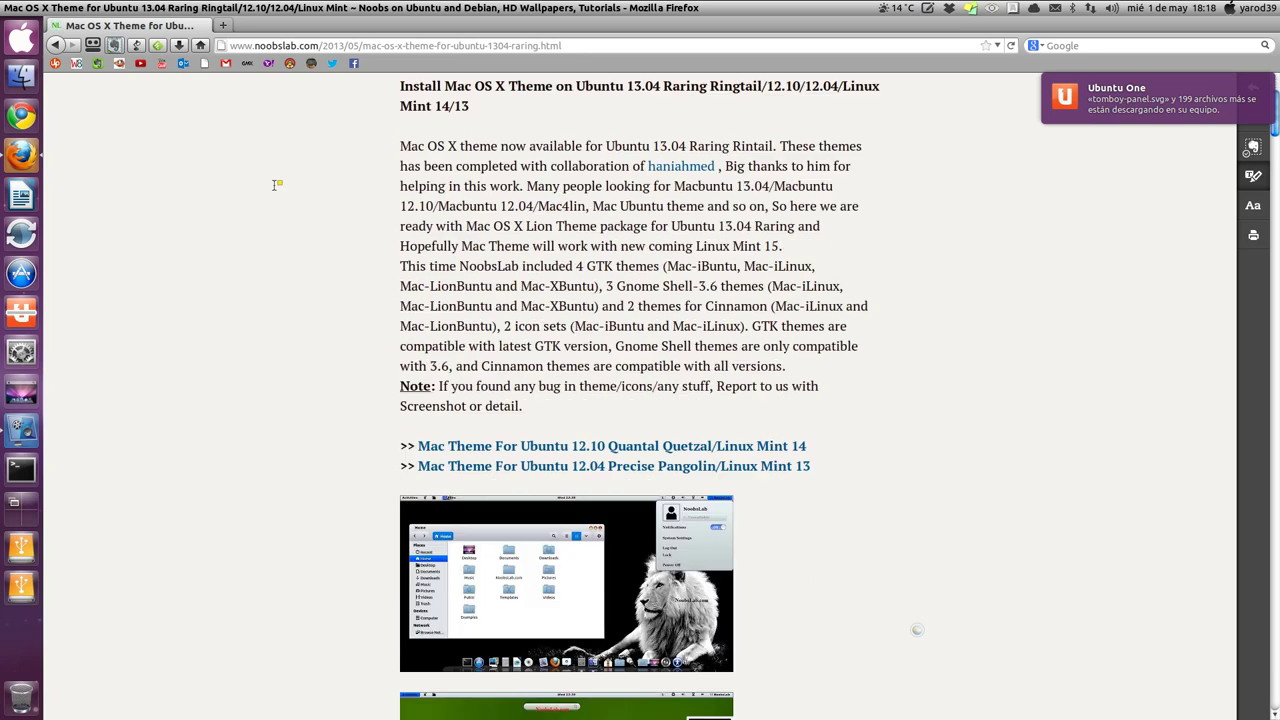
scroll(275, 184, "down", 10)
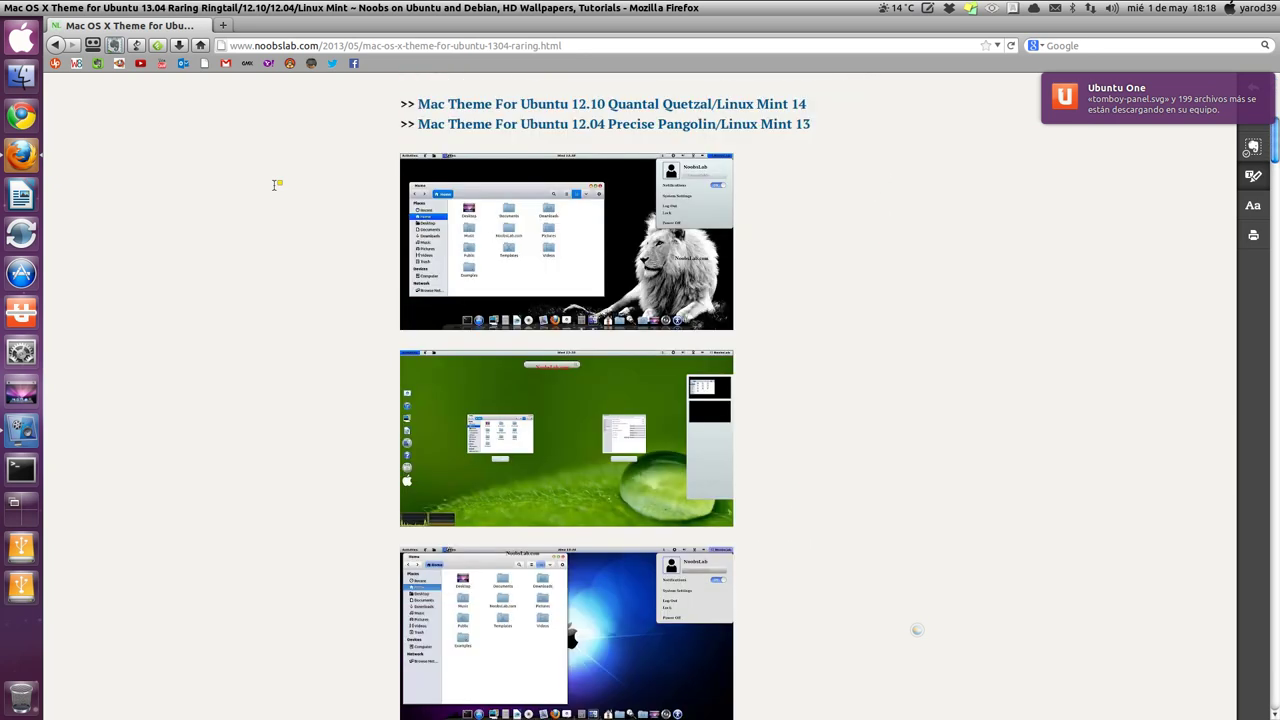
scroll(277, 188, "down", 7)
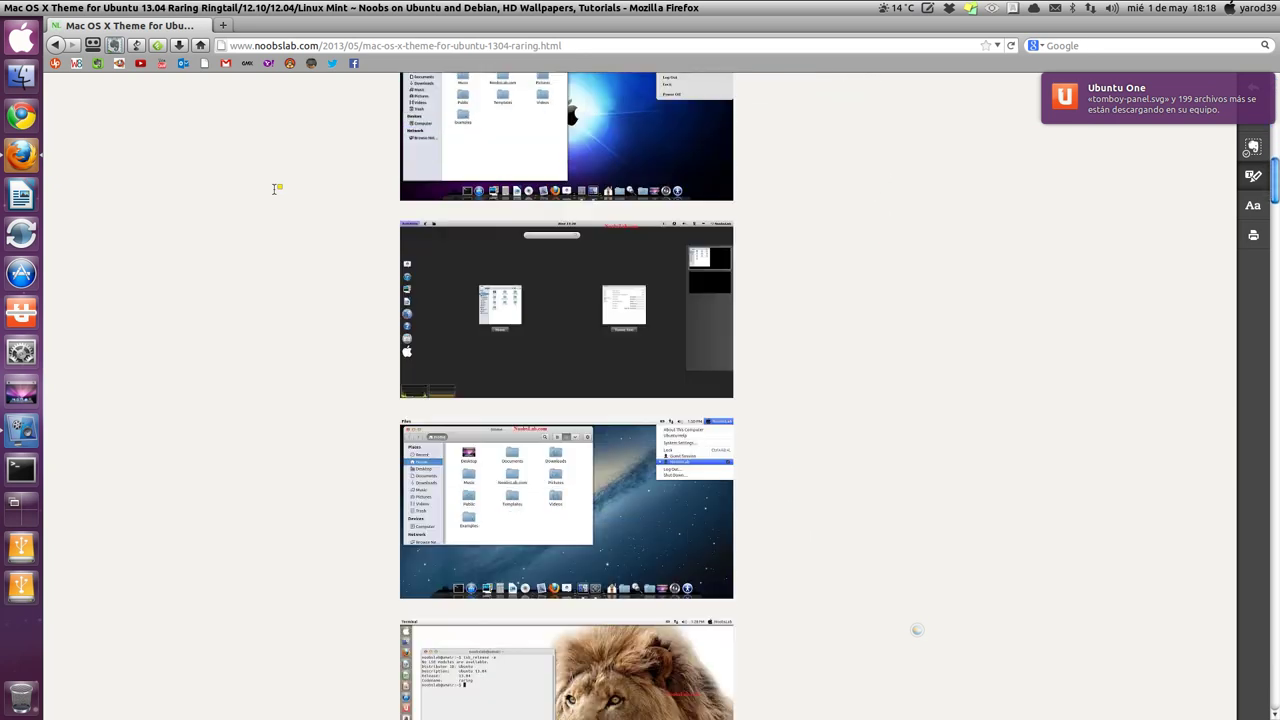
scroll(277, 188, "down", 10)
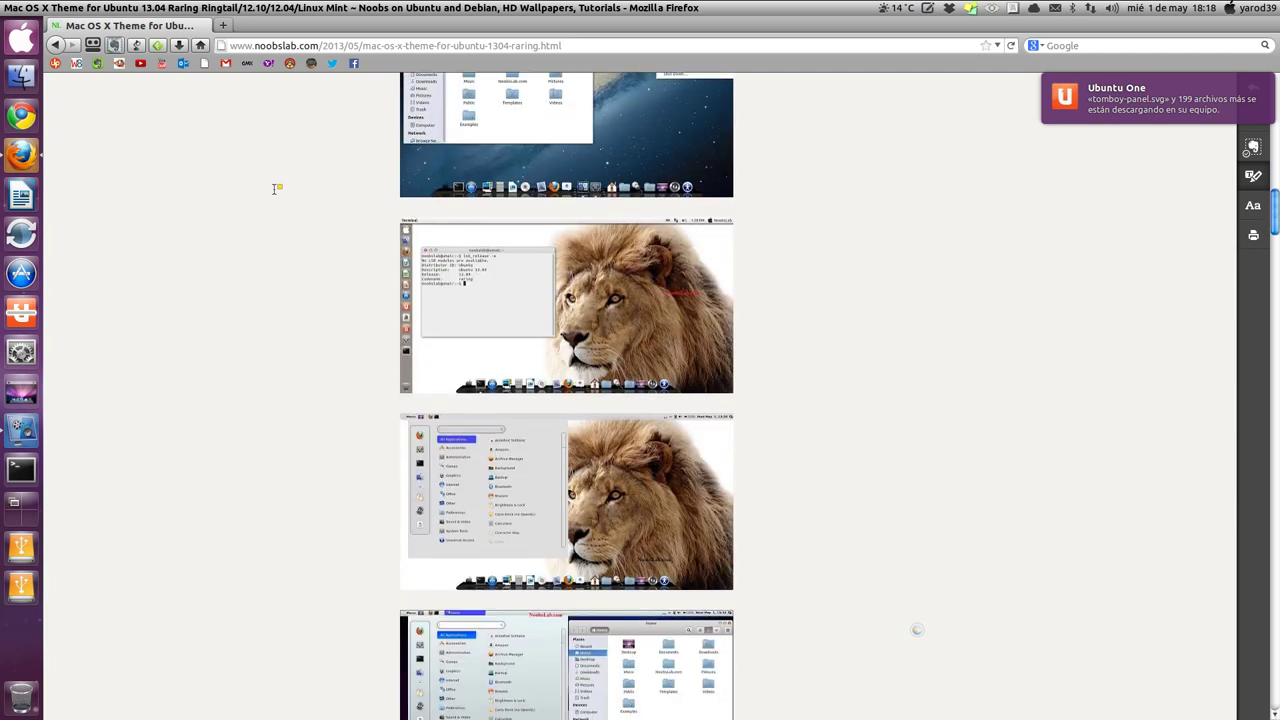
scroll(277, 188, "down", 10)
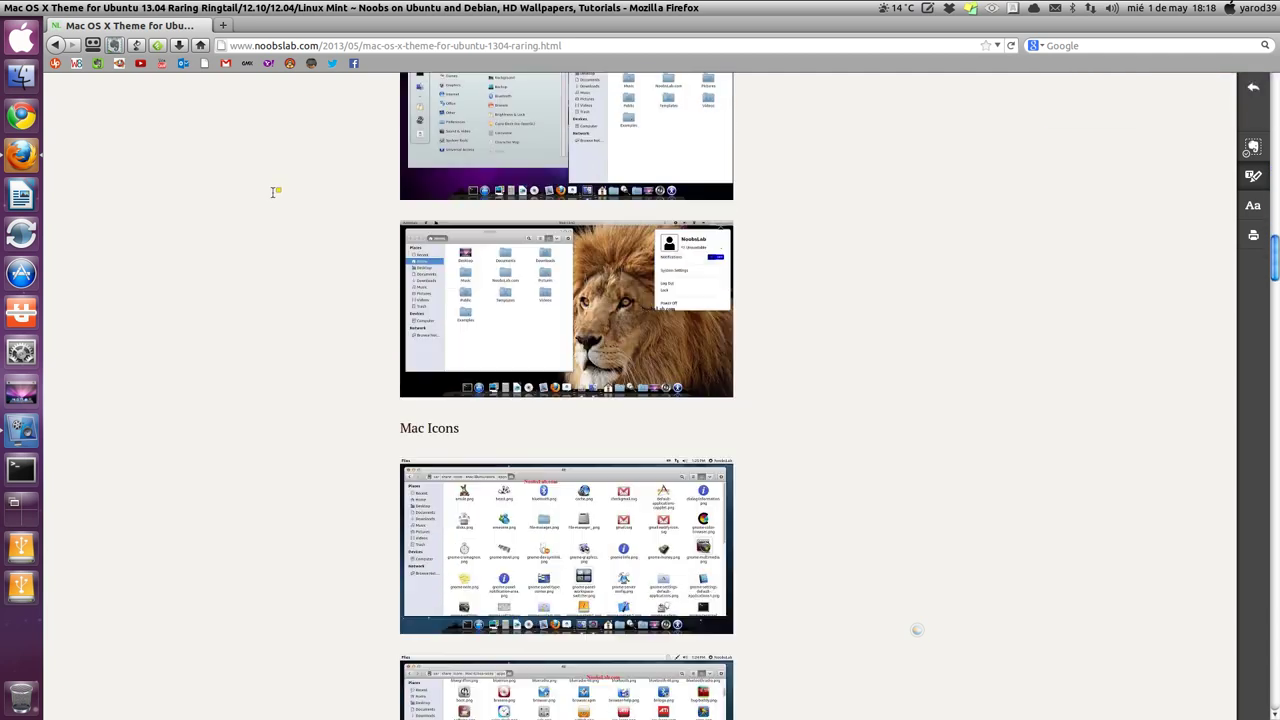
scroll(275, 191, "down", 10)
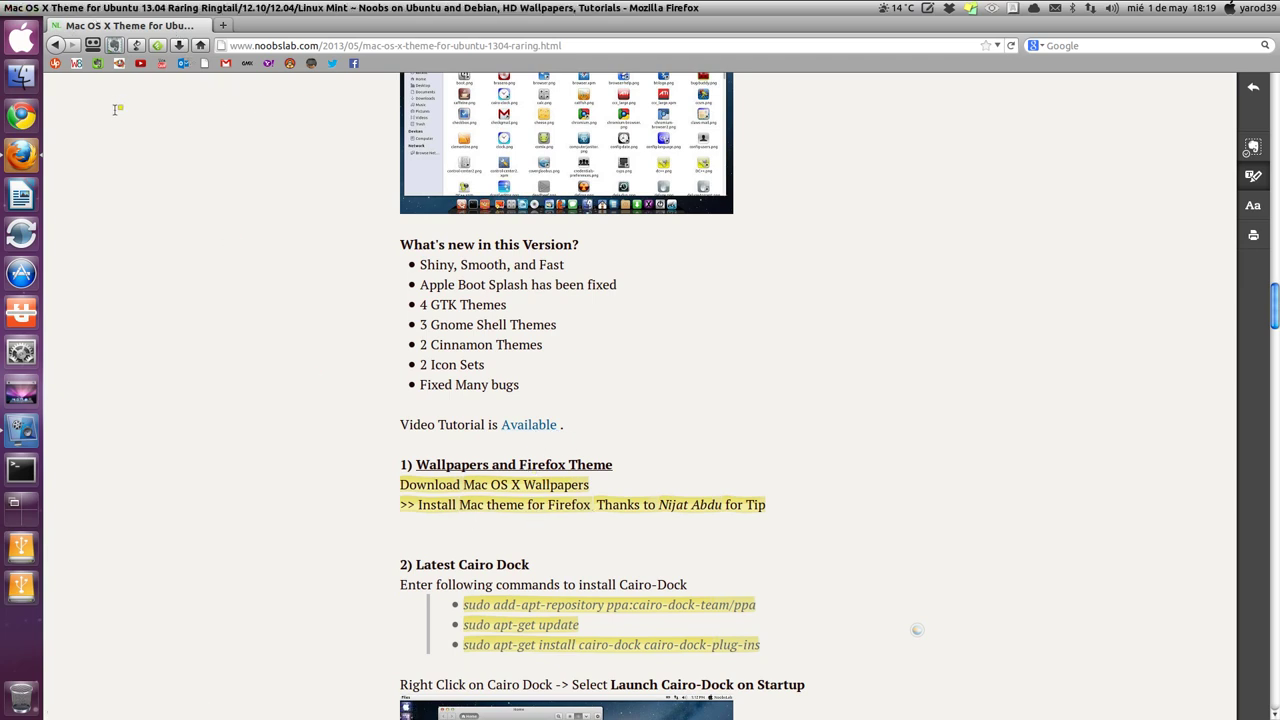
Go back to the original Mac OS X theme web page and reopen the article in the distraction-free reading view at the Cairo Dock section.
left_click(56, 64)
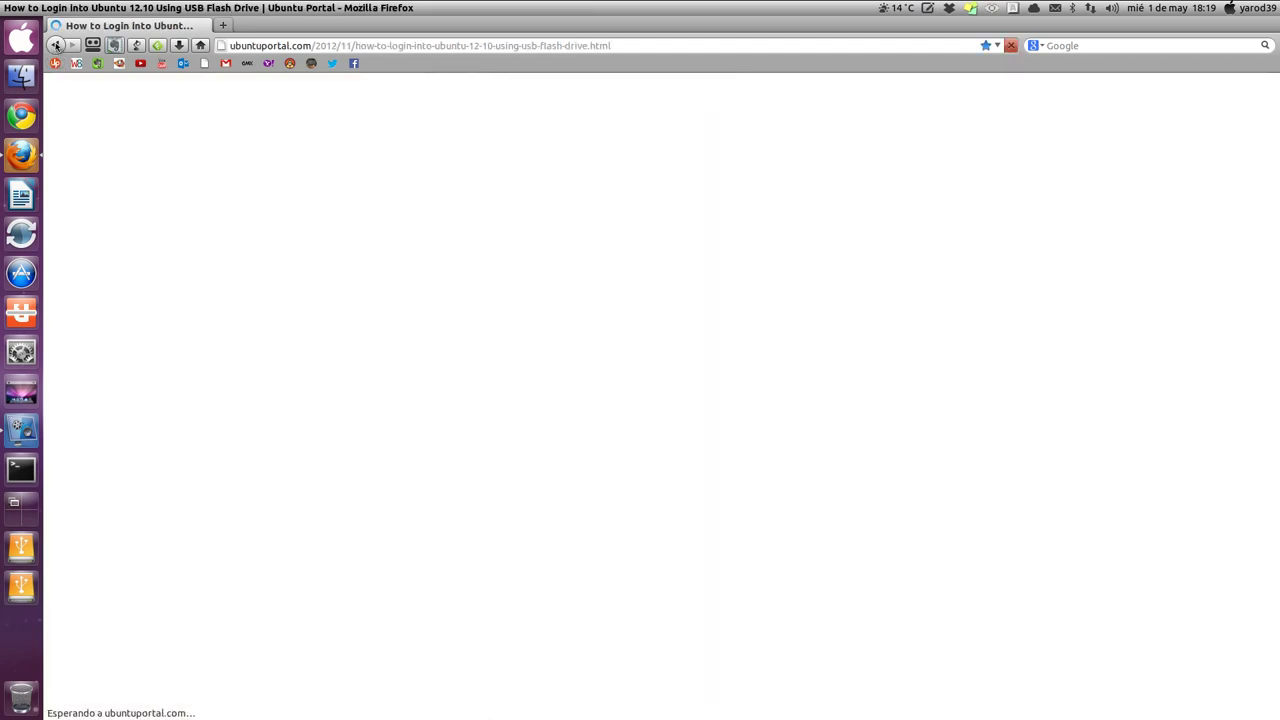
left_click(56, 45)
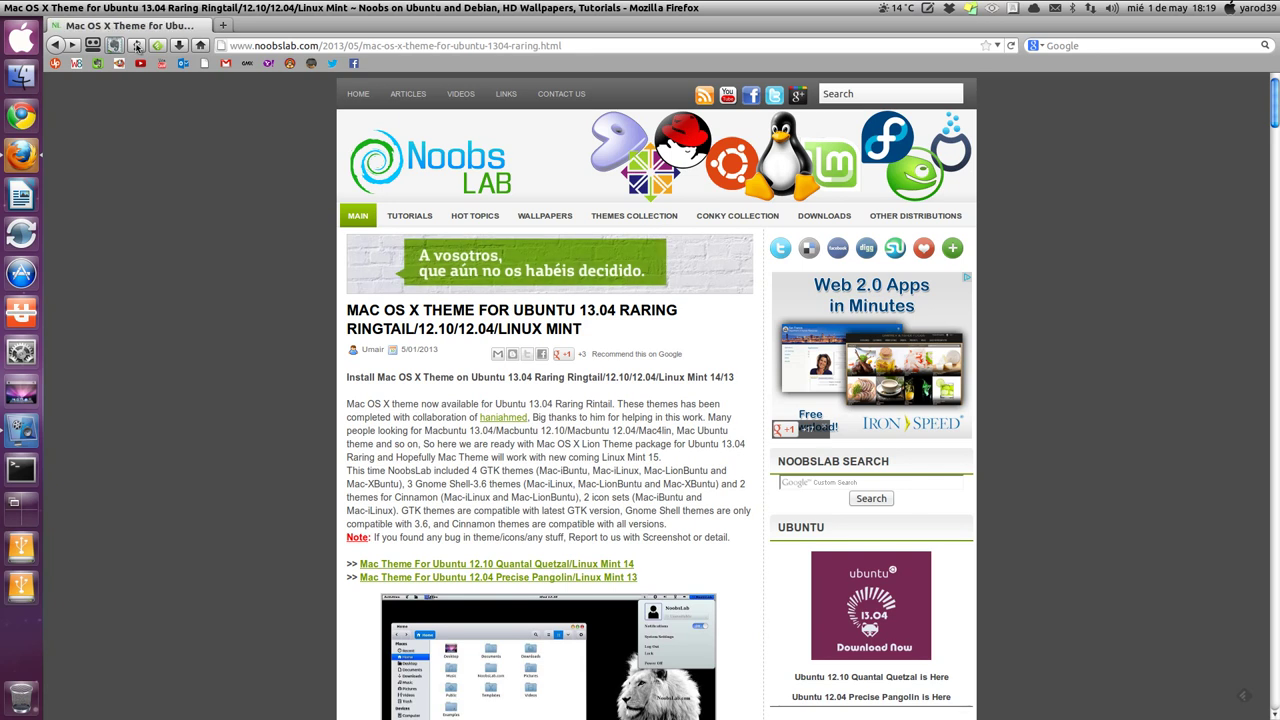
left_click(137, 47)
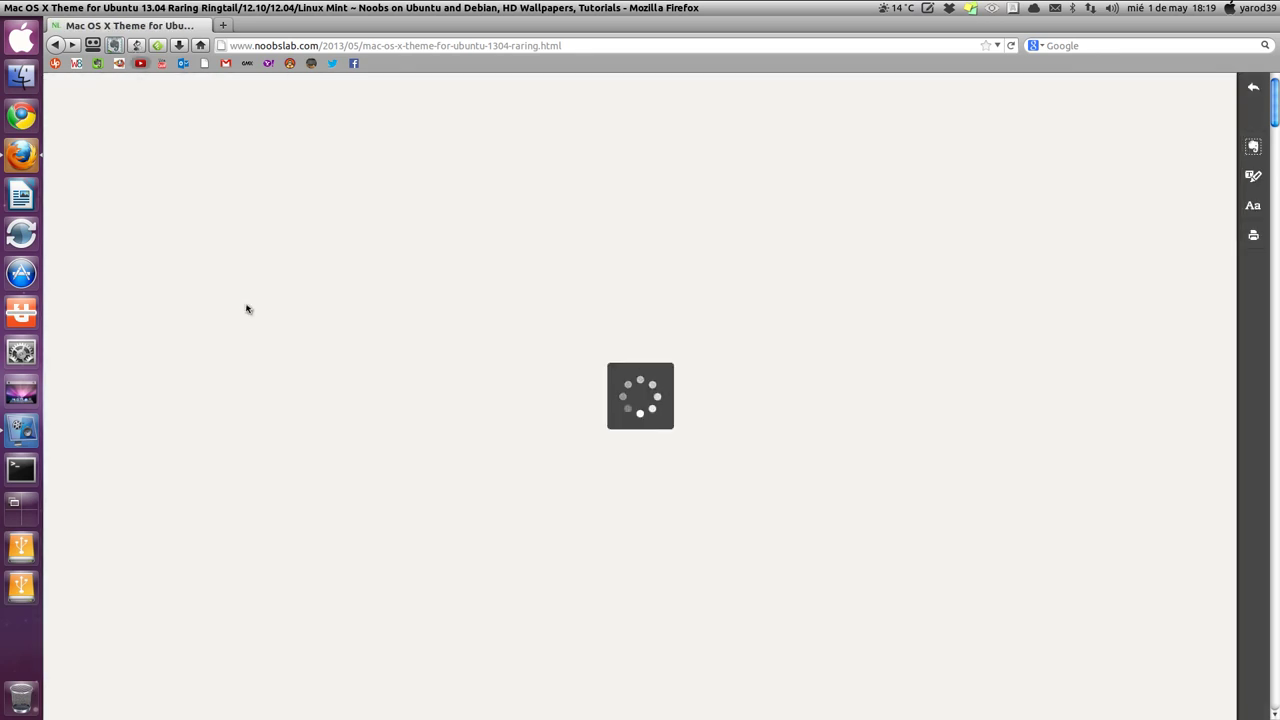
scroll(268, 327, "down", 10)
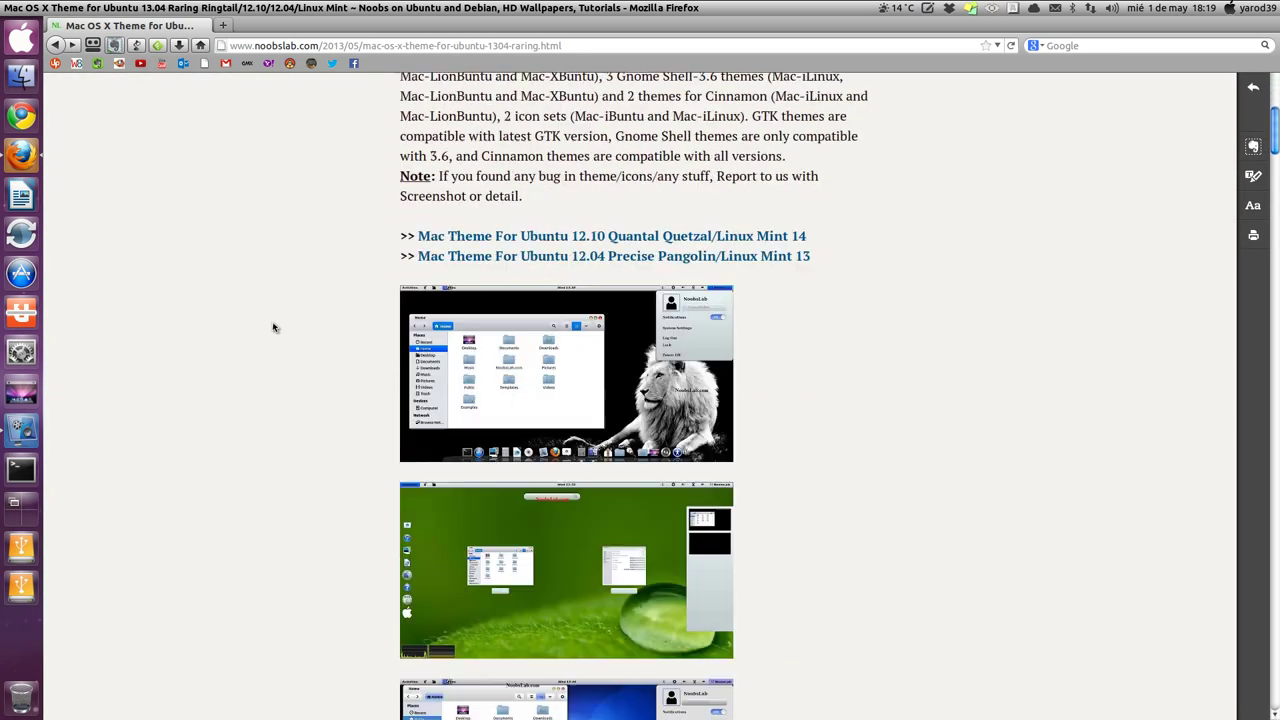
scroll(268, 327, "down", 18)
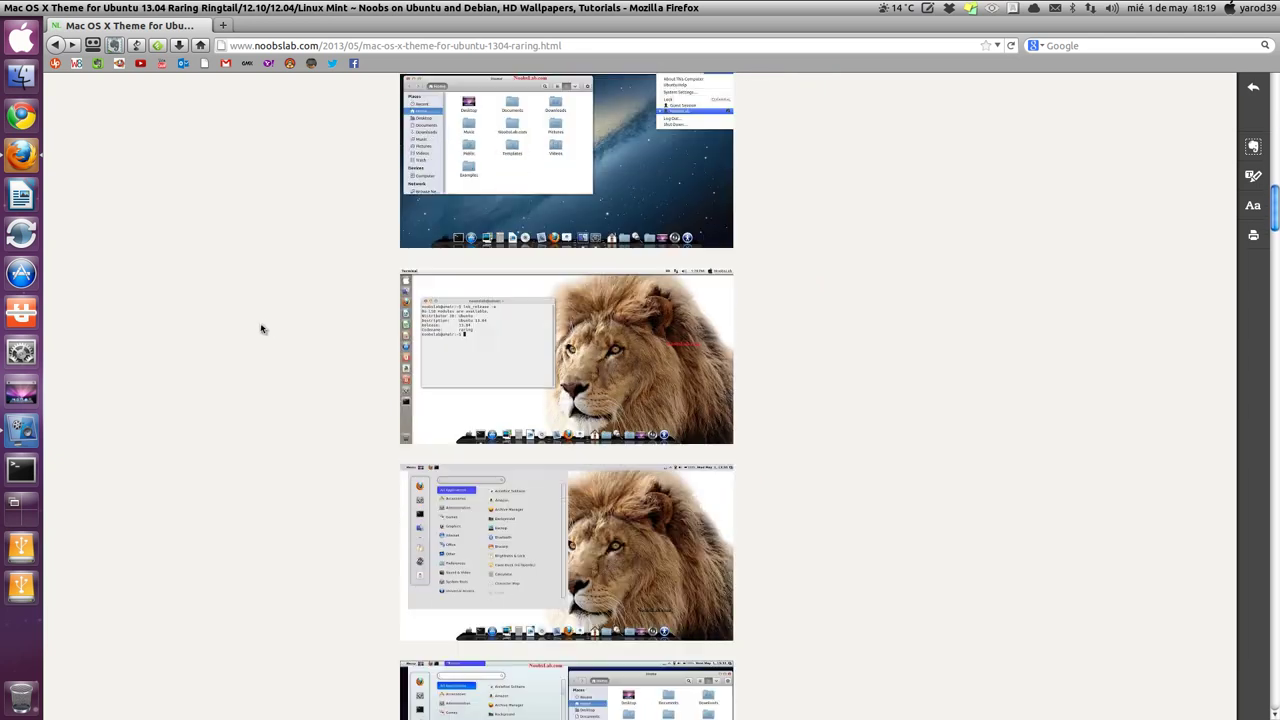
scroll(260, 330, "down", 15)
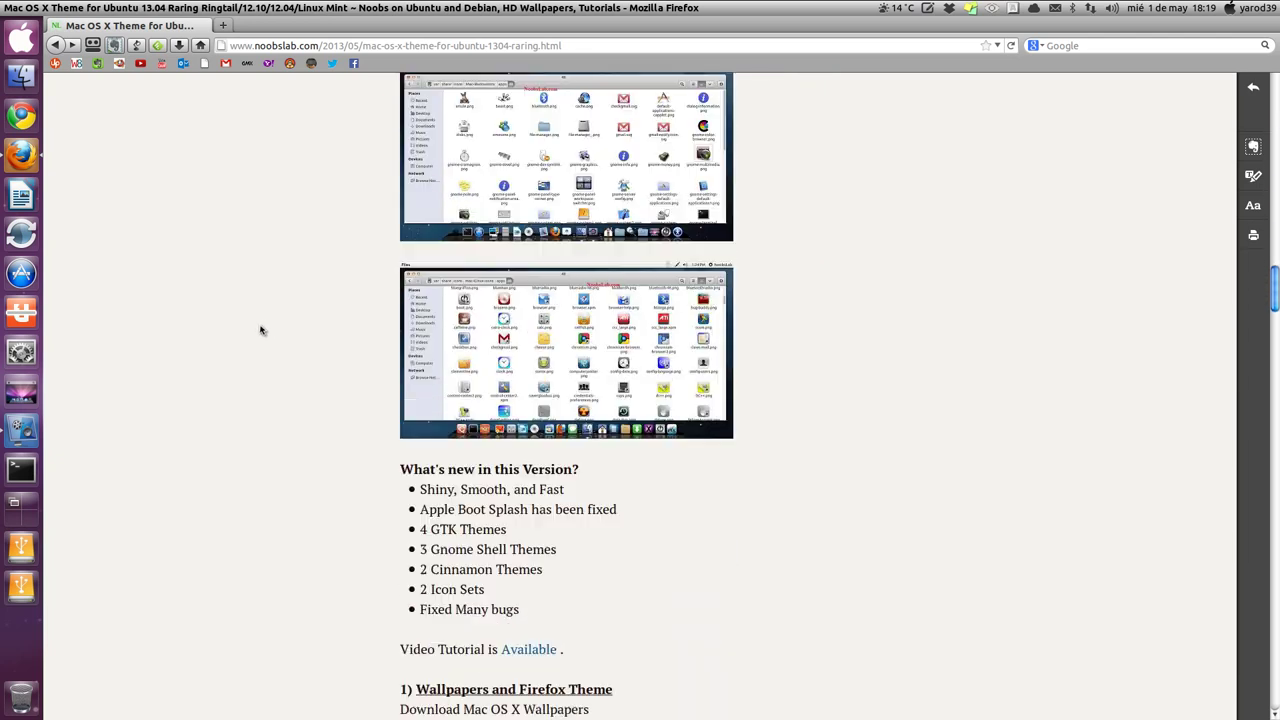
scroll(260, 330, "down", 3)
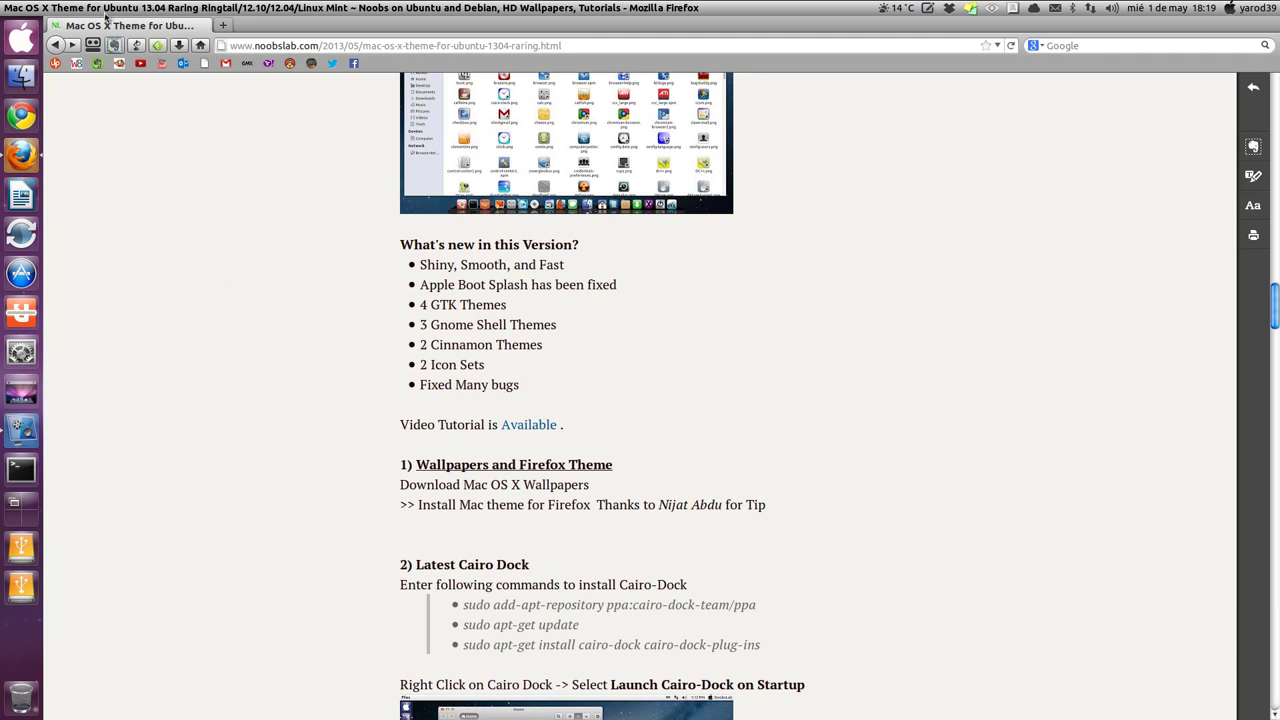
left_click(66, 9)
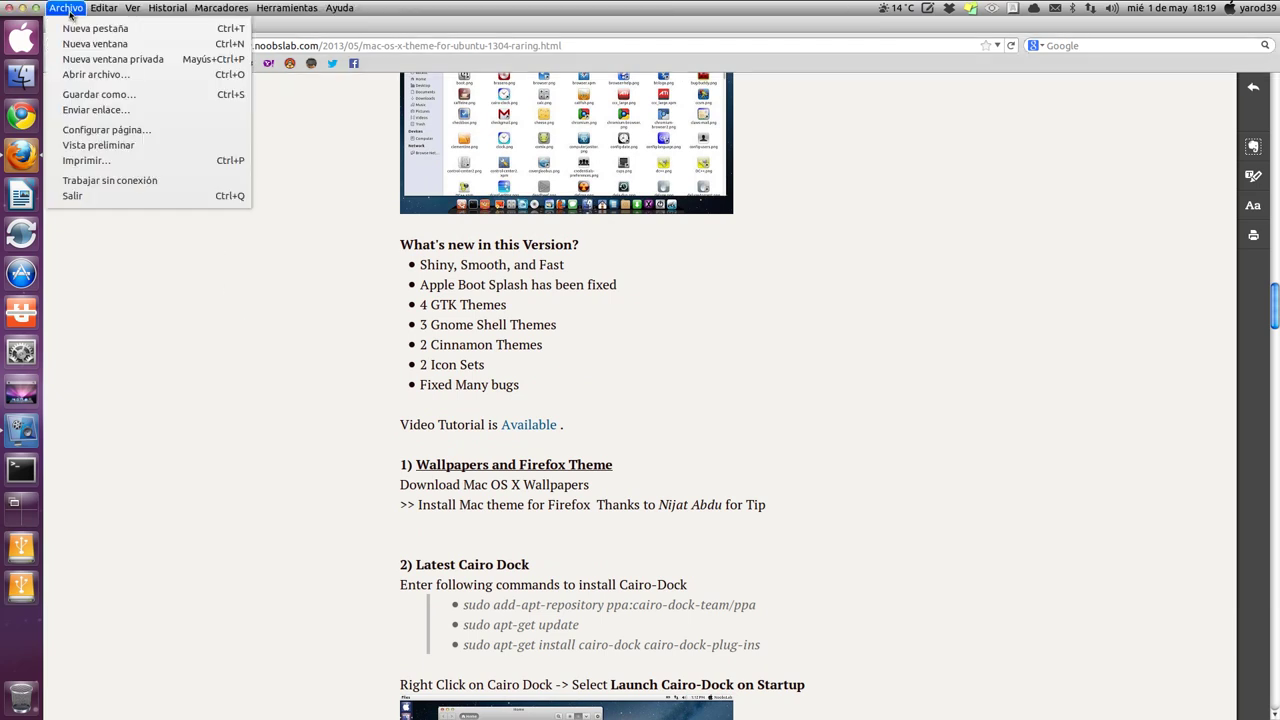
left_click(163, 302)
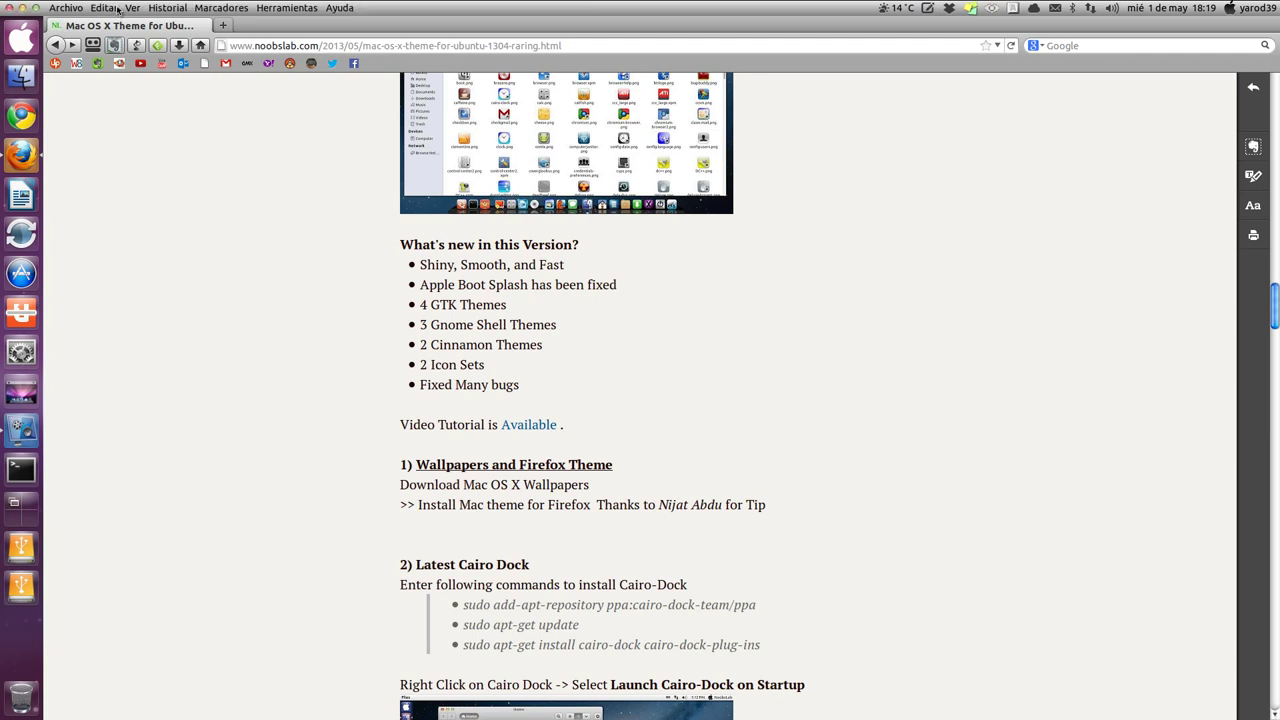
left_click(166, 9)
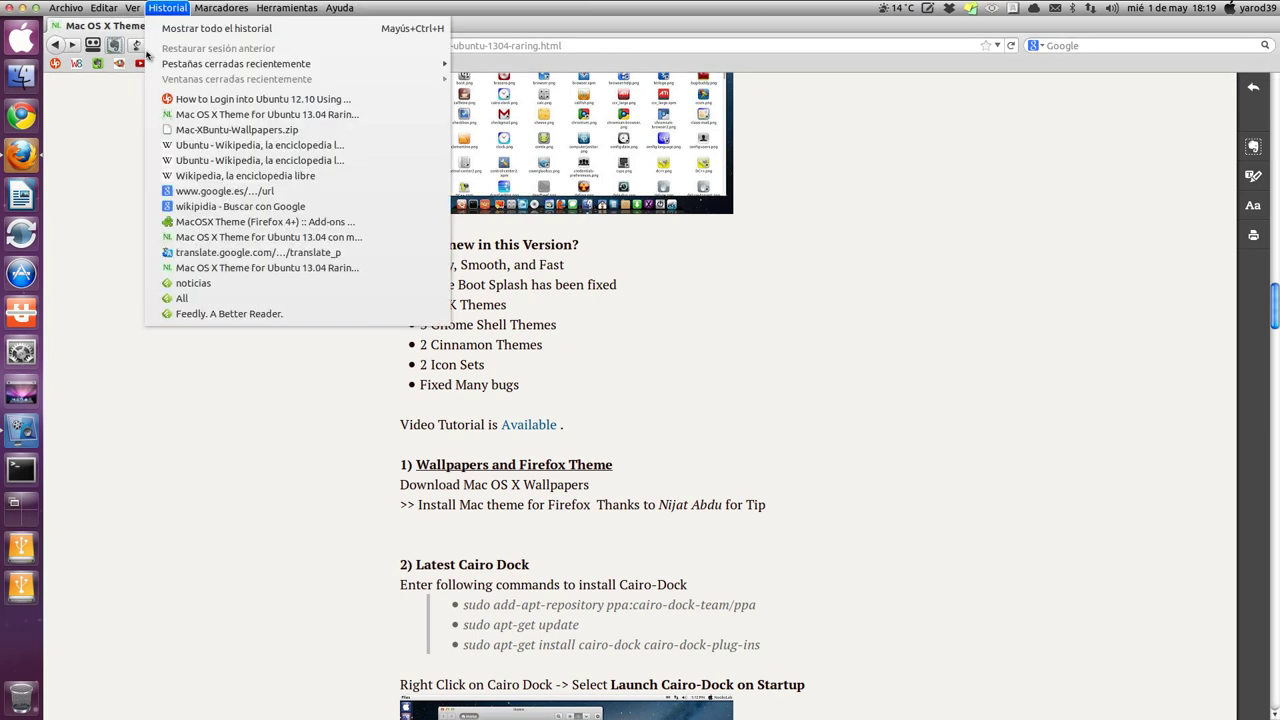
left_click(108, 201)
right_click(150, 244)
left_click(130, 234)
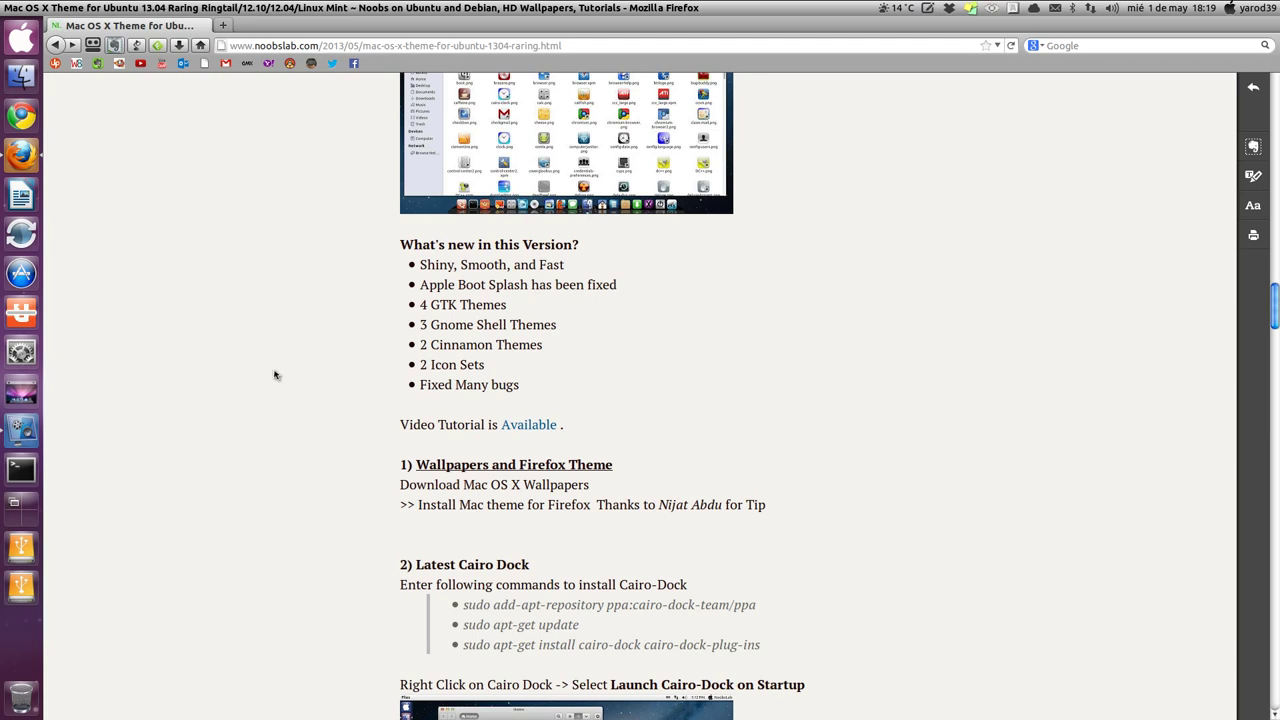
Highlight the three Cairo-Dock installation commands: the add-apt-repository line, the update line and the install line.
scroll(298, 300, "down", 3)
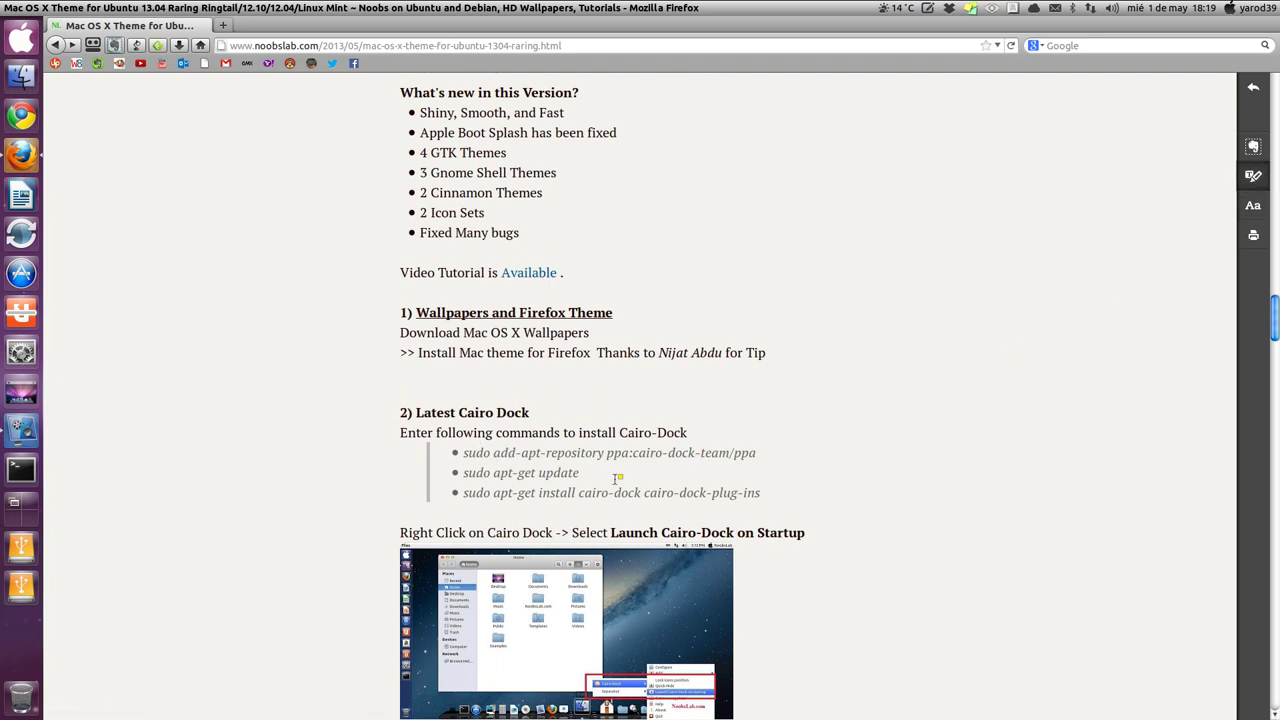
triple_click(535, 455)
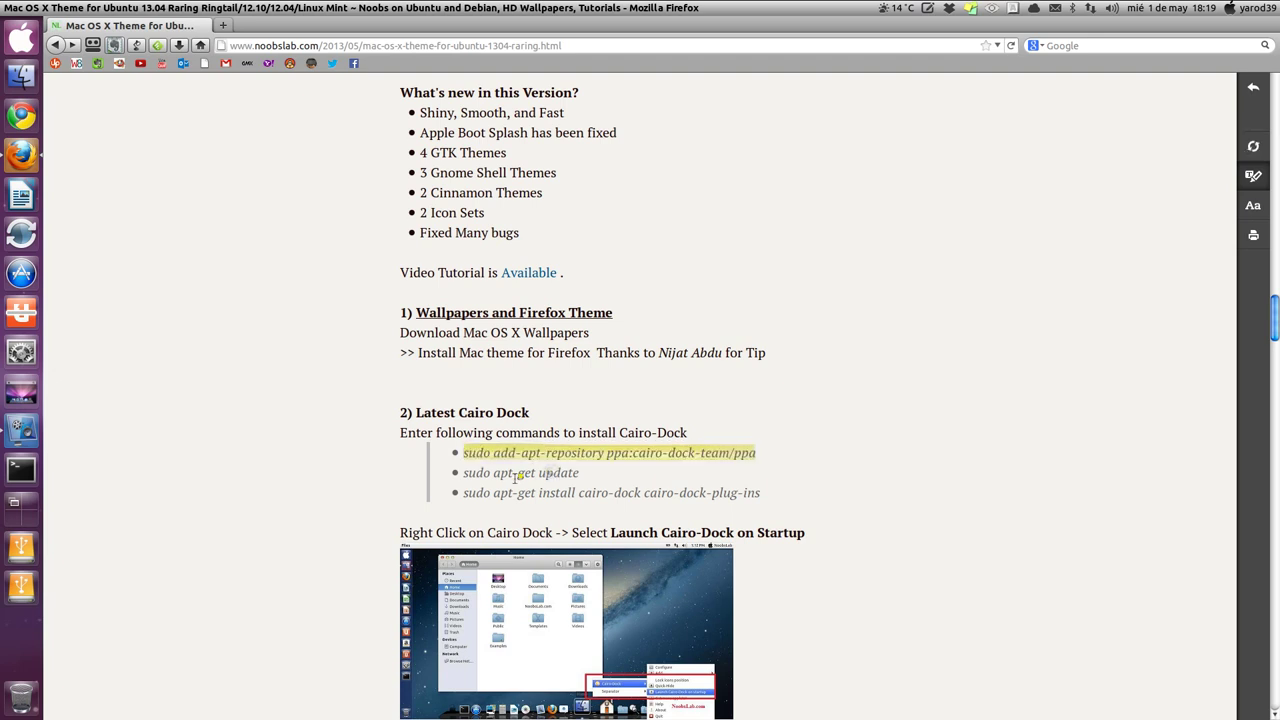
triple_click(519, 472)
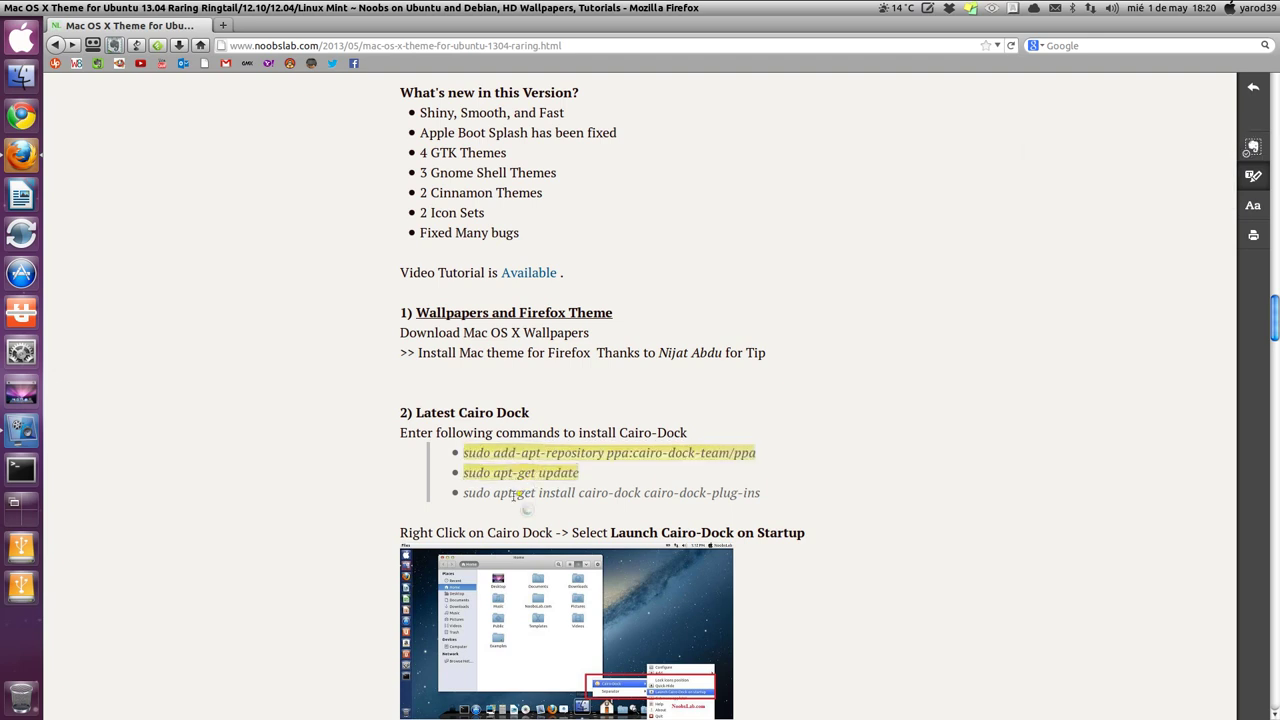
triple_click(513, 493)
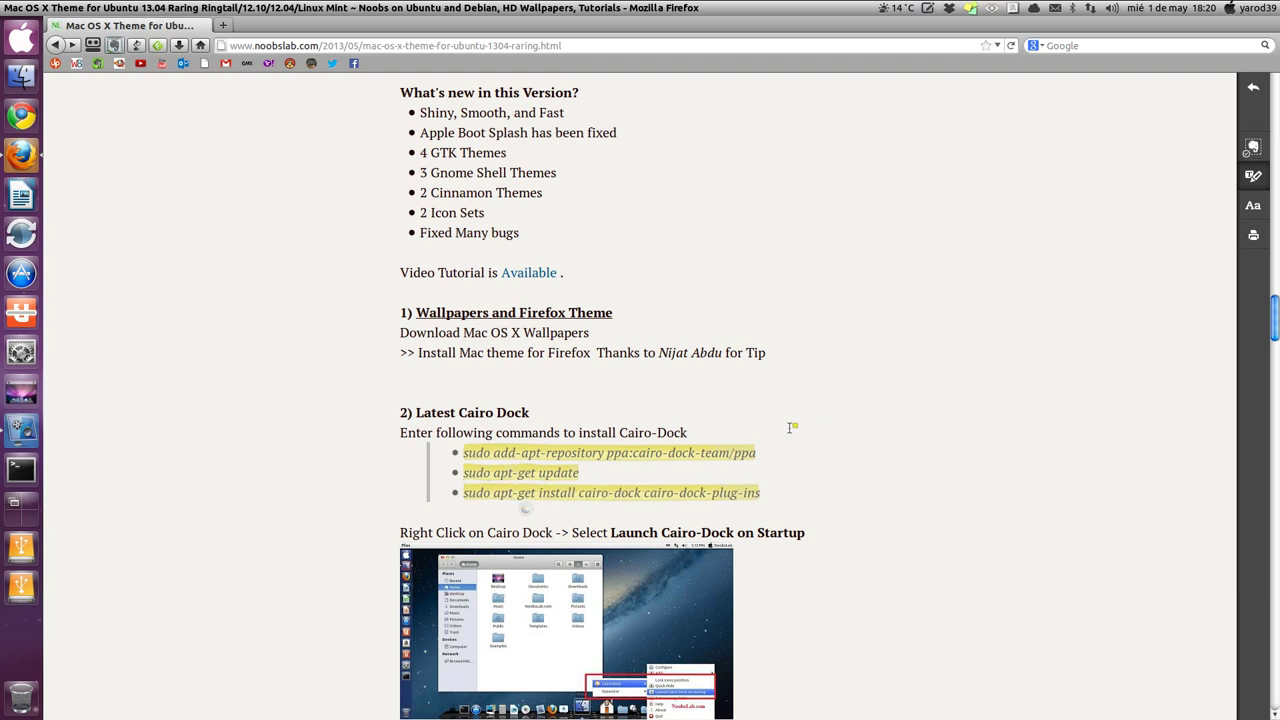
Highlight the command "gsettings set com.canonical.desktop.interface scrollbar-mode normal" under Remove Overlay Scrollbars.
scroll(803, 419, "down", 5)
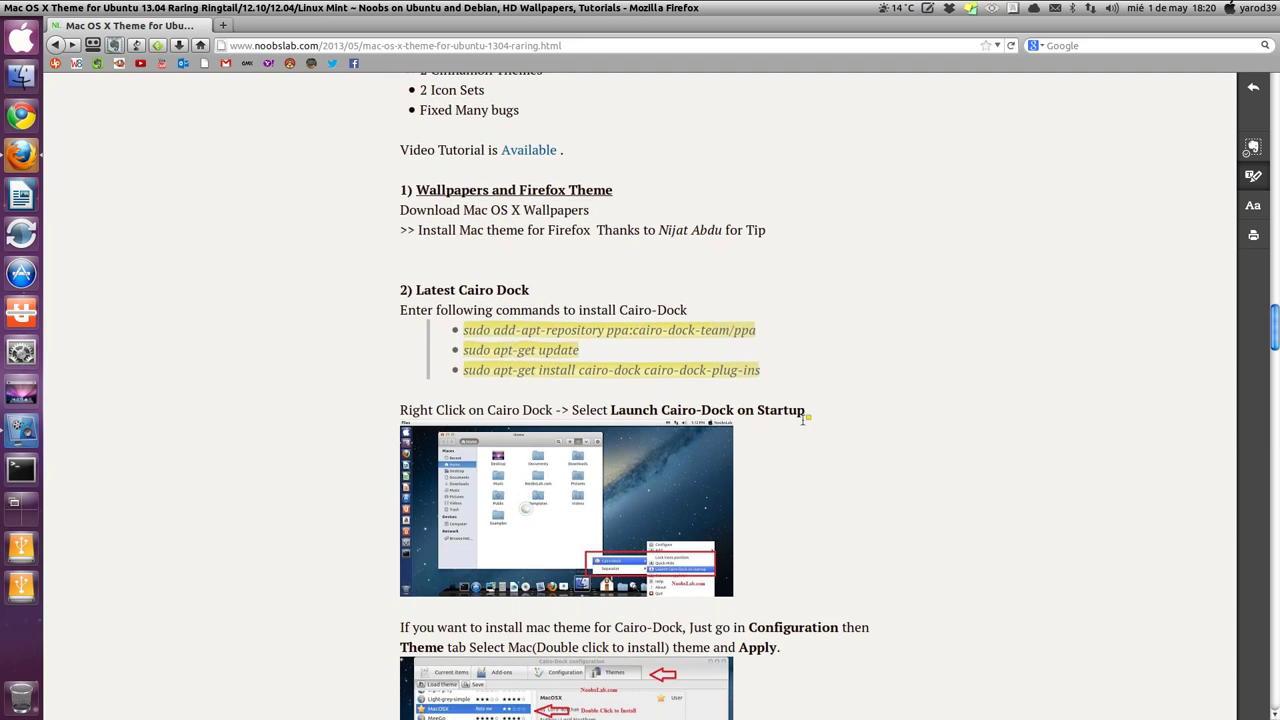
scroll(803, 425, "down", 2)
scroll(801, 425, "down", 2)
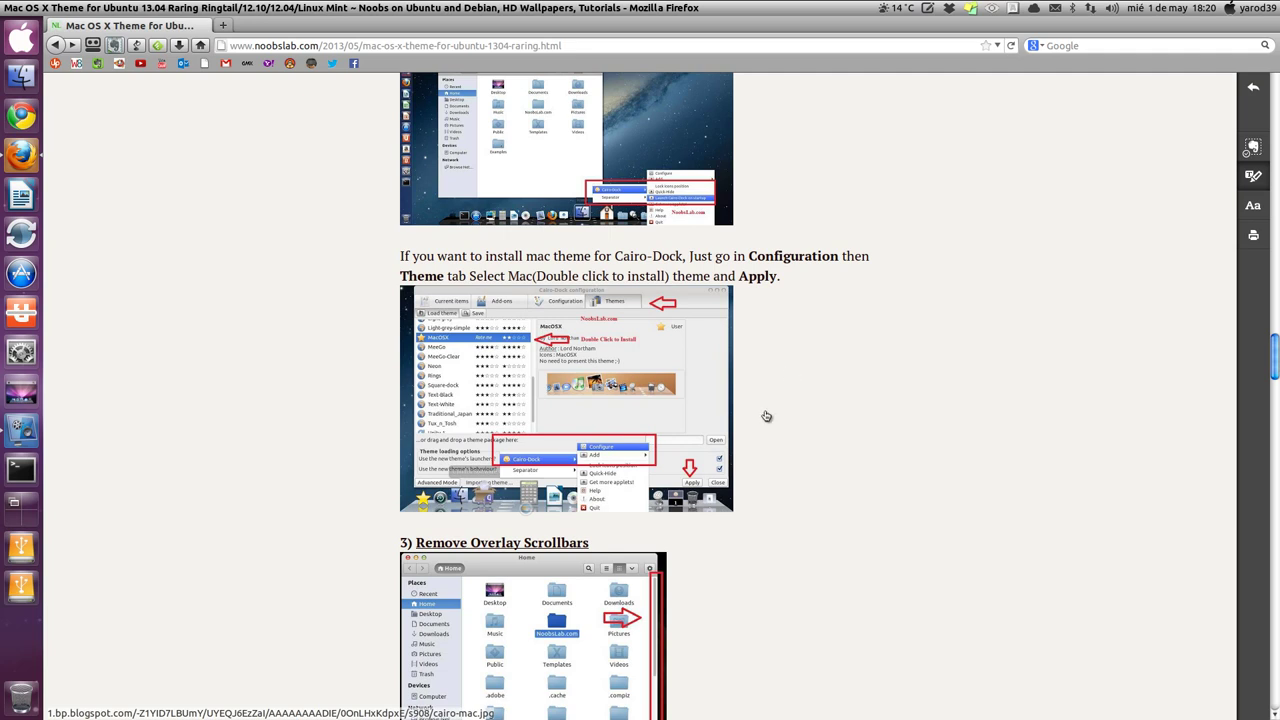
scroll(766, 420, "up", 1)
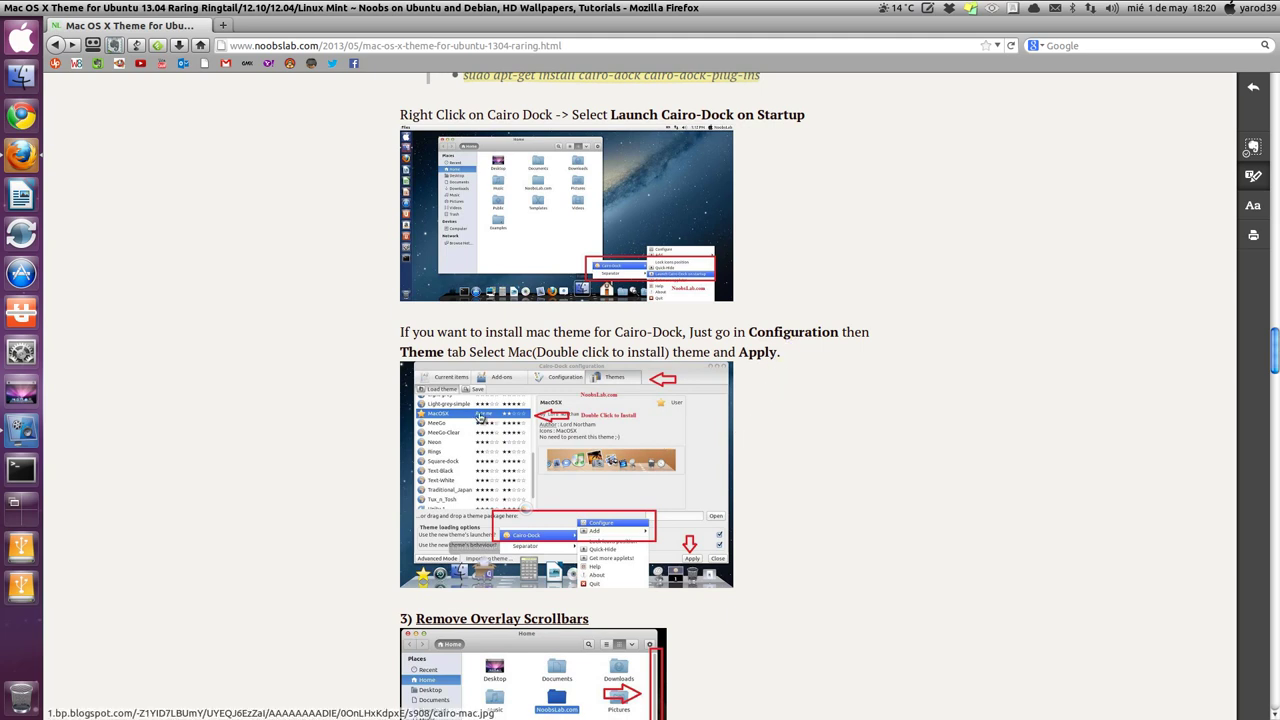
scroll(800, 465, "down", 1)
scroll(800, 465, "down", 5)
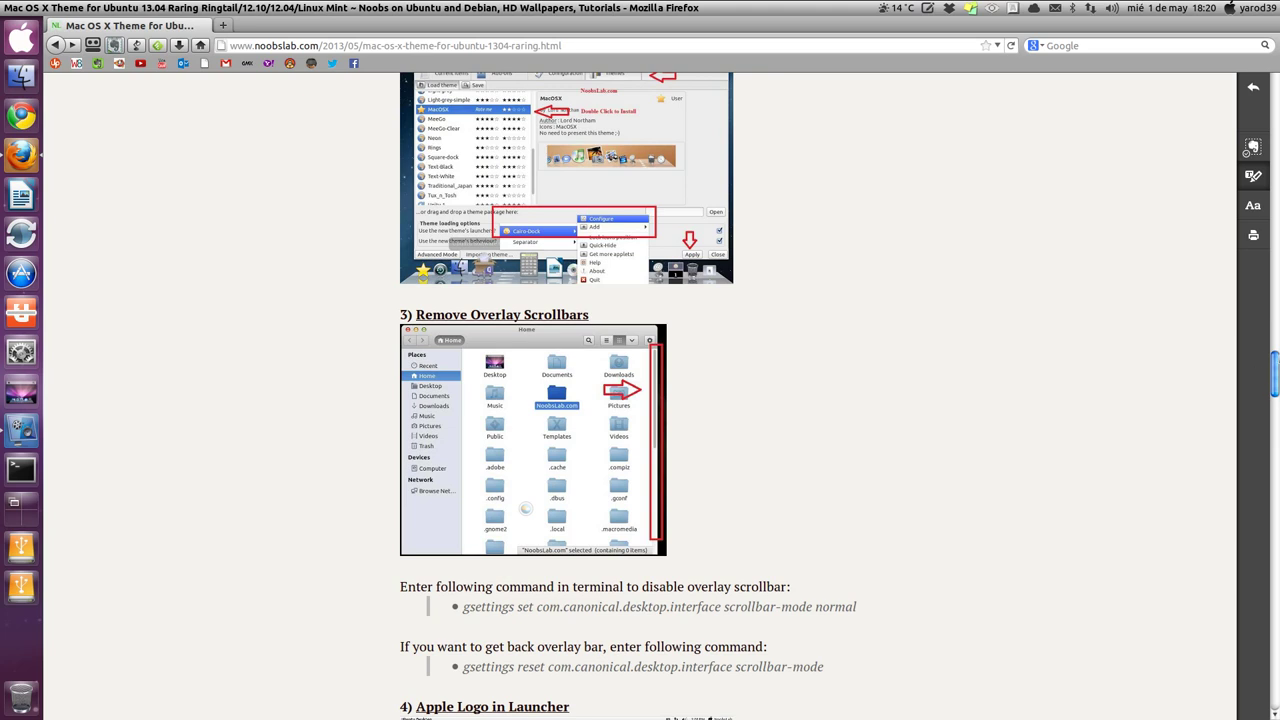
scroll(900, 490, "down", 3)
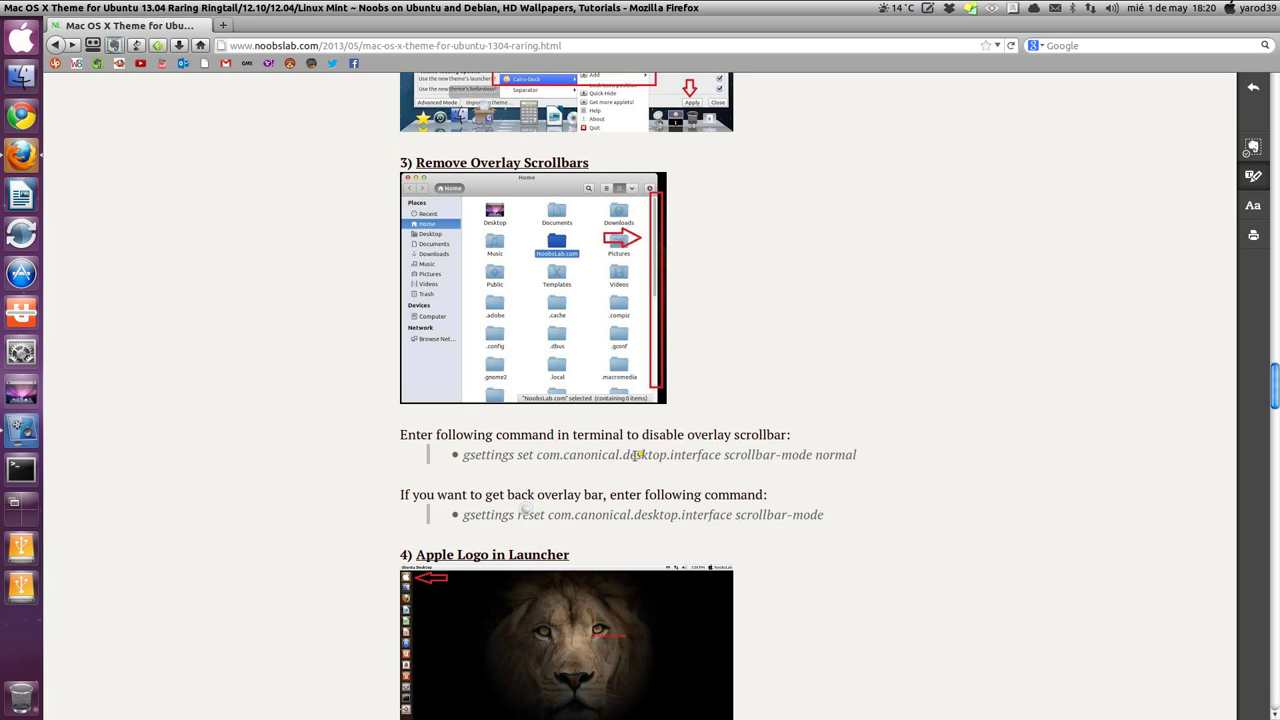
triple_click(638, 455)
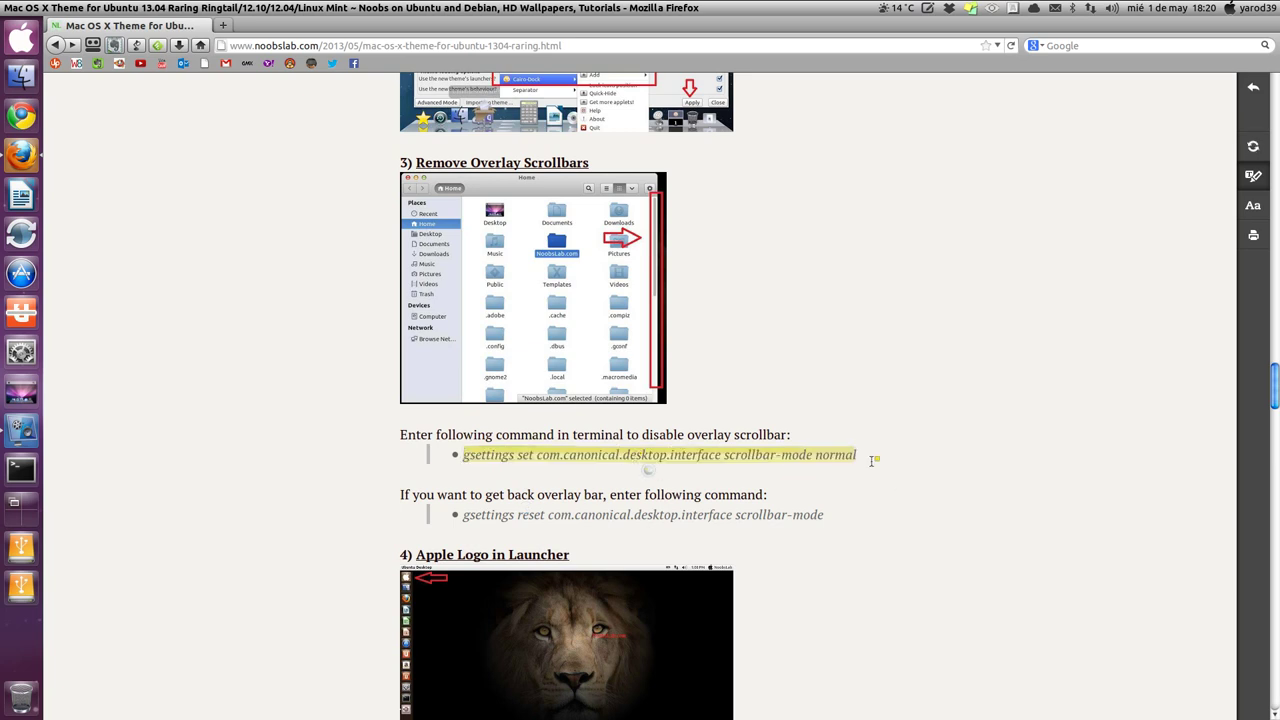
key("ctrl+c")
Highlight the wget and sudo unzip commands for apple-logo.zip that install the Apple logo in the launcher.
scroll(870, 460, "down", 2)
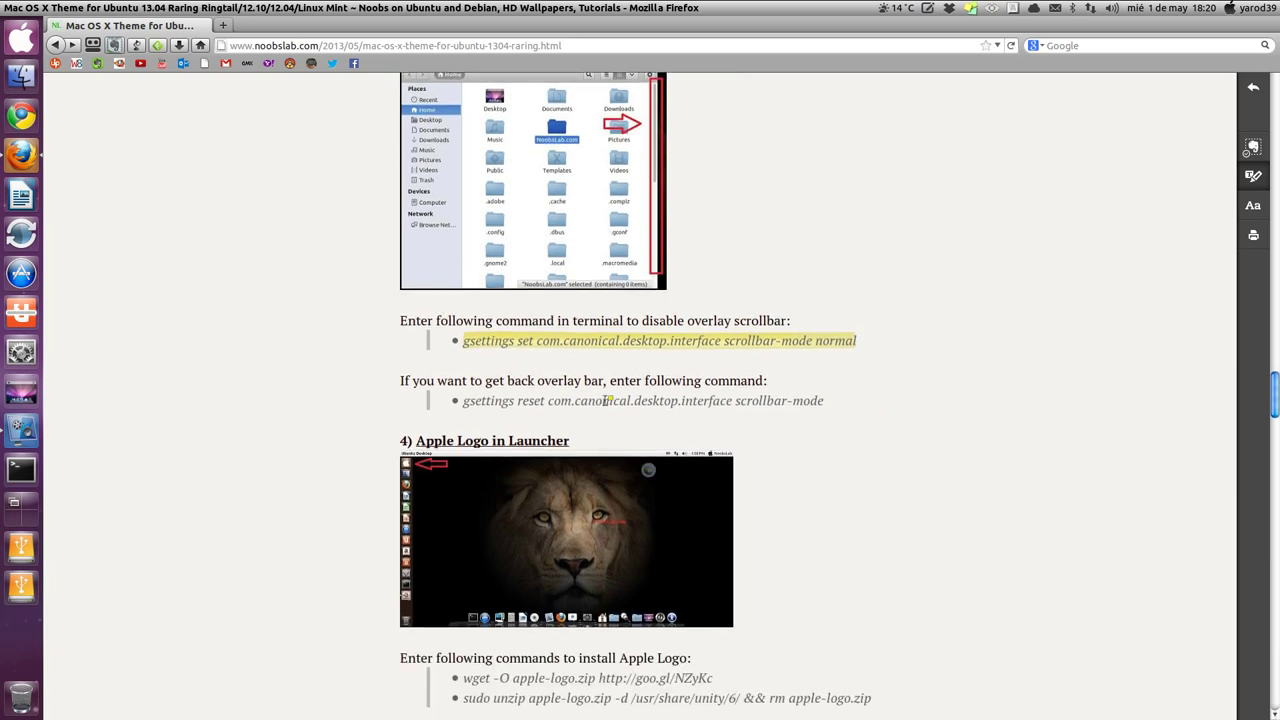
scroll(630, 425, "down", 3)
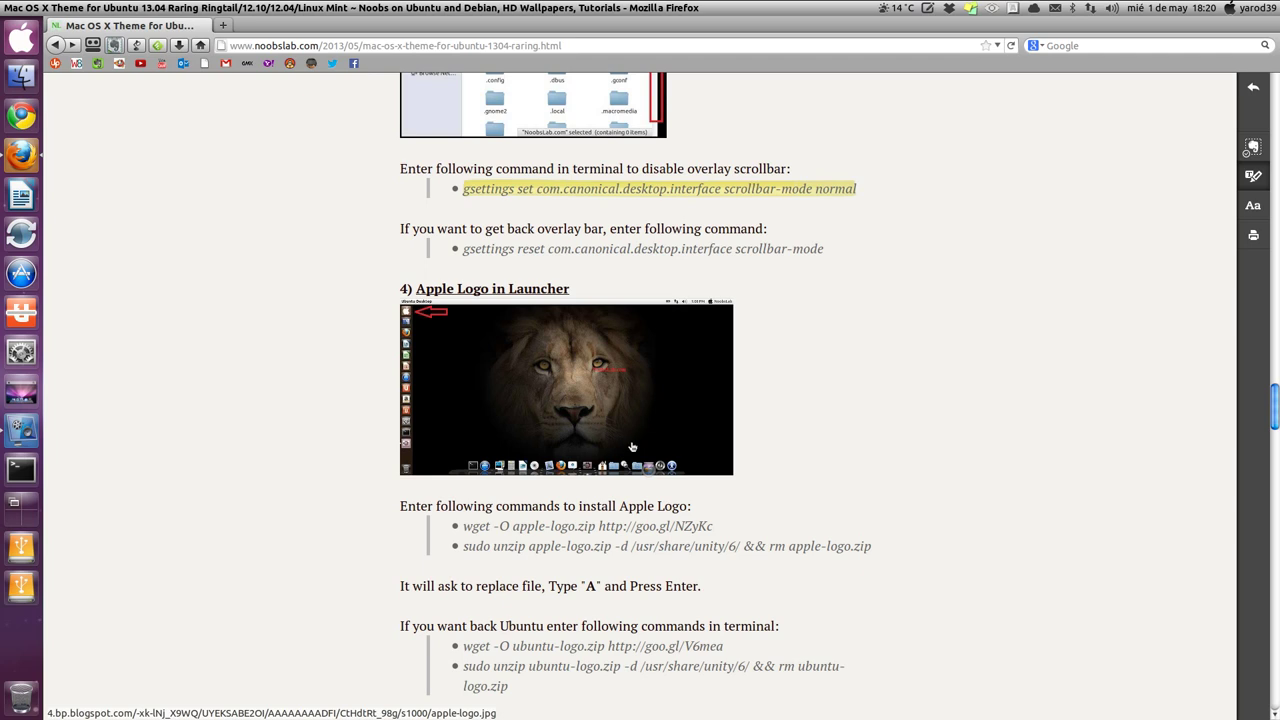
scroll(632, 446, "down", 2)
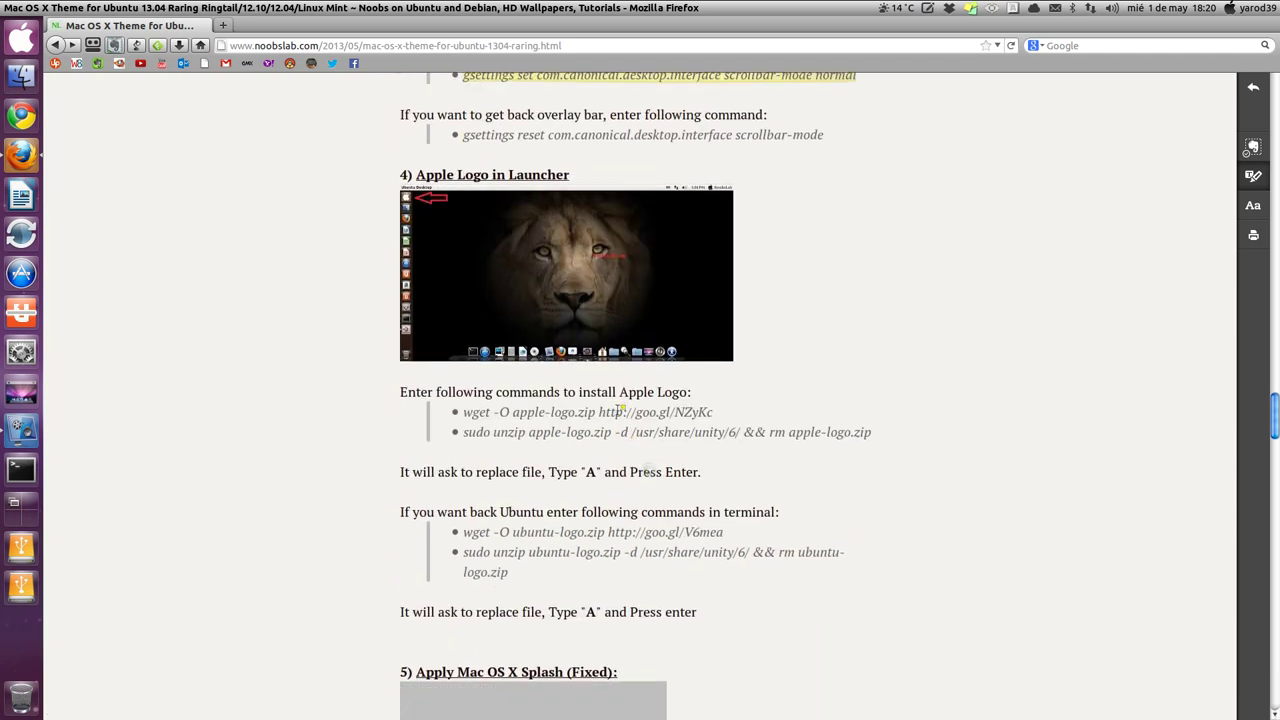
triple_click(620, 410)
triple_click(606, 432)
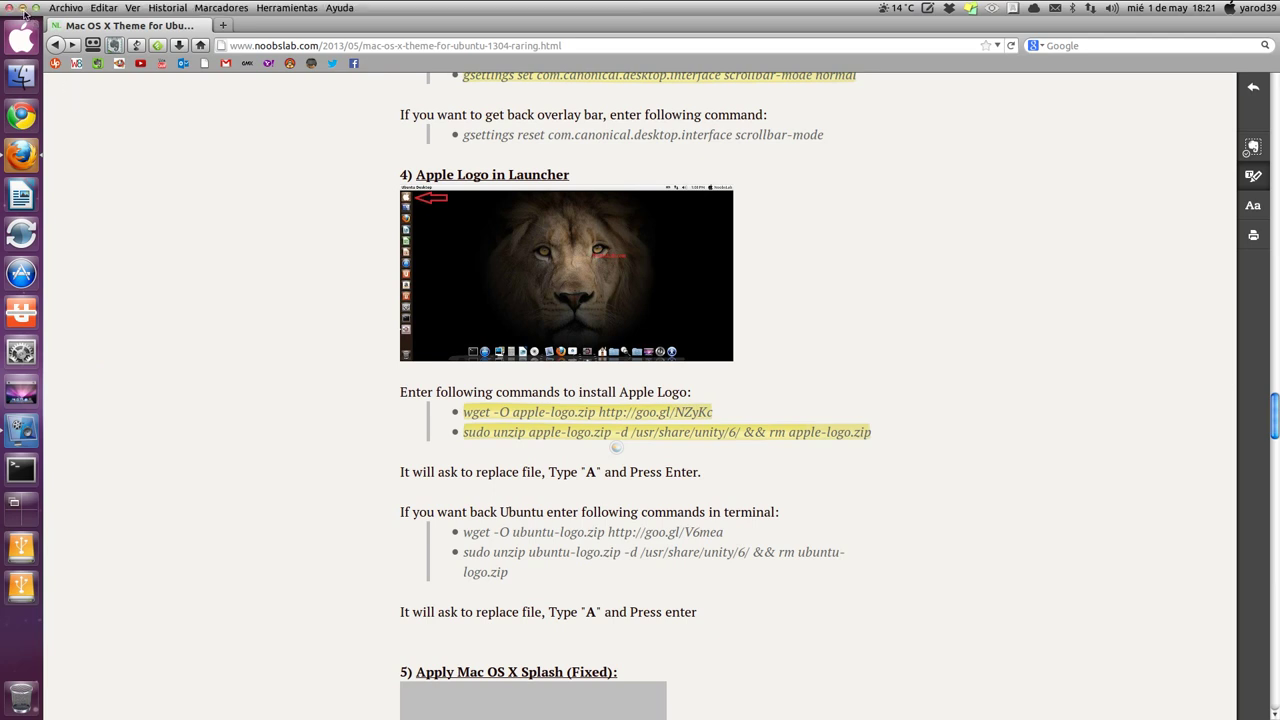
Minimize the browser and open the /usr/share folder of the file system in the Files application.
left_click(23, 10)
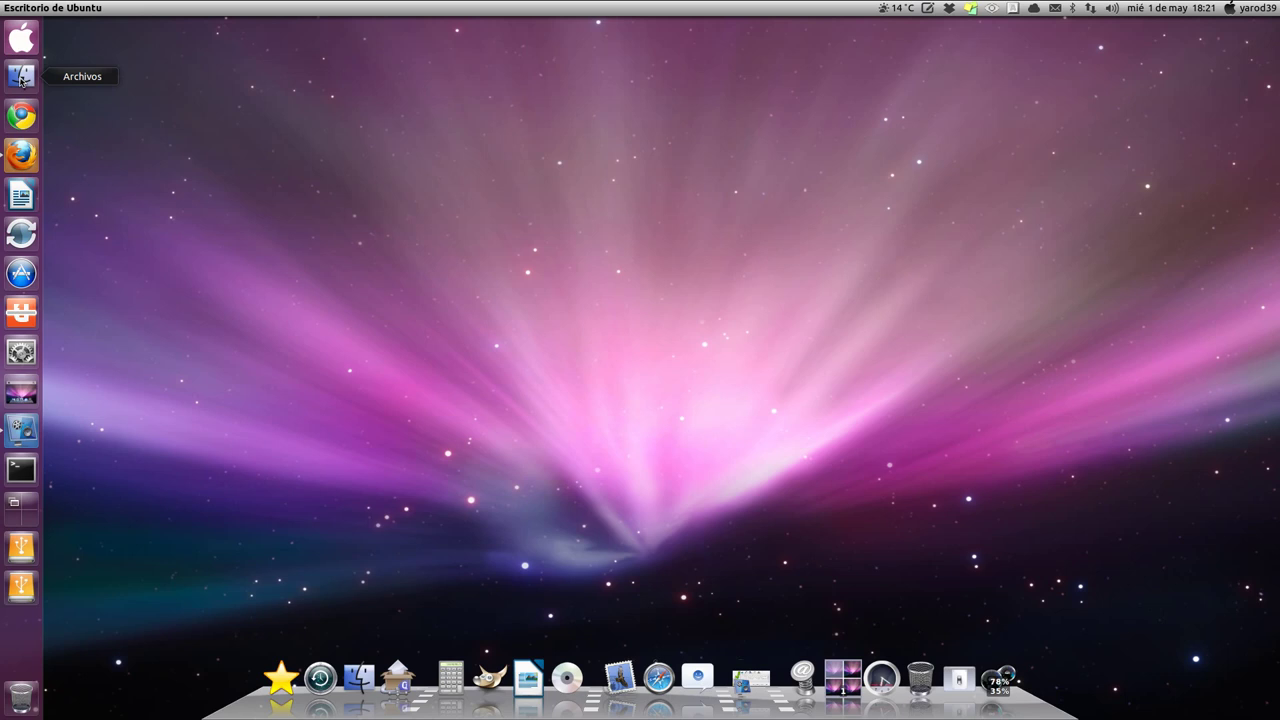
left_click(21, 79)
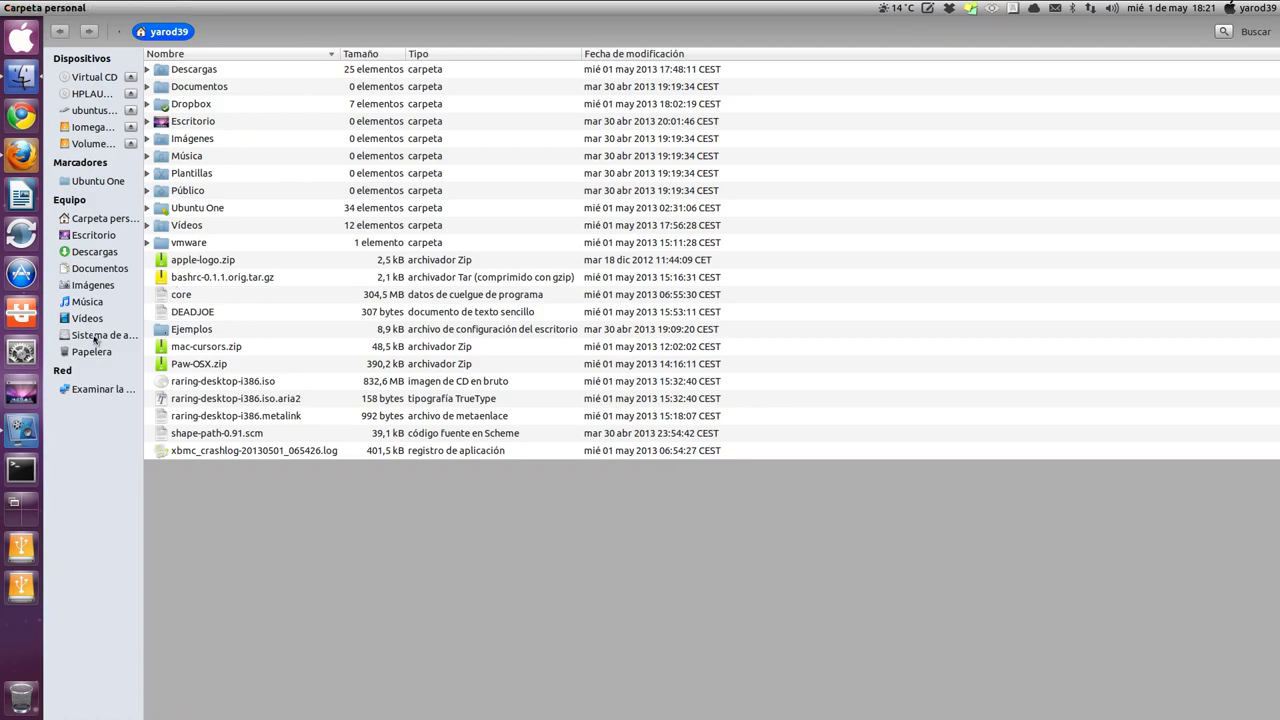
left_click(95, 338)
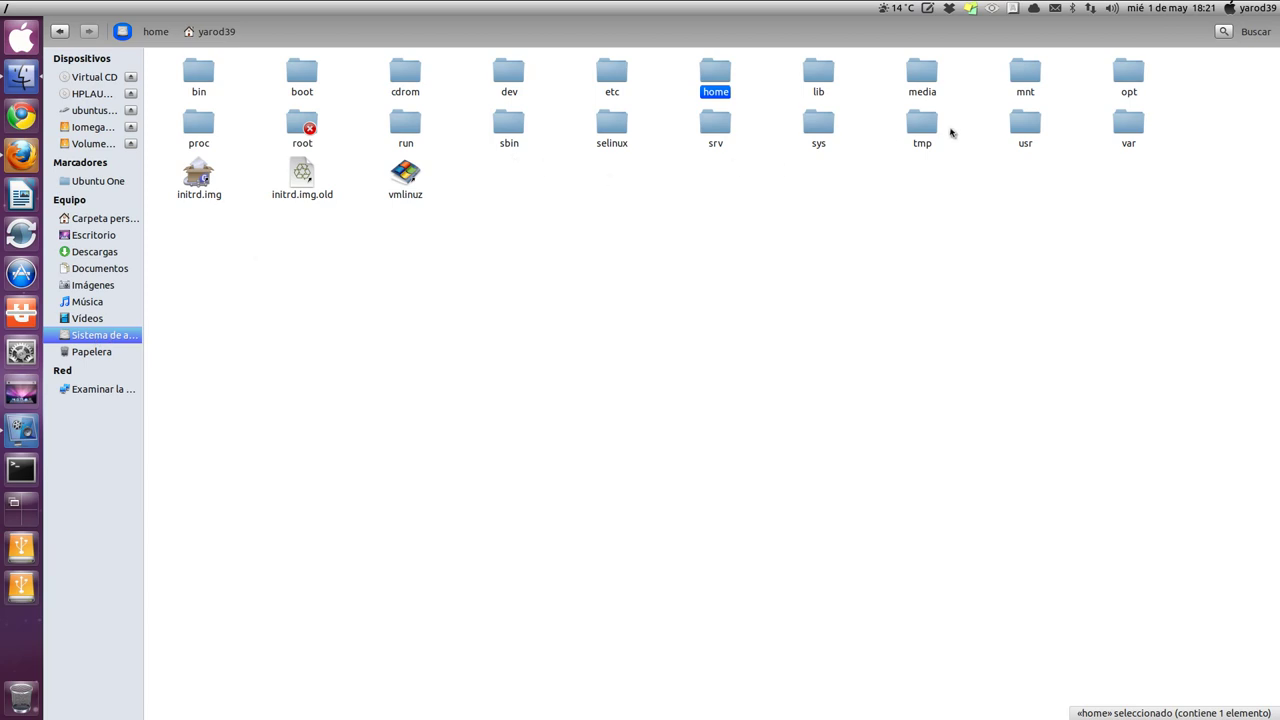
double_click(1022, 124)
double_click(818, 74)
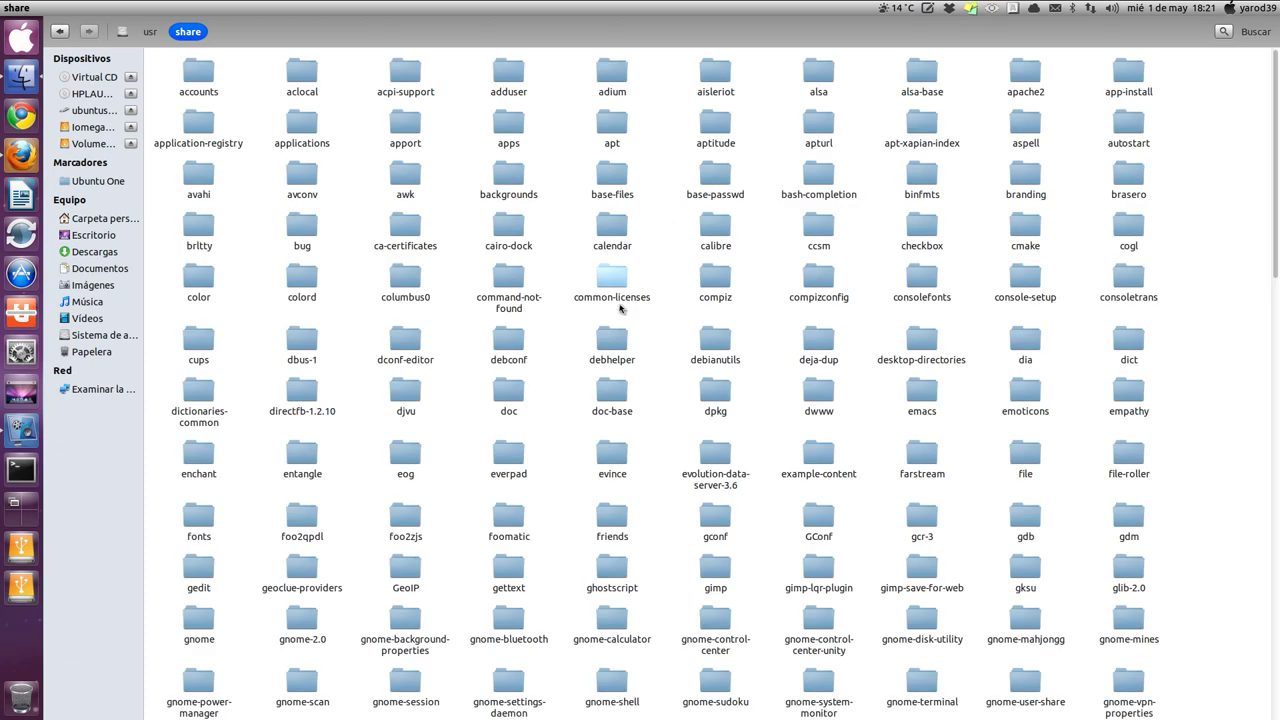
Open the unity folder inside /usr/share.
scroll(563, 392, "down", 10)
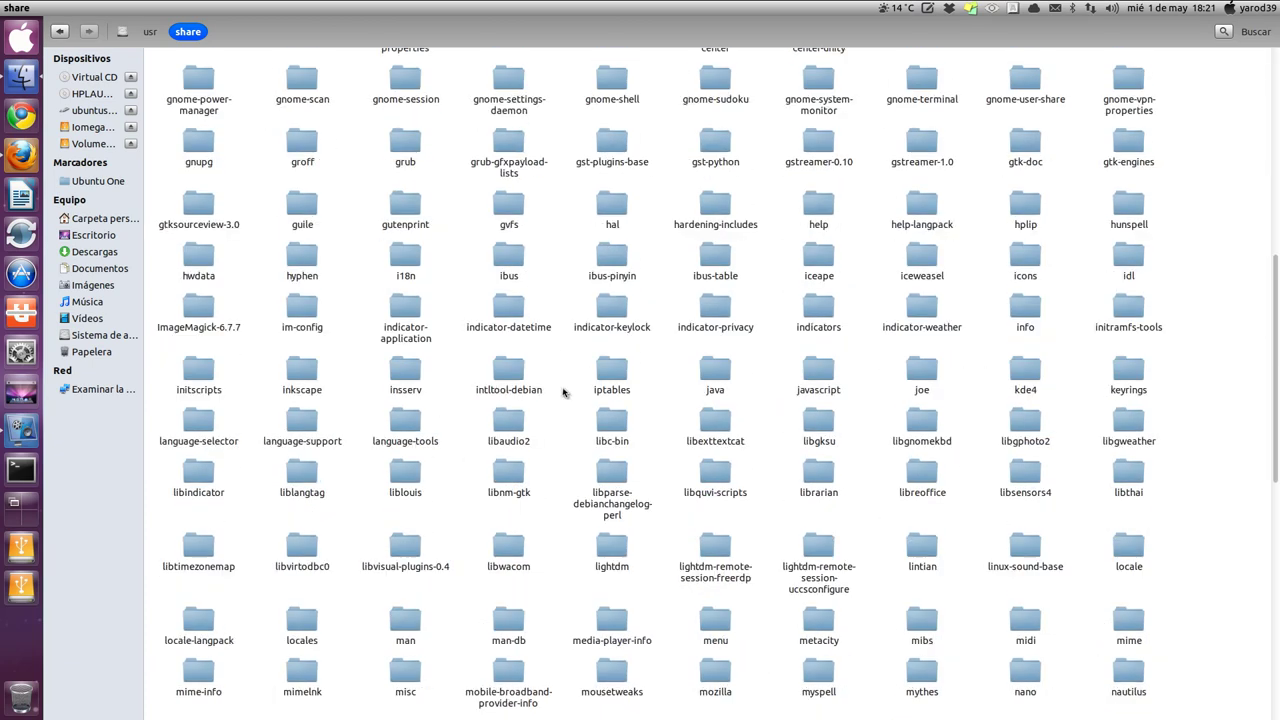
scroll(563, 392, "down", 5)
scroll(563, 392, "down", 5)
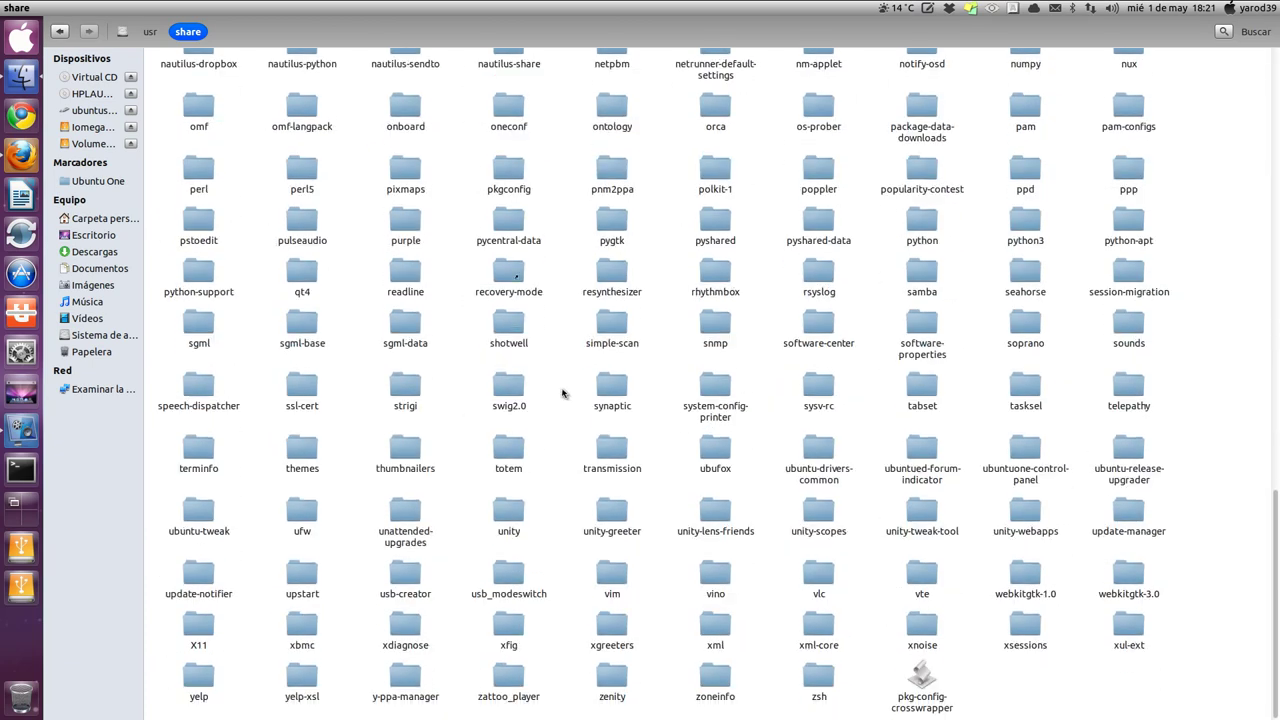
double_click(506, 518)
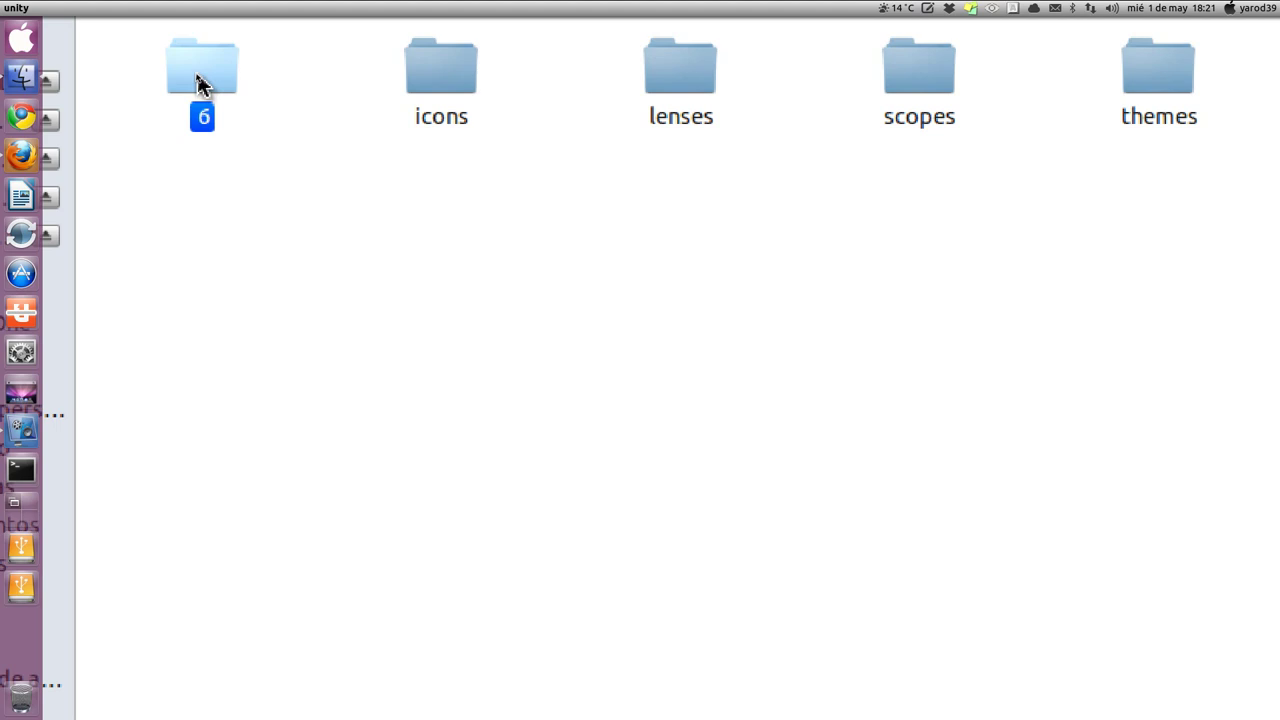
Open the folder named 6 and check the available file actions for launcher_bfb.png.
left_click(438, 86)
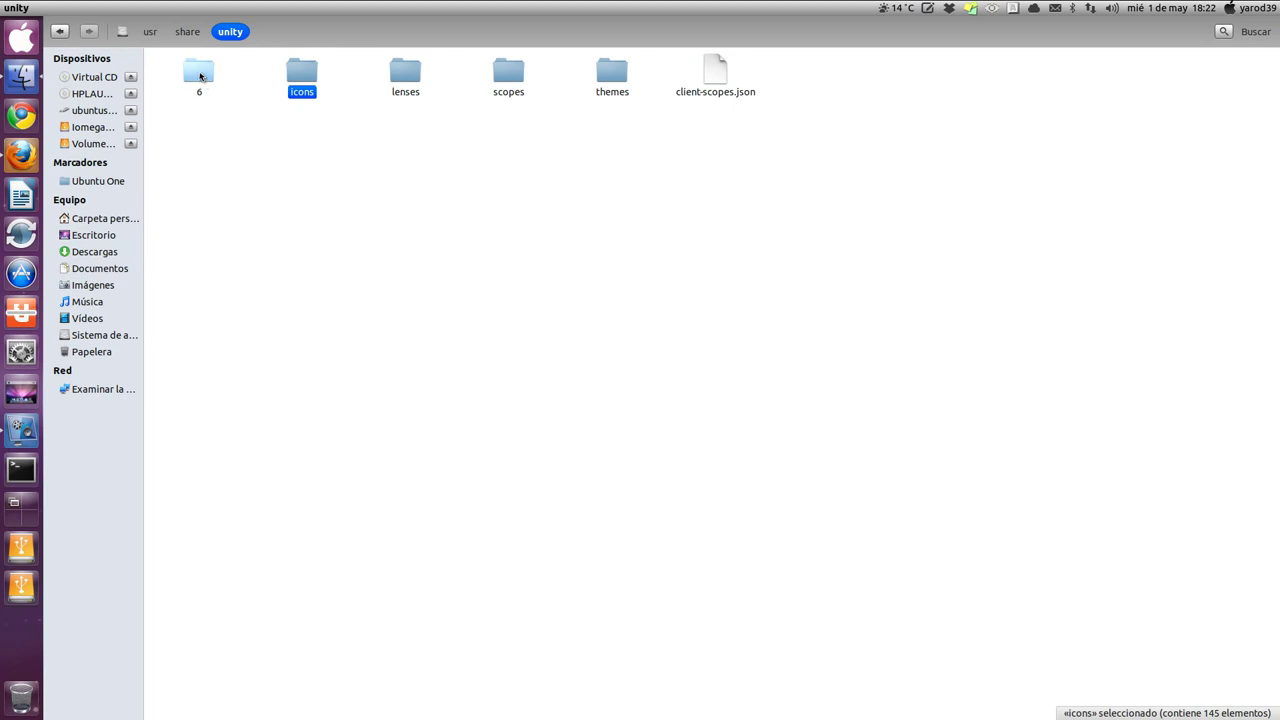
double_click(200, 76)
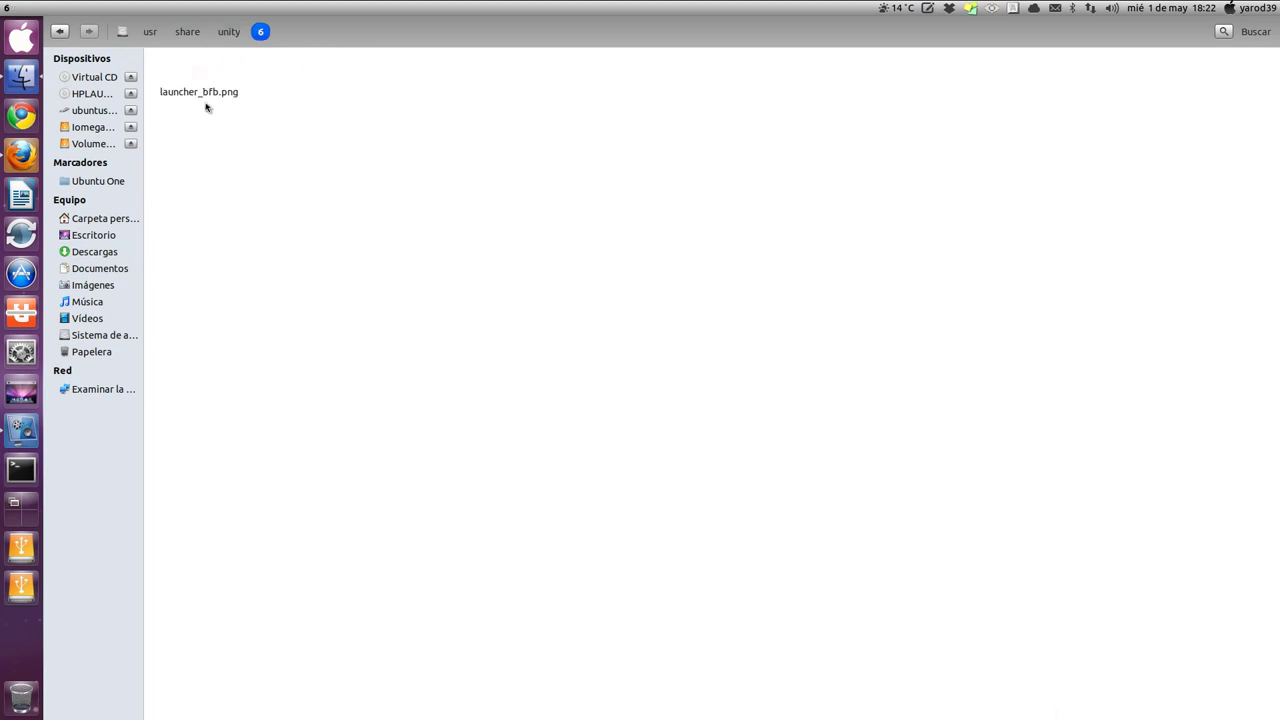
left_click(197, 65)
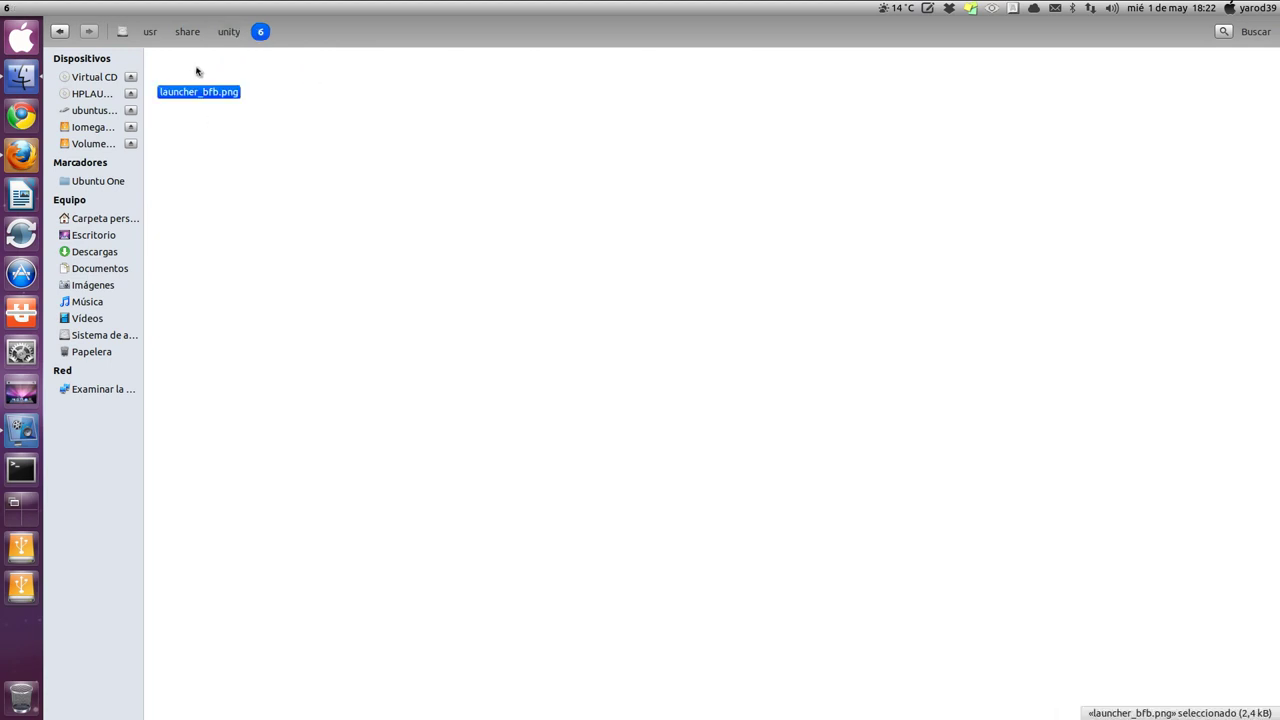
right_click(194, 77)
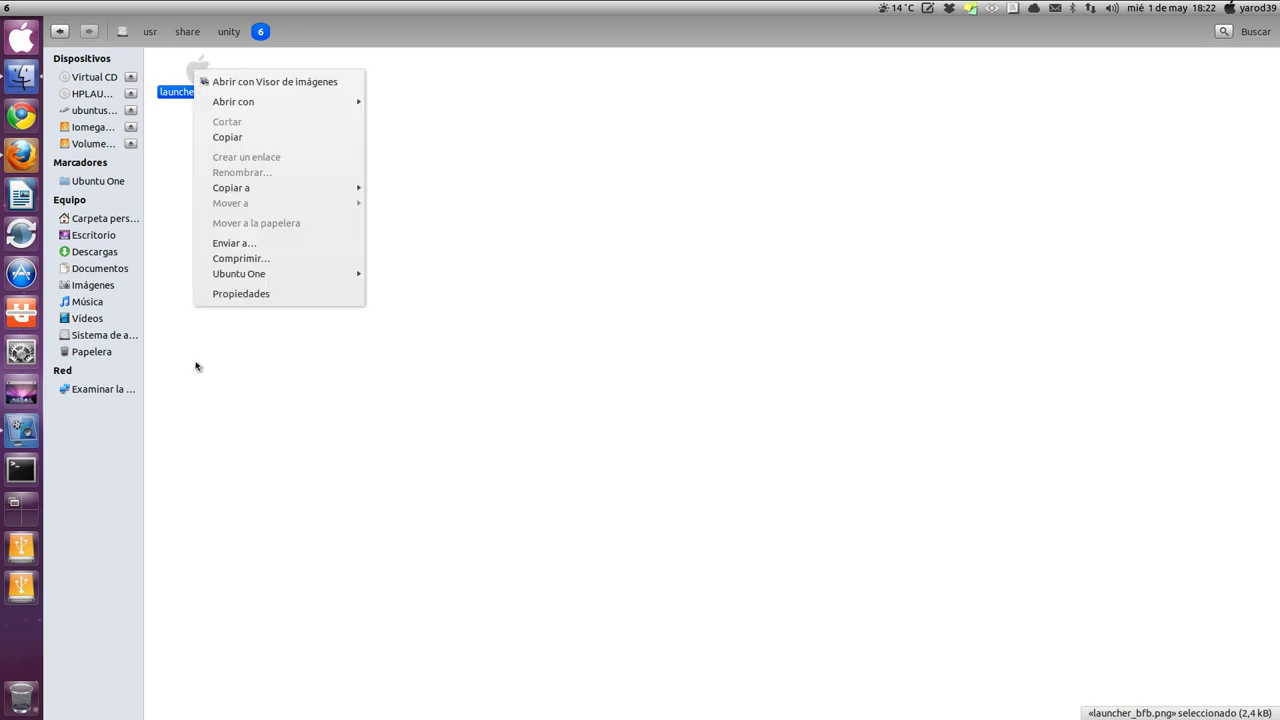
left_click(172, 129)
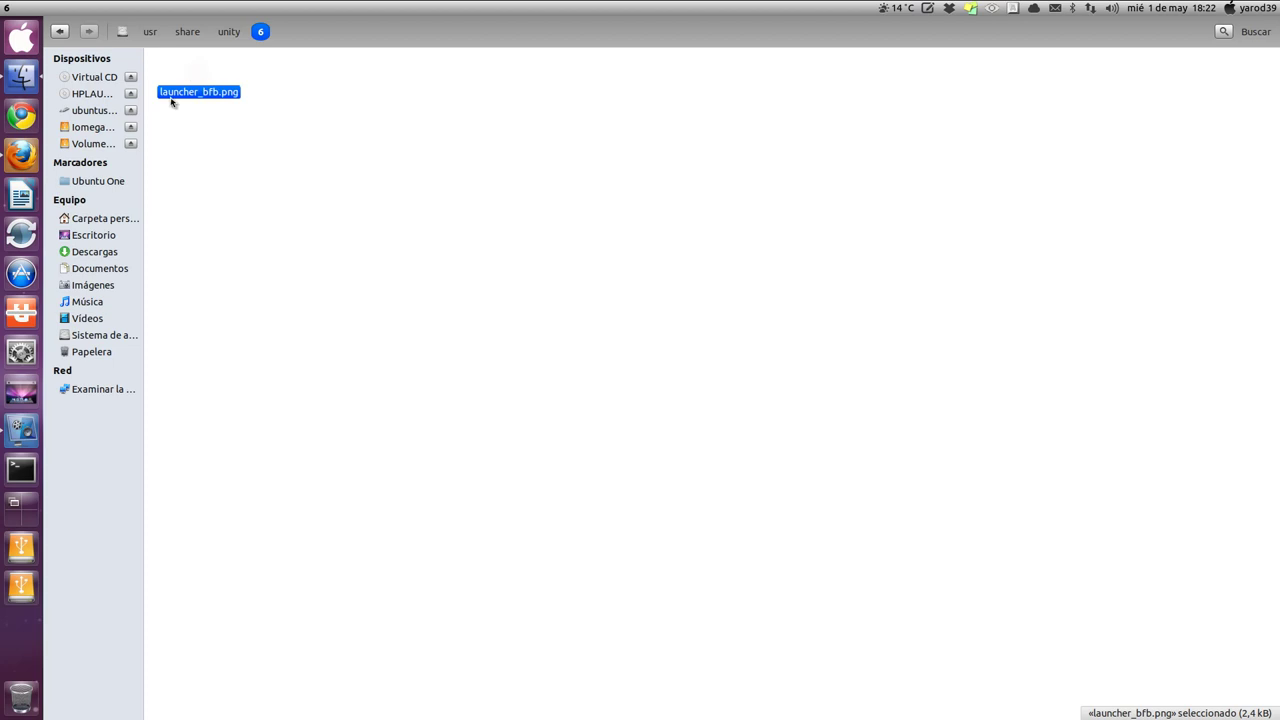
View the contents of the unity folder's icons subfolder and close the file manager window.
left_click(60, 32)
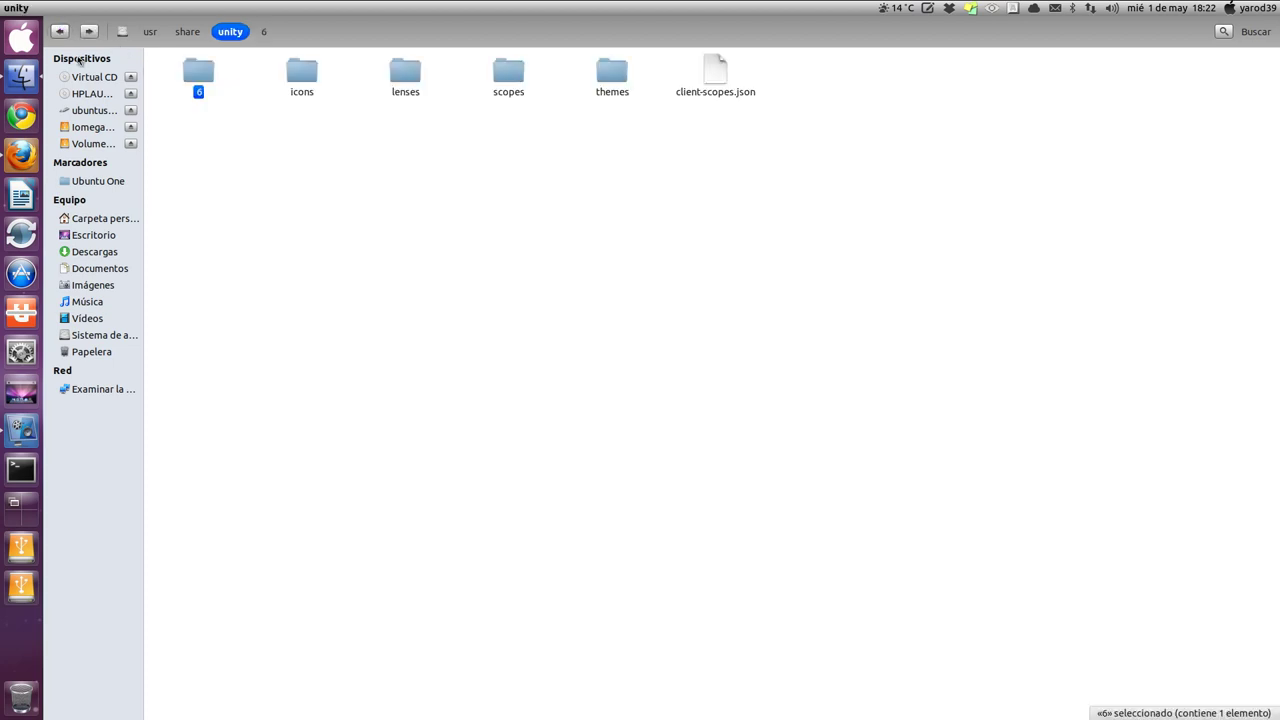
double_click(301, 72)
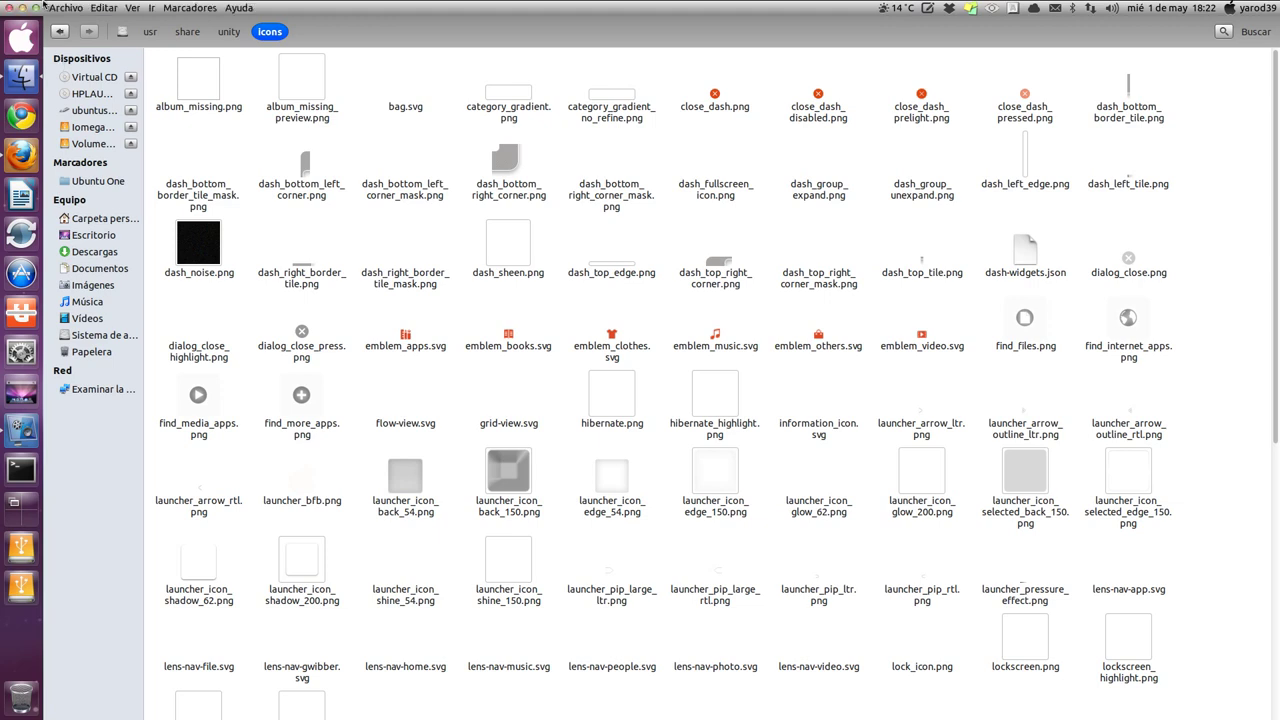
left_click(11, 9)
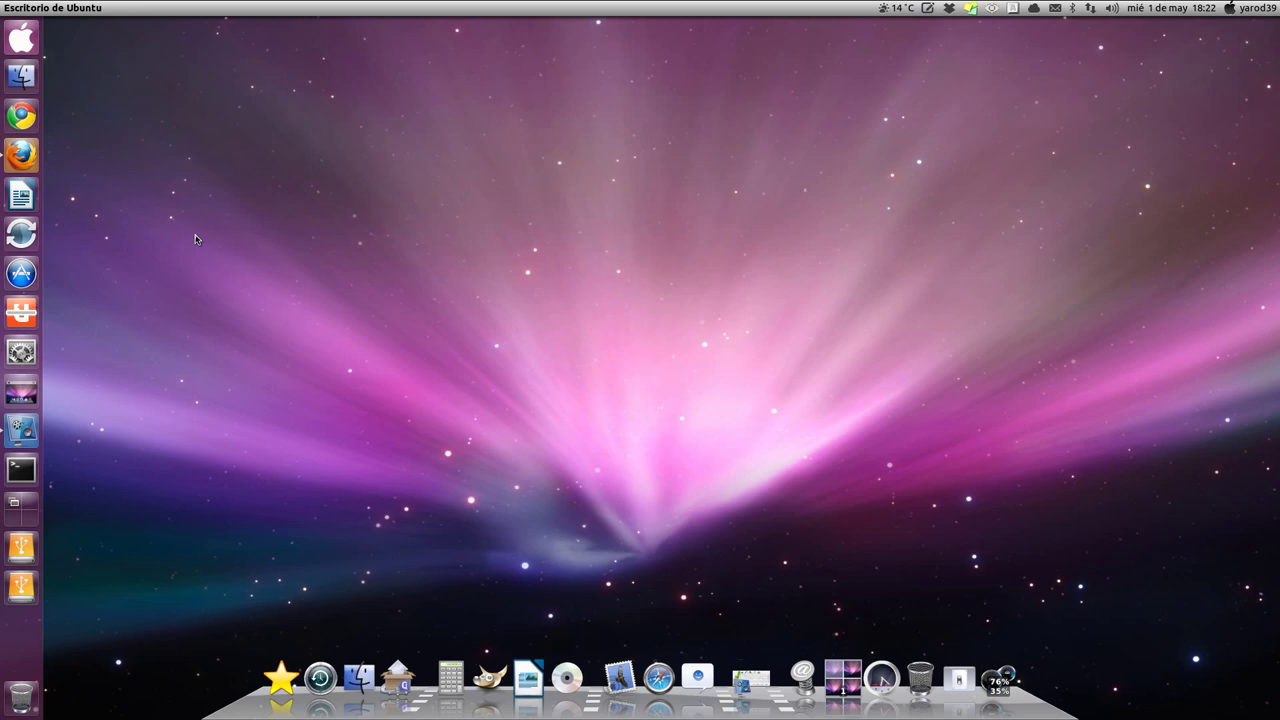
Bring up the desktop's run-a-command prompt and dismiss it without running anything.
key("alt+F2")
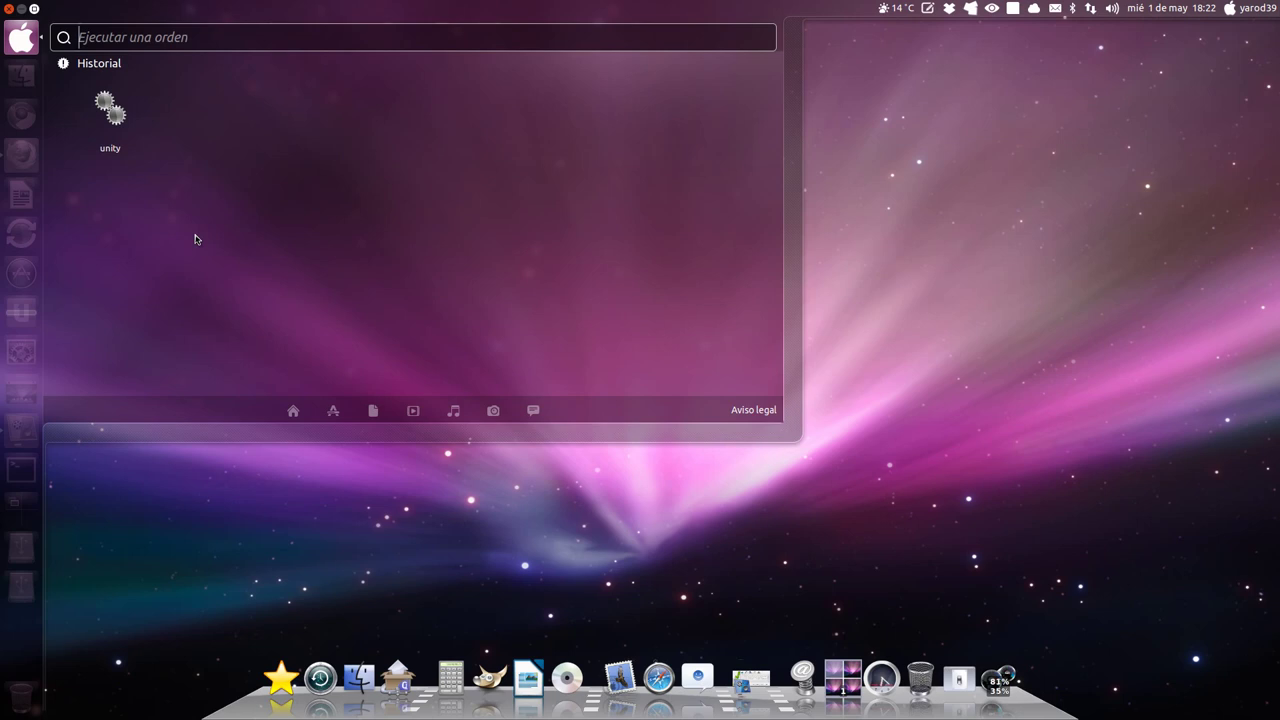
key("Escape")
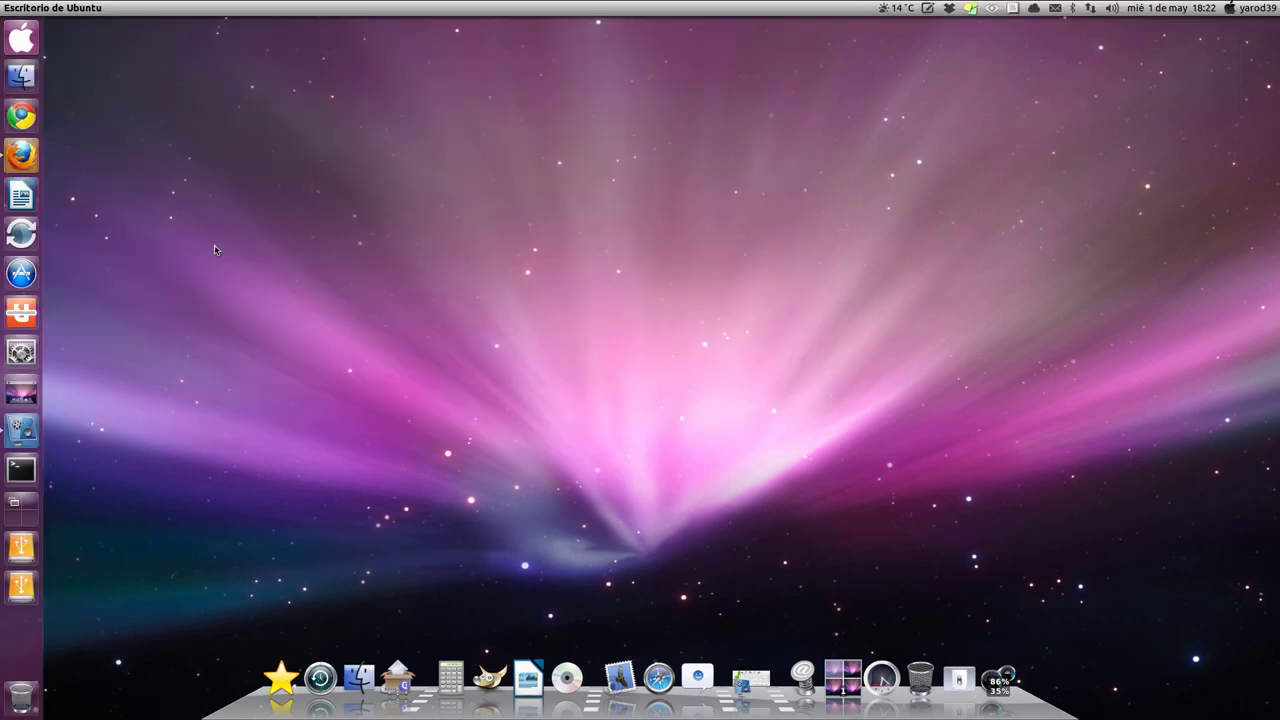
Switch to Firefox and highlight the first three splash commands: wget splash, sudo mv splash and sudo update-initramfs with update-alternatives.
left_click(24, 155)
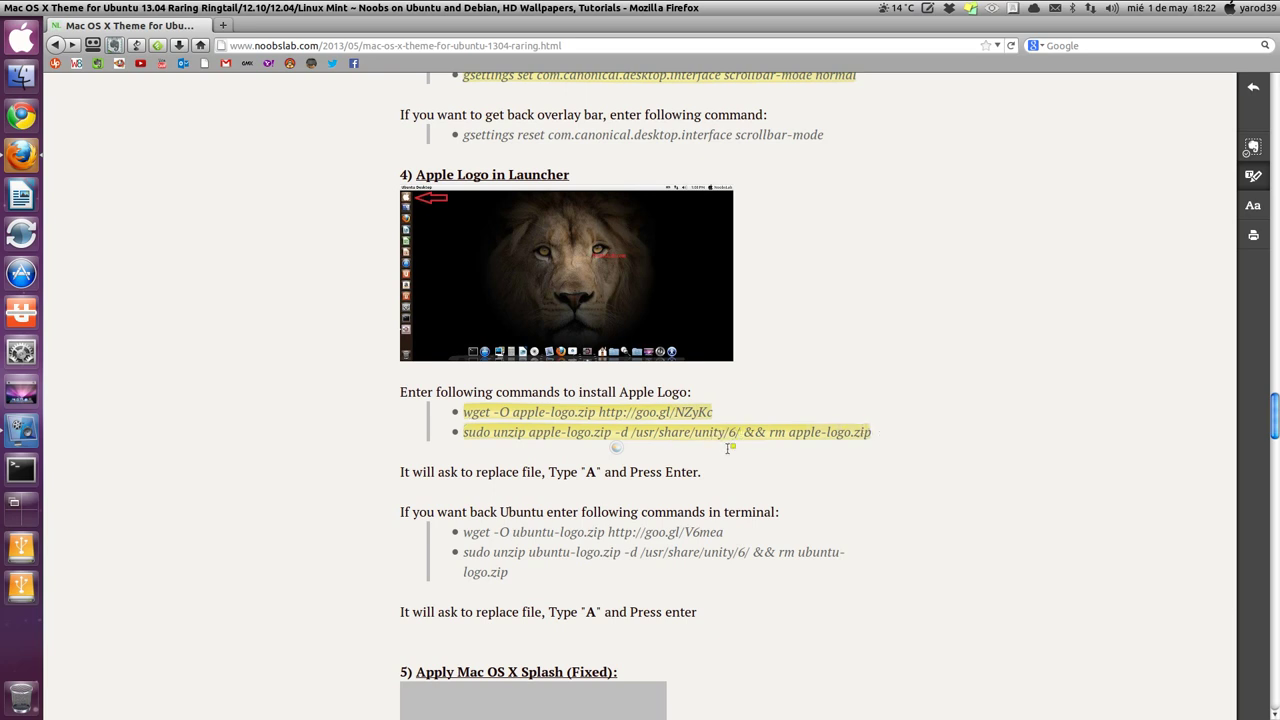
scroll(730, 448, "down", 2)
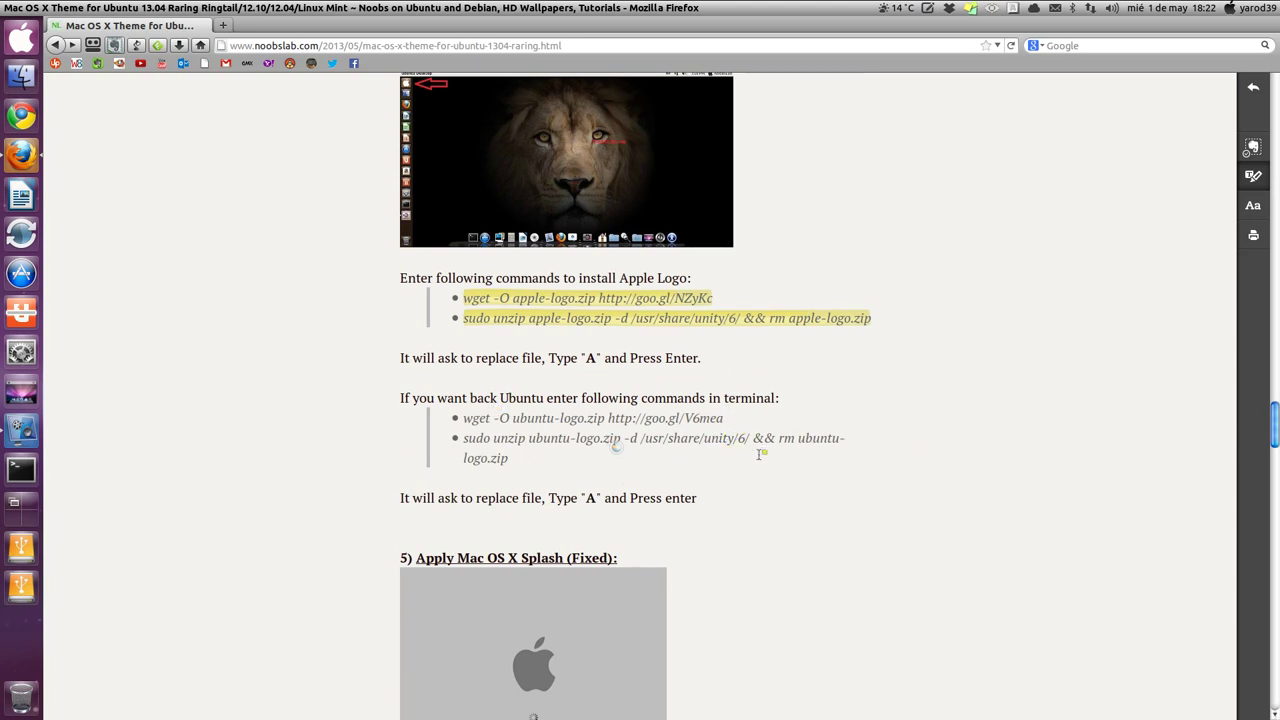
scroll(750, 462, "down", 2)
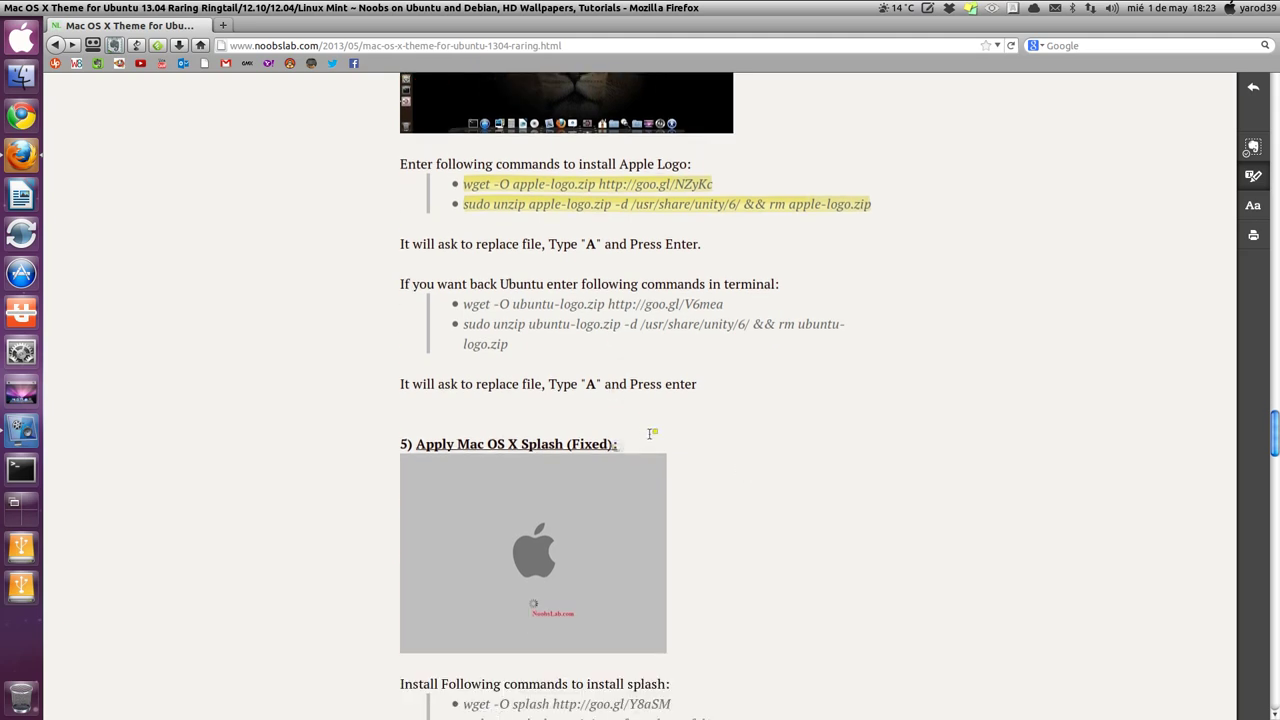
scroll(705, 459, "down", 3)
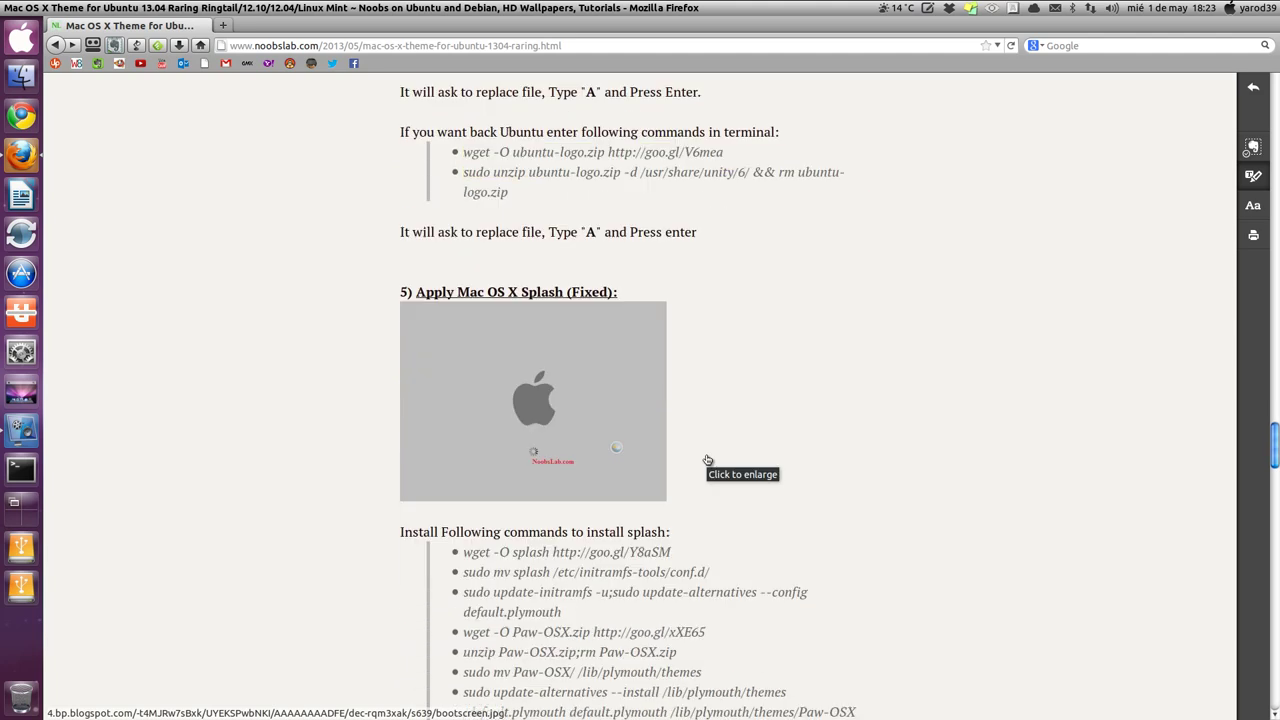
scroll(707, 457, "down", 1)
triple_click(711, 475)
triple_click(727, 493)
left_click(724, 492)
double_click(750, 492)
triple_click(750, 493)
double_click(845, 519)
triple_click(845, 519)
Highlight the four Paw-OSX splash commands: wget, unzip, sudo mv and sudo update-alternatives --install.
triple_click(739, 558)
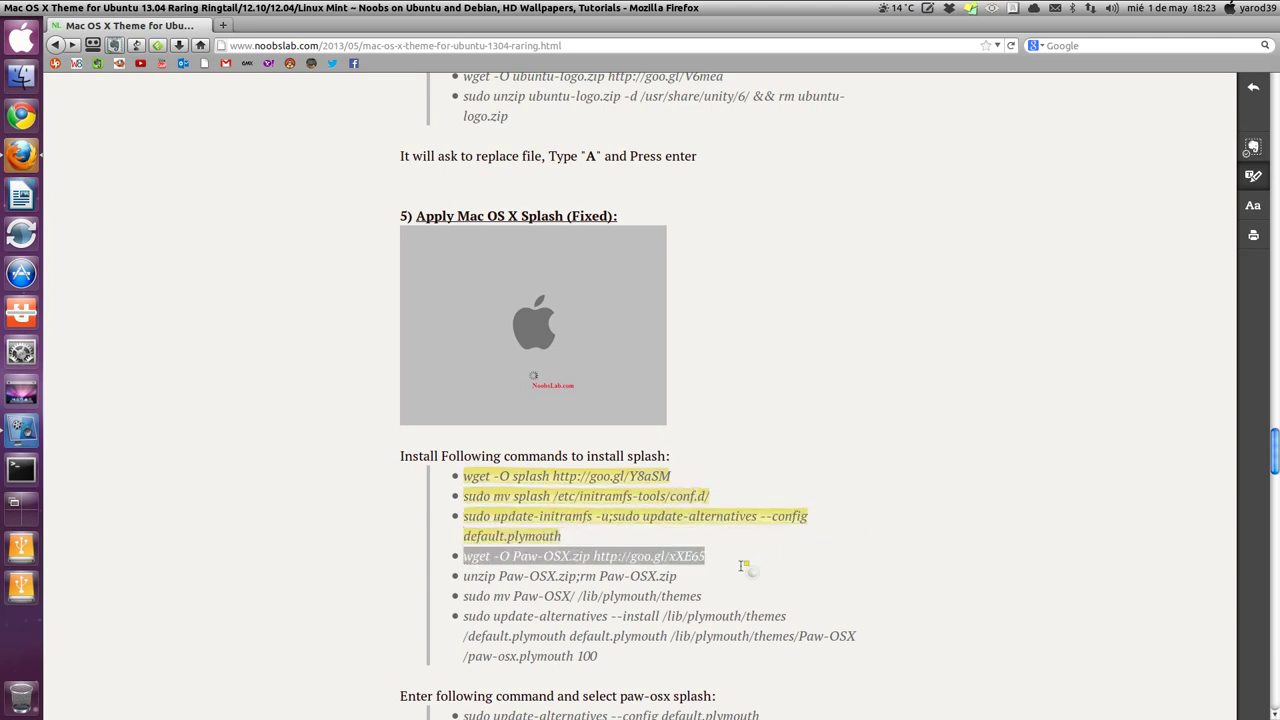
double_click(748, 574)
triple_click(748, 574)
triple_click(736, 592)
triple_click(806, 612)
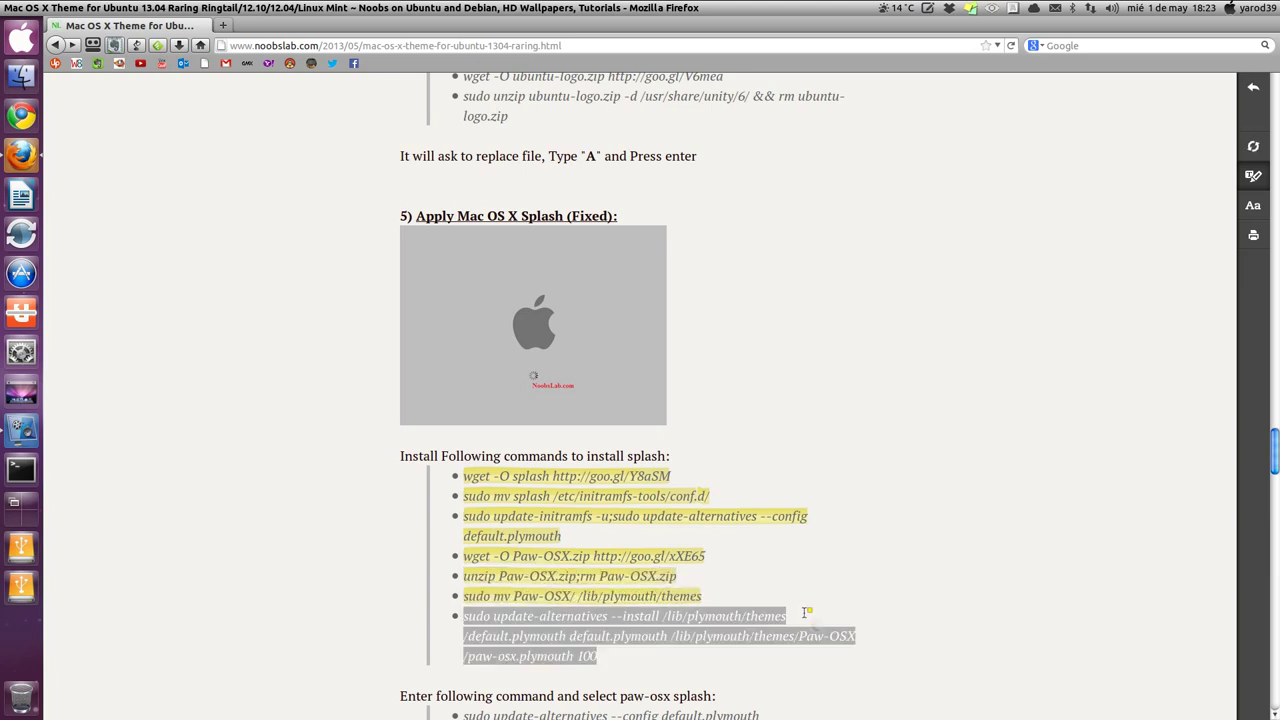
Highlight the command "sudo update-alternatives --config default.plymouth" for selecting the paw-osx splash.
scroll(825, 555, "down", 3)
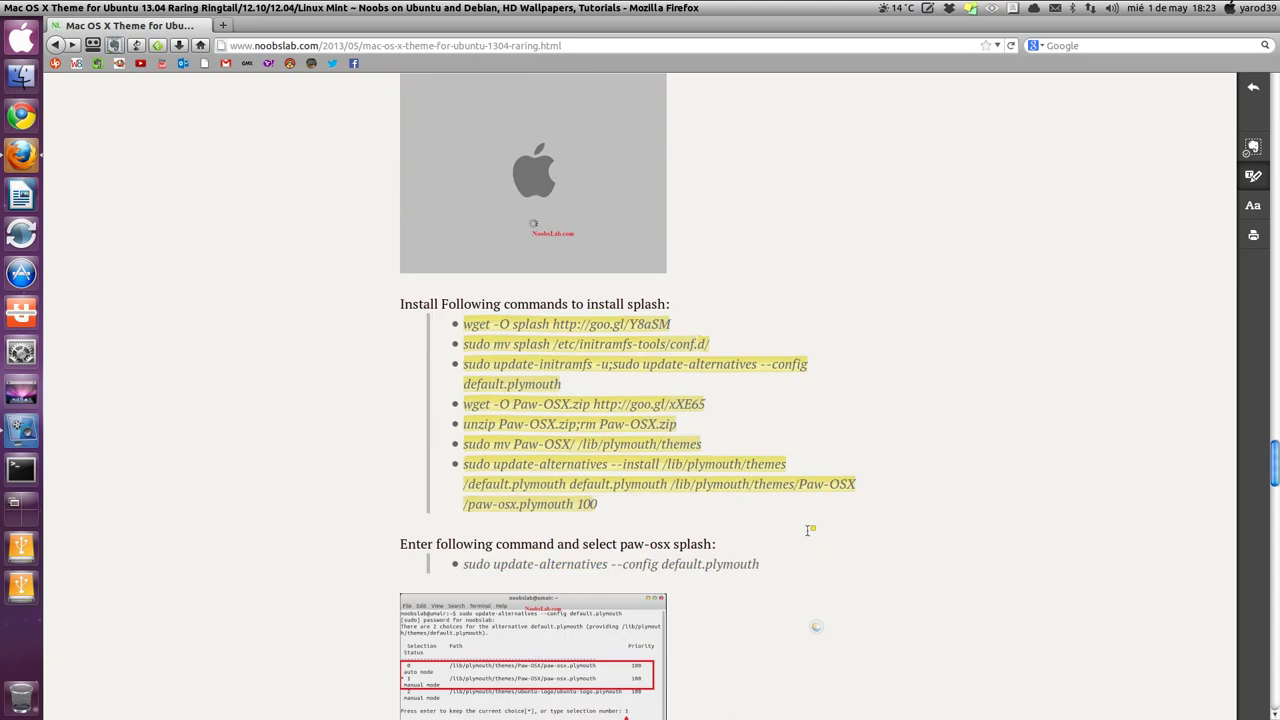
triple_click(783, 564)
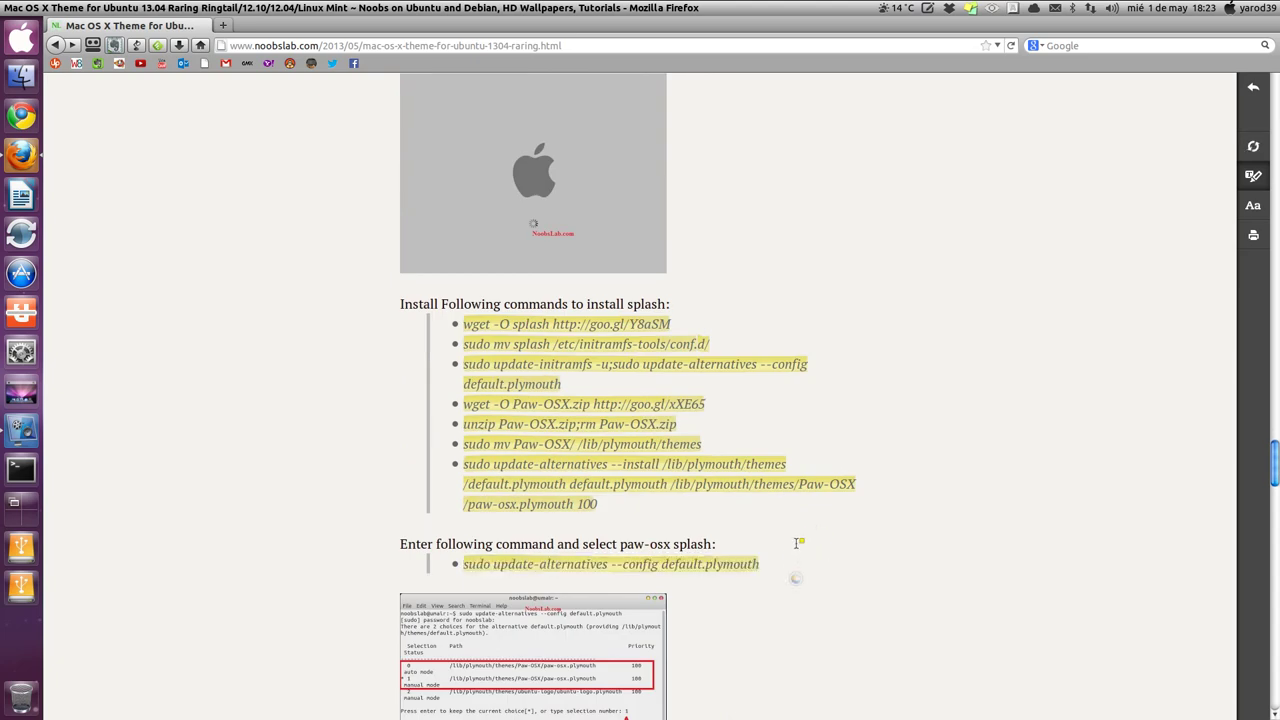
scroll(790, 538, "down", 2)
scroll(796, 541, "down", 1)
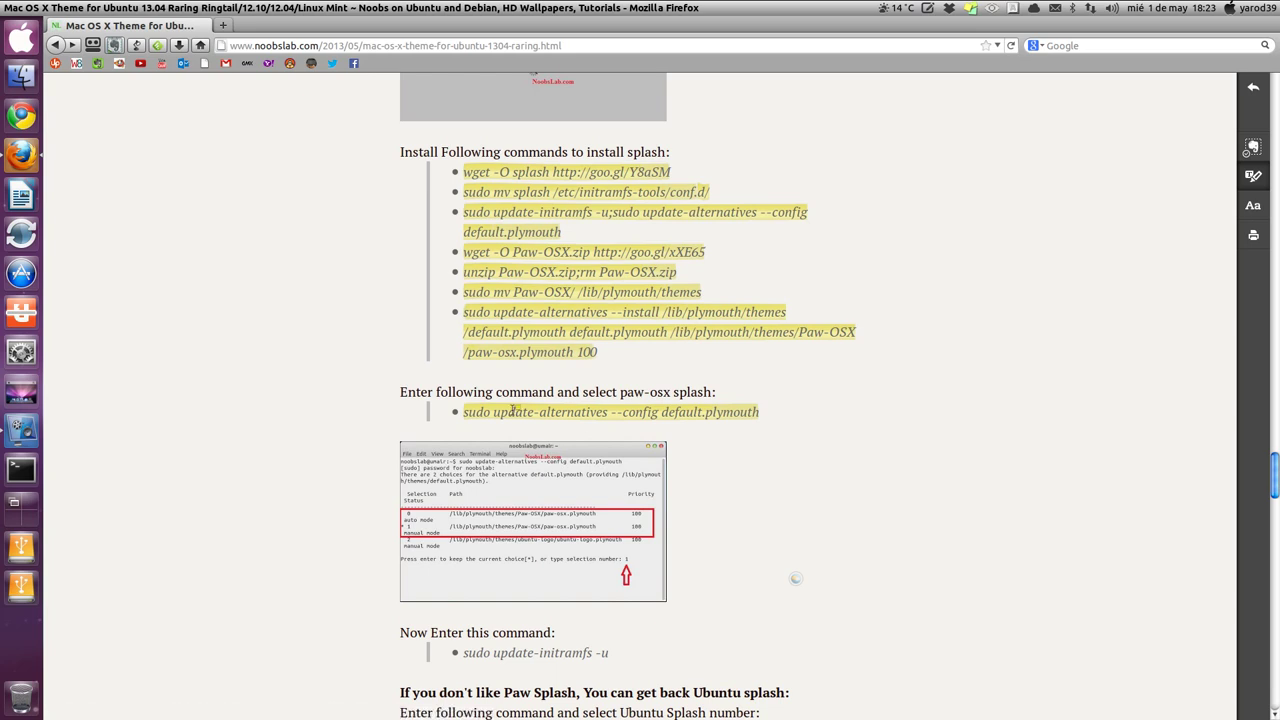
Try to copy the highlighted "sudo update-alternatives --config default.plymouth" command for use in the terminal.
left_click(30, 472)
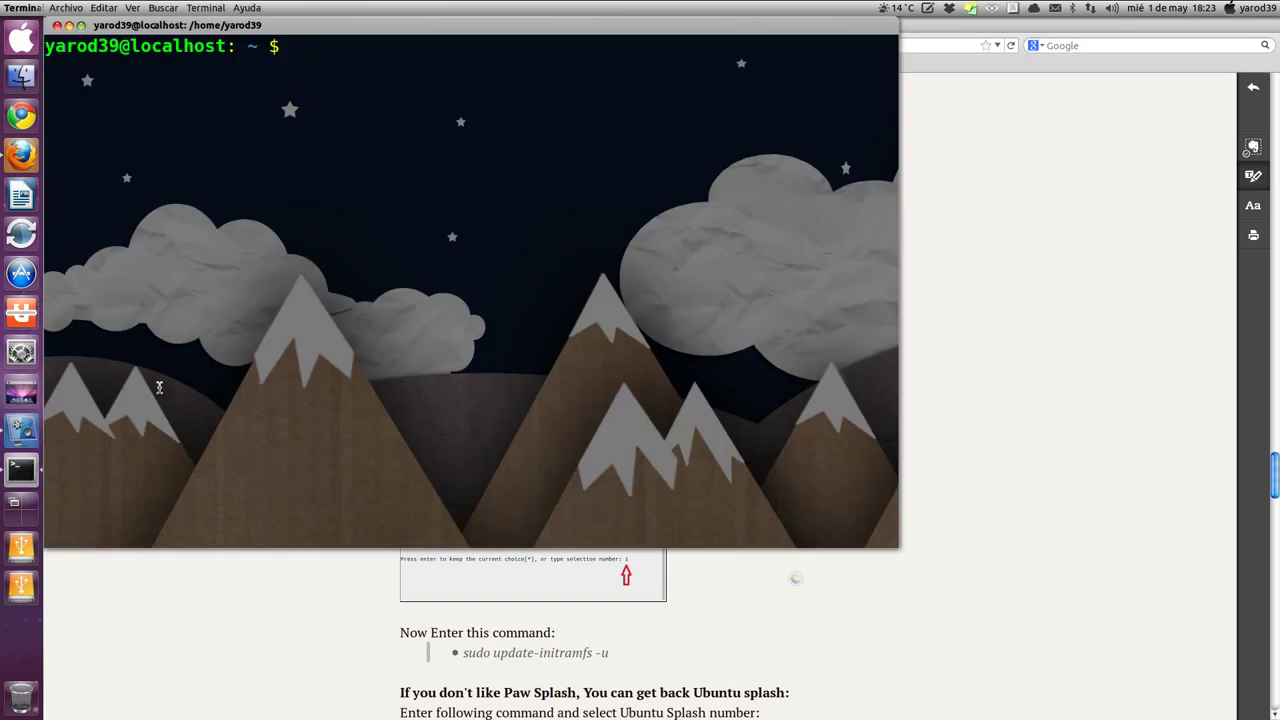
left_click(264, 572)
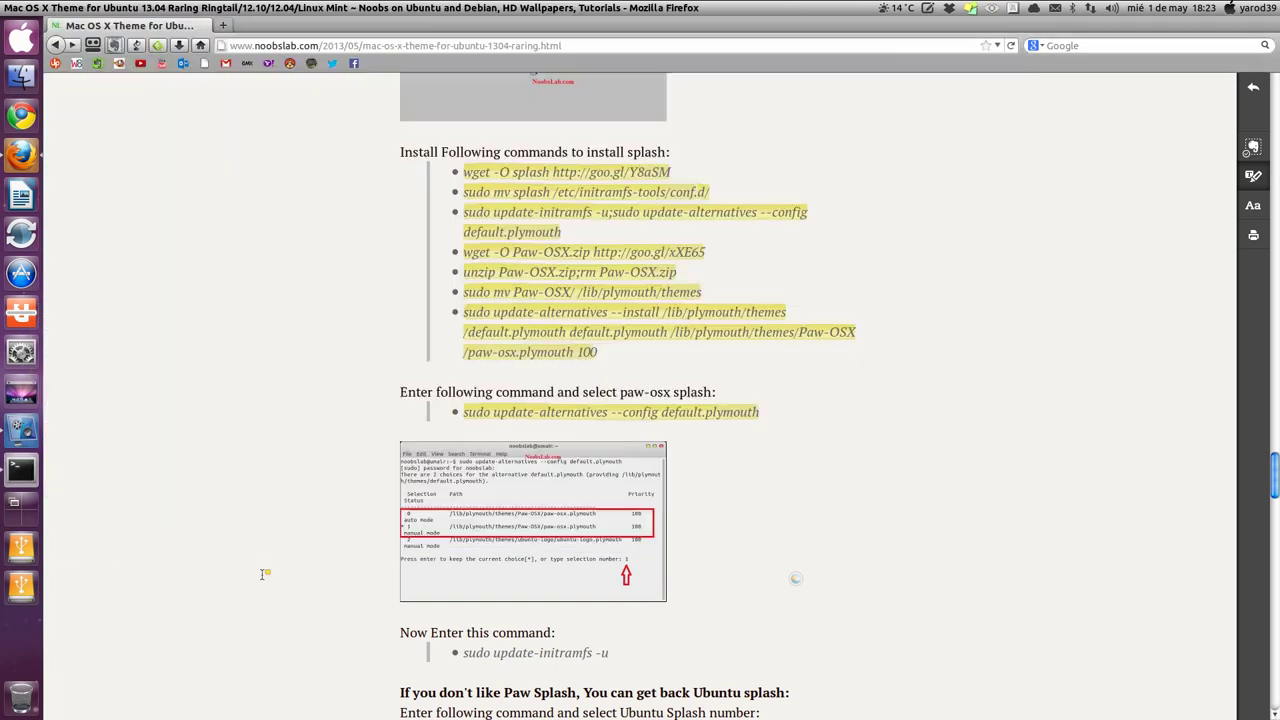
triple_click(553, 410)
left_click(553, 410)
triple_click(553, 410)
left_click(553, 410)
right_click(553, 411)
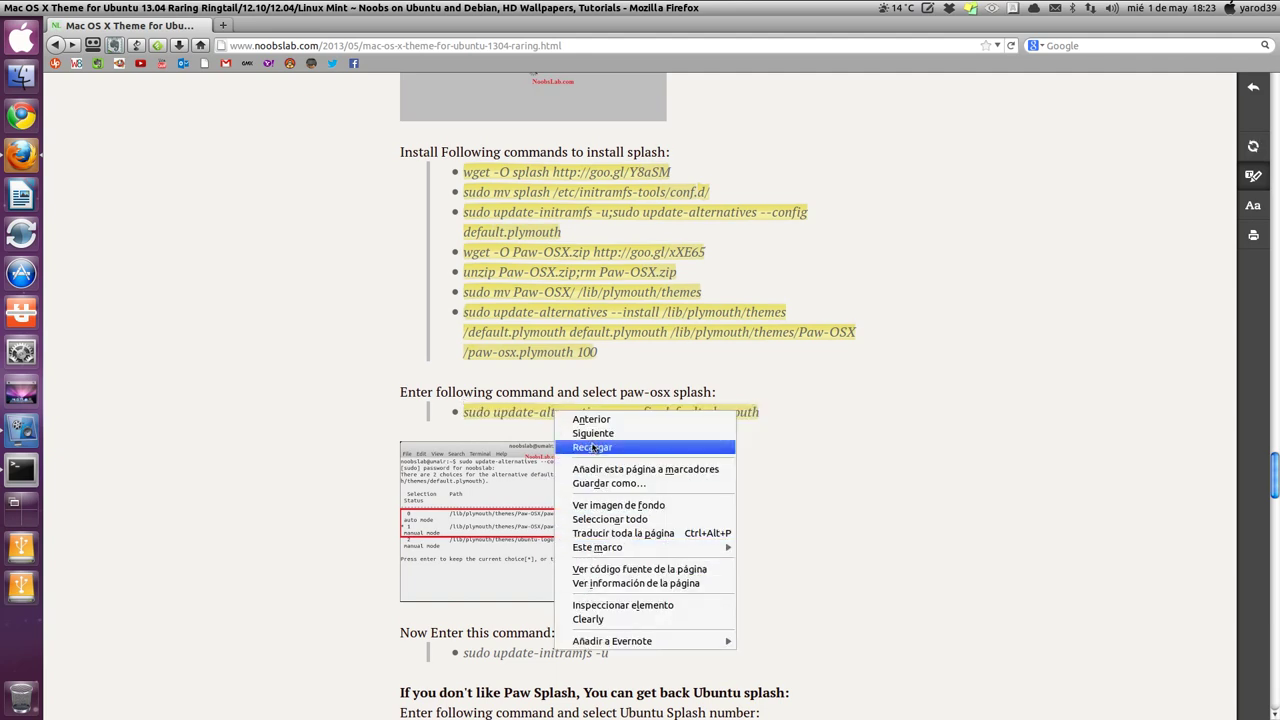
left_click(502, 429)
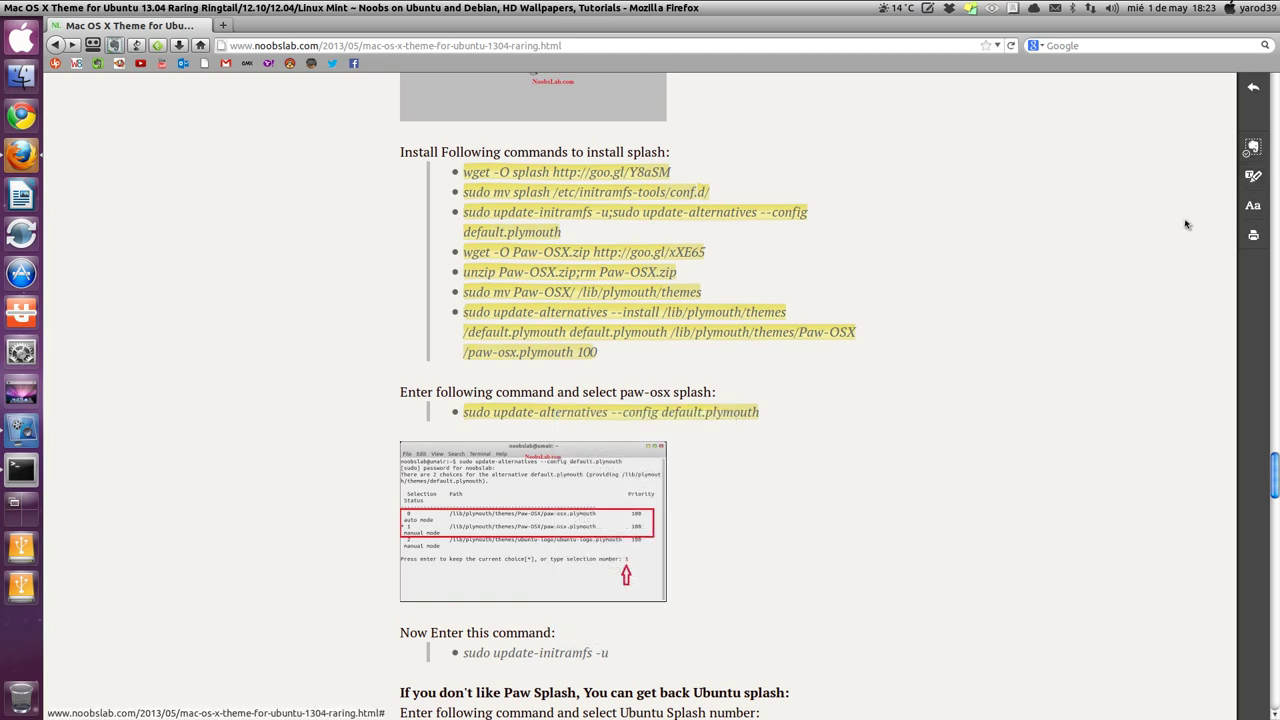
Copy "sudo update-alternatives --config default.plymouth" from the article and run it in the terminal.
triple_click(565, 412)
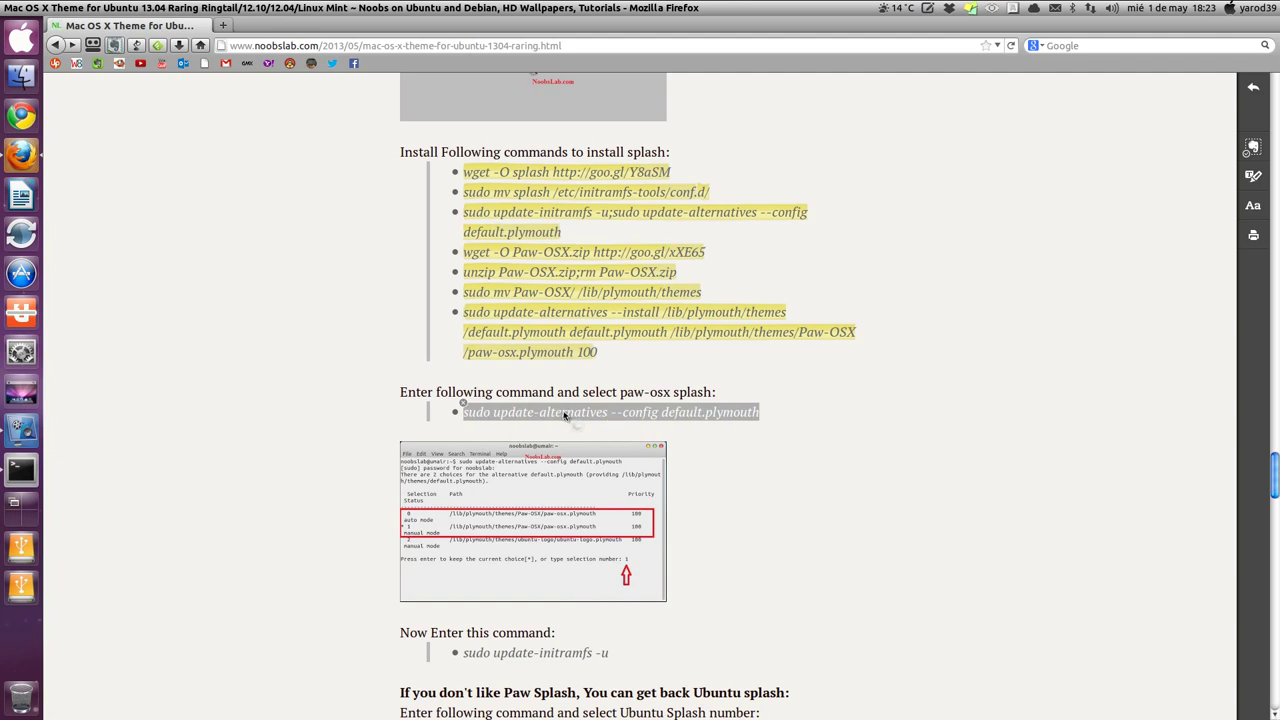
right_click(565, 412)
left_click(582, 425)
left_click(31, 468)
right_click(324, 53)
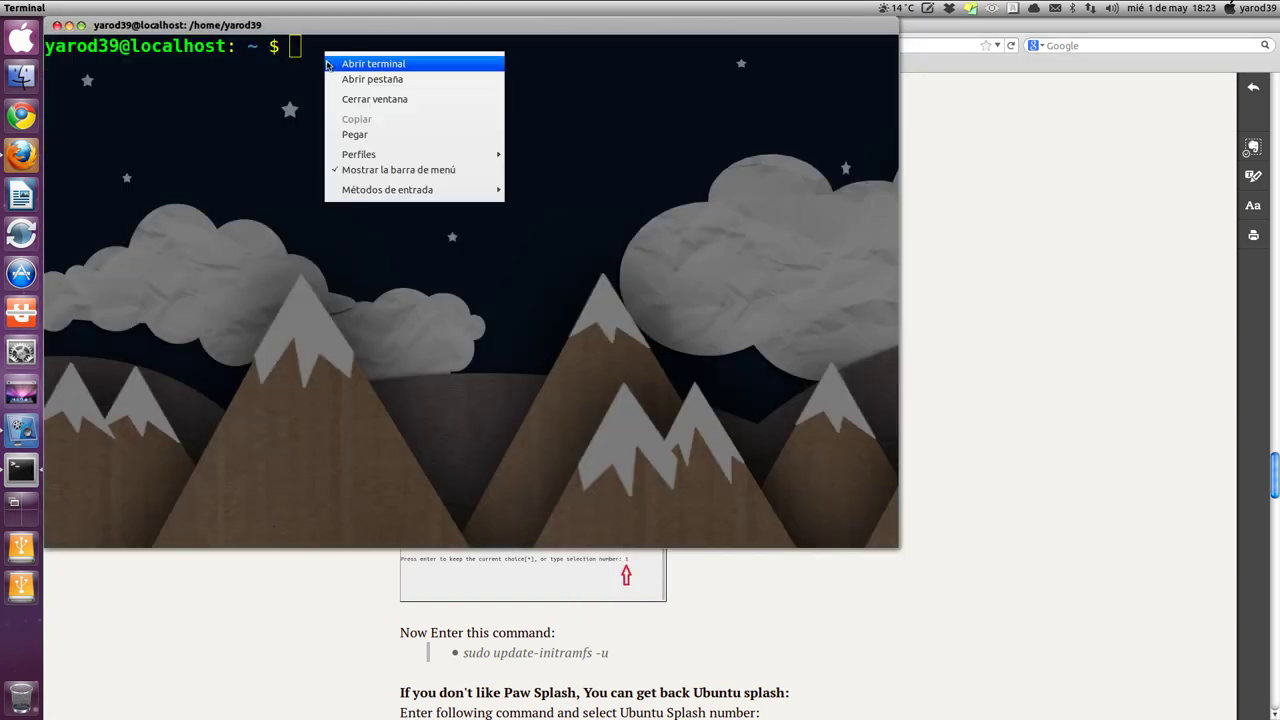
left_click(352, 135)
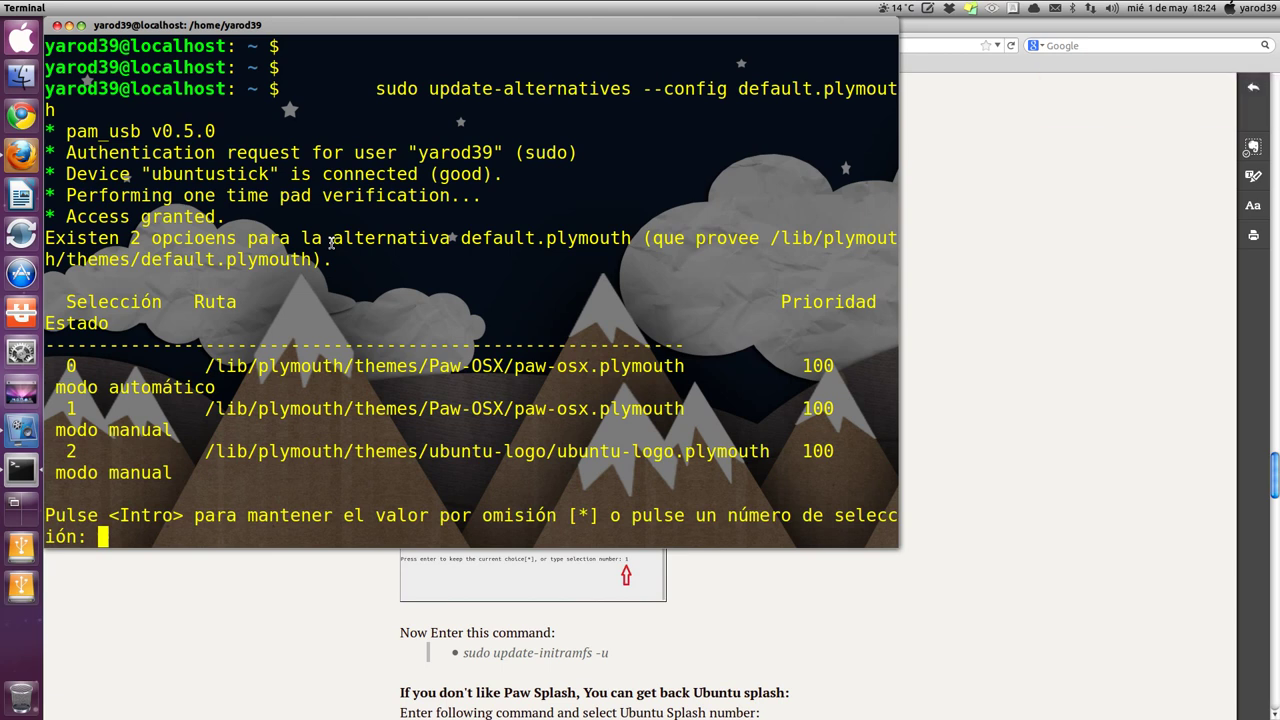
Select splash alternative 1, the paw-osx.plymouth theme in manual mode, and exit the terminal.
type("1")
key("Return")
type("exit")
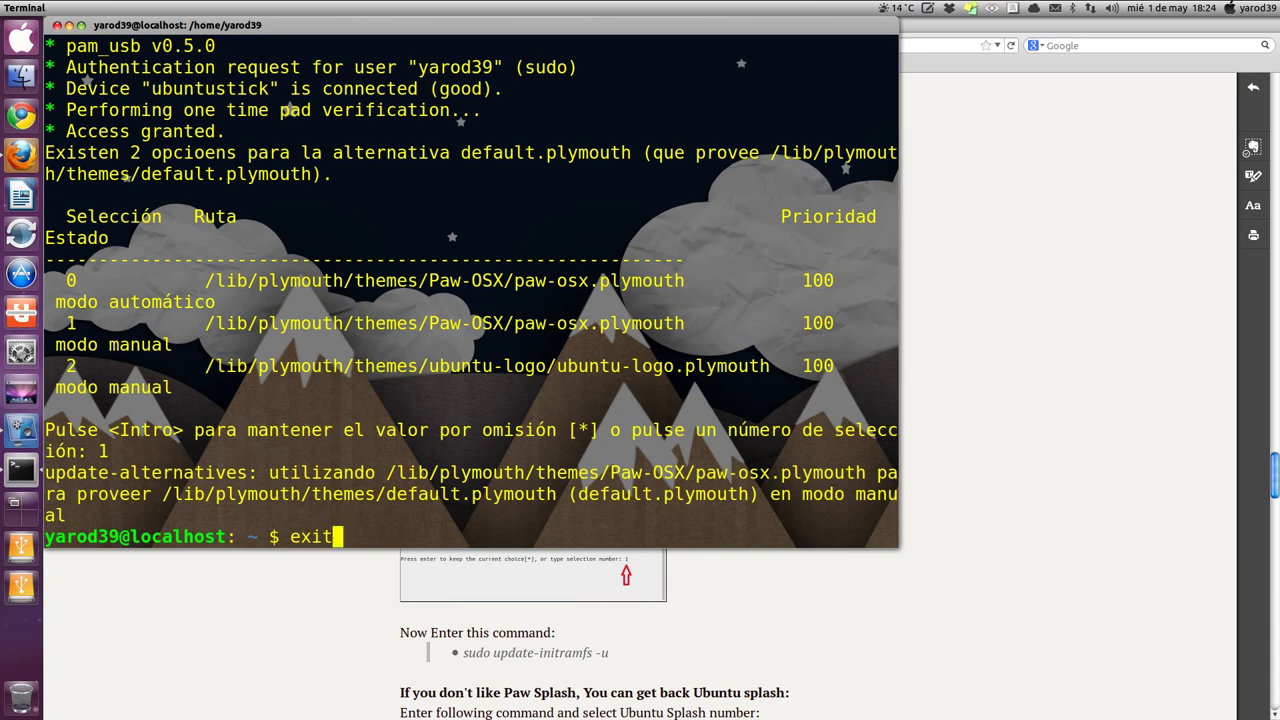
key("Return")
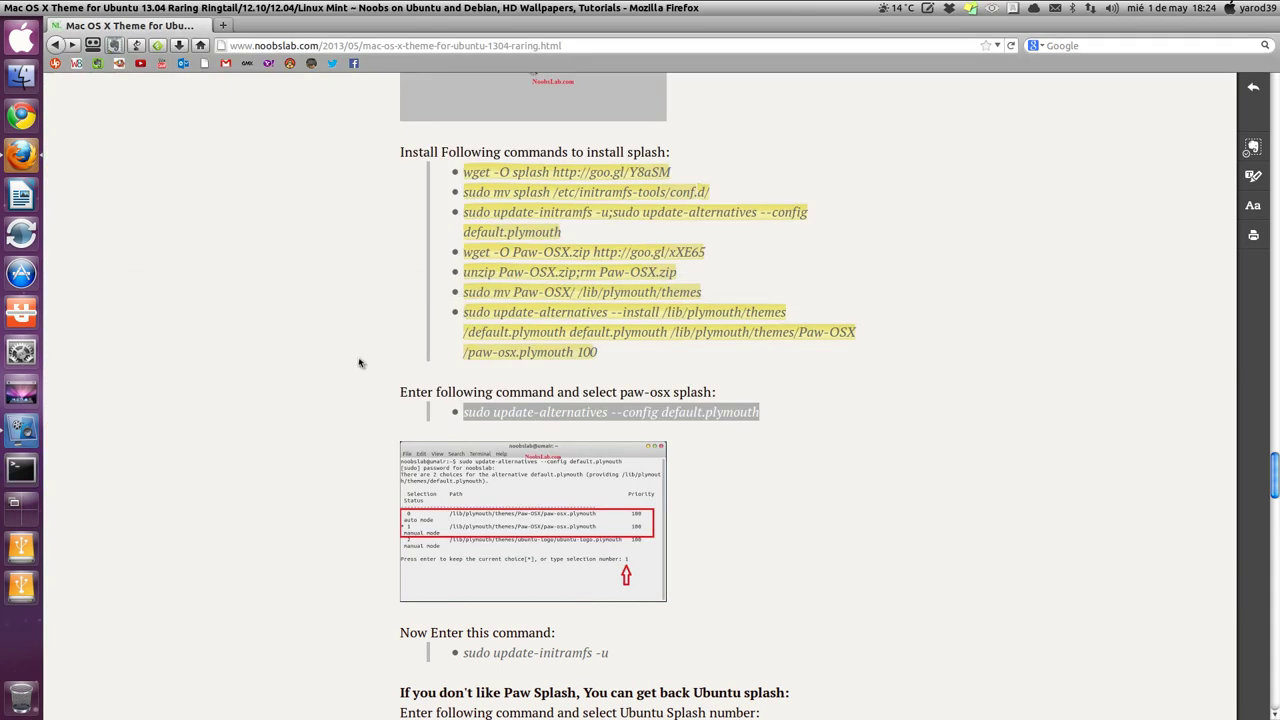
Turn the article highlighter back on and highlight the "sudo update-initramfs -u" command below the terminal picture.
scroll(360, 378, "down", 3)
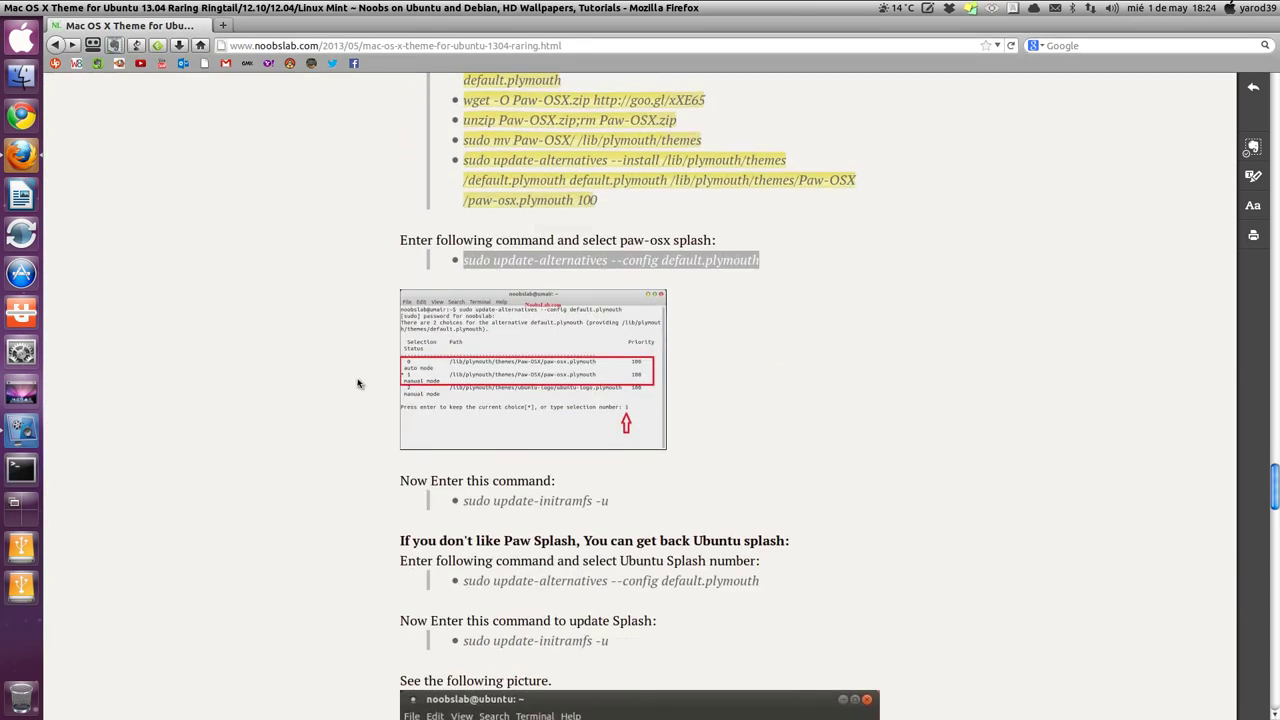
scroll(349, 375, "down", 2)
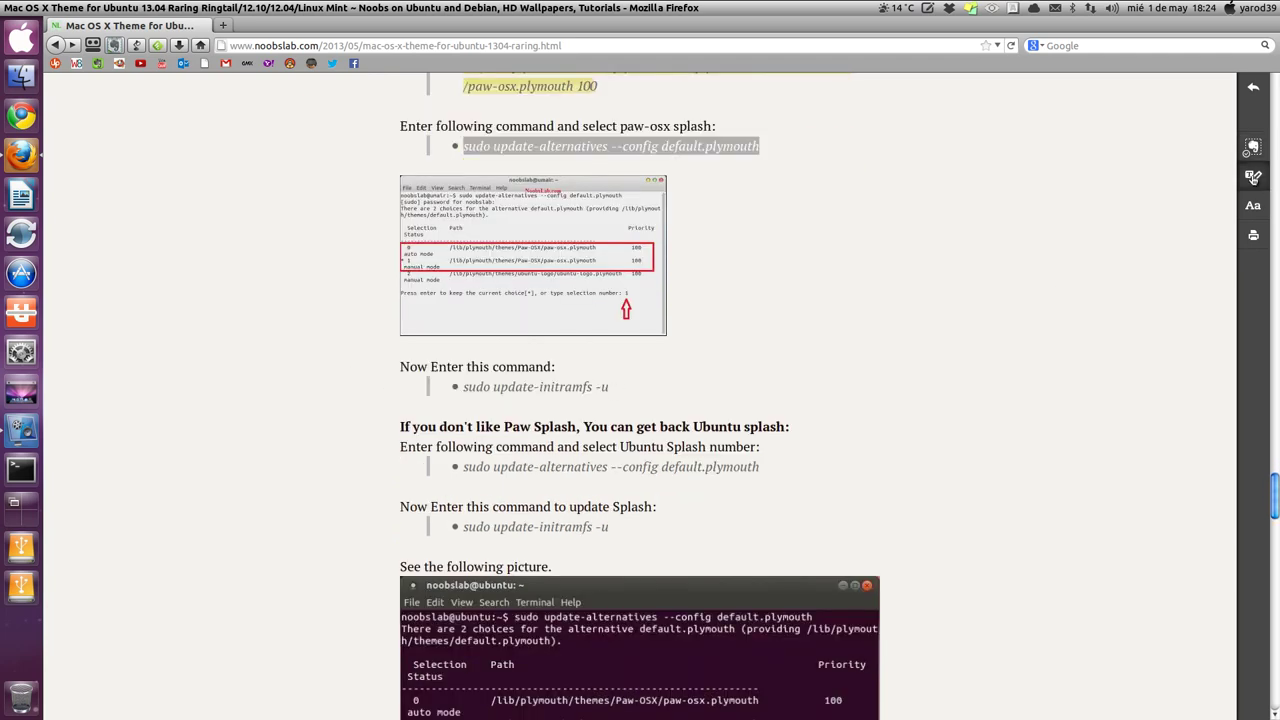
left_click(1253, 175)
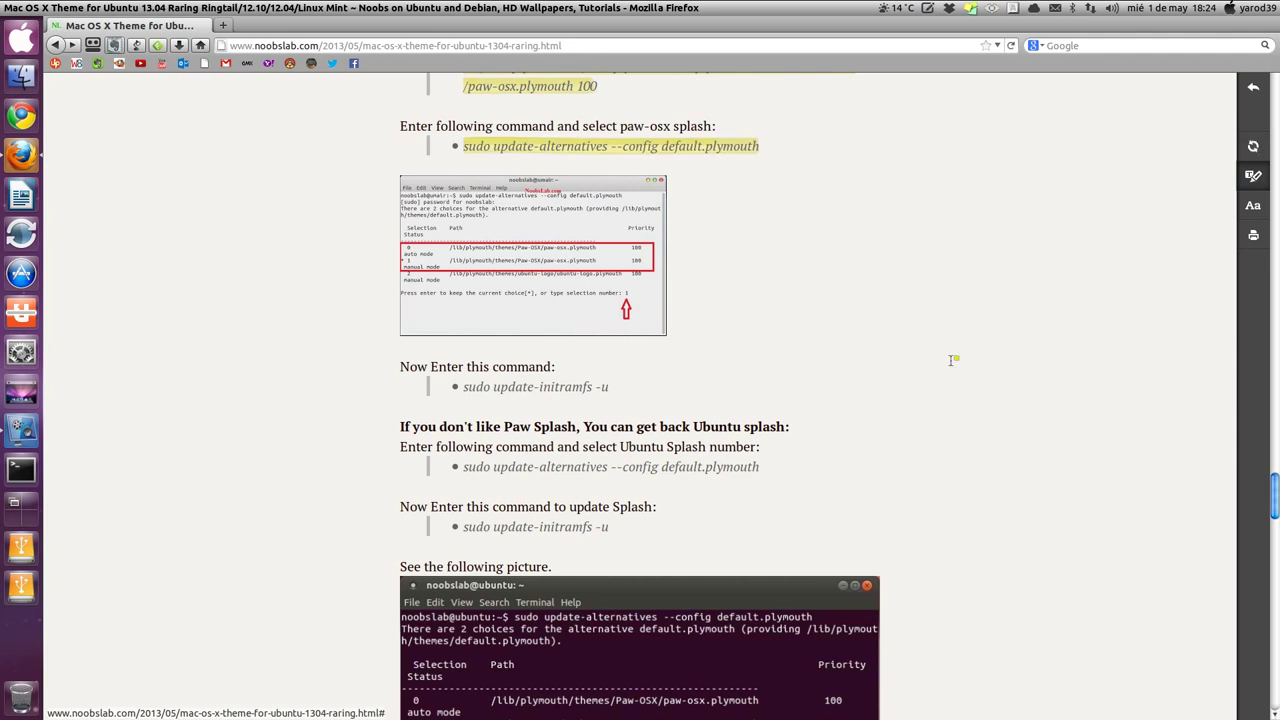
triple_click(627, 386)
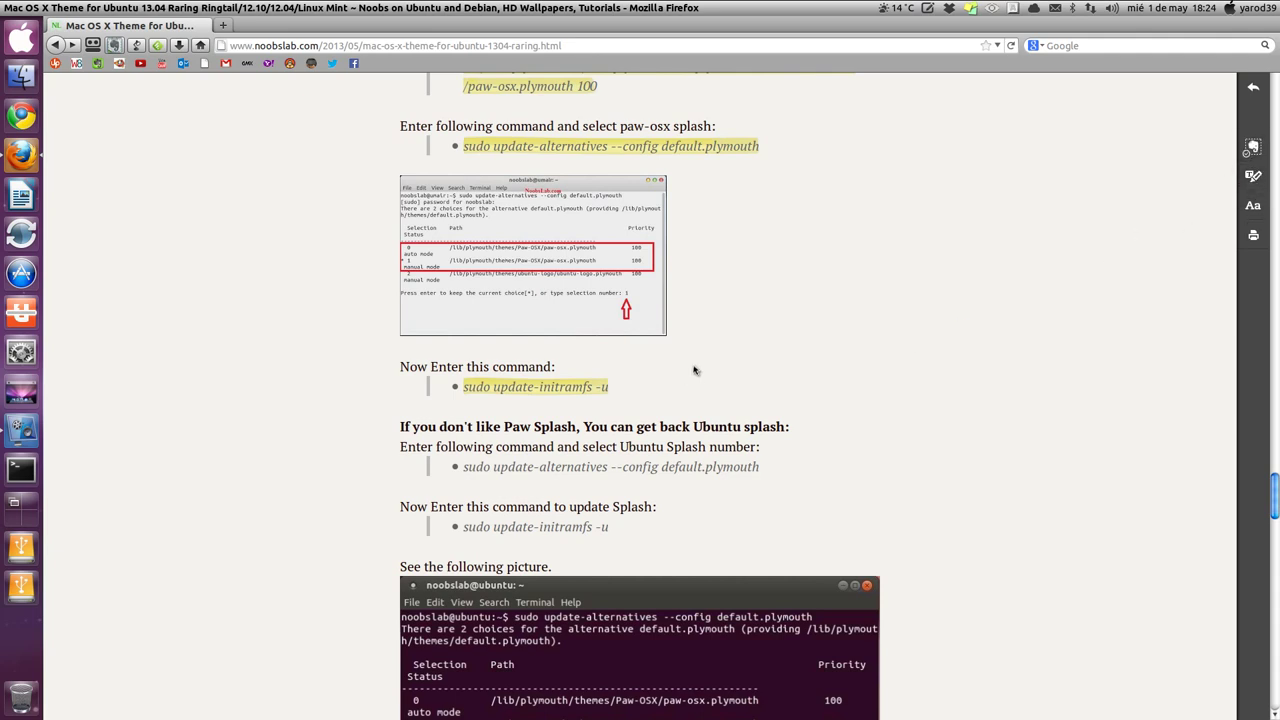
Copy "sudo update-initramfs -u" from the article, run it in the terminal, and minimize the terminal window.
right_click(599, 386)
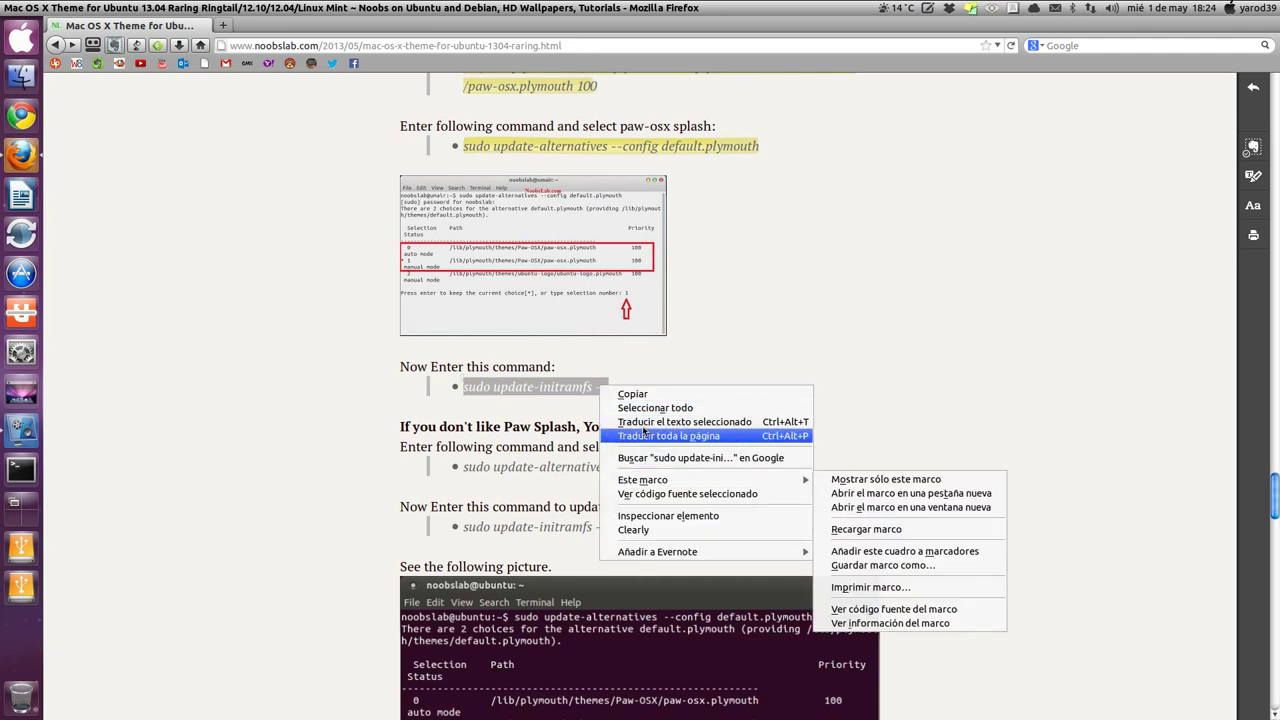
left_click(645, 395)
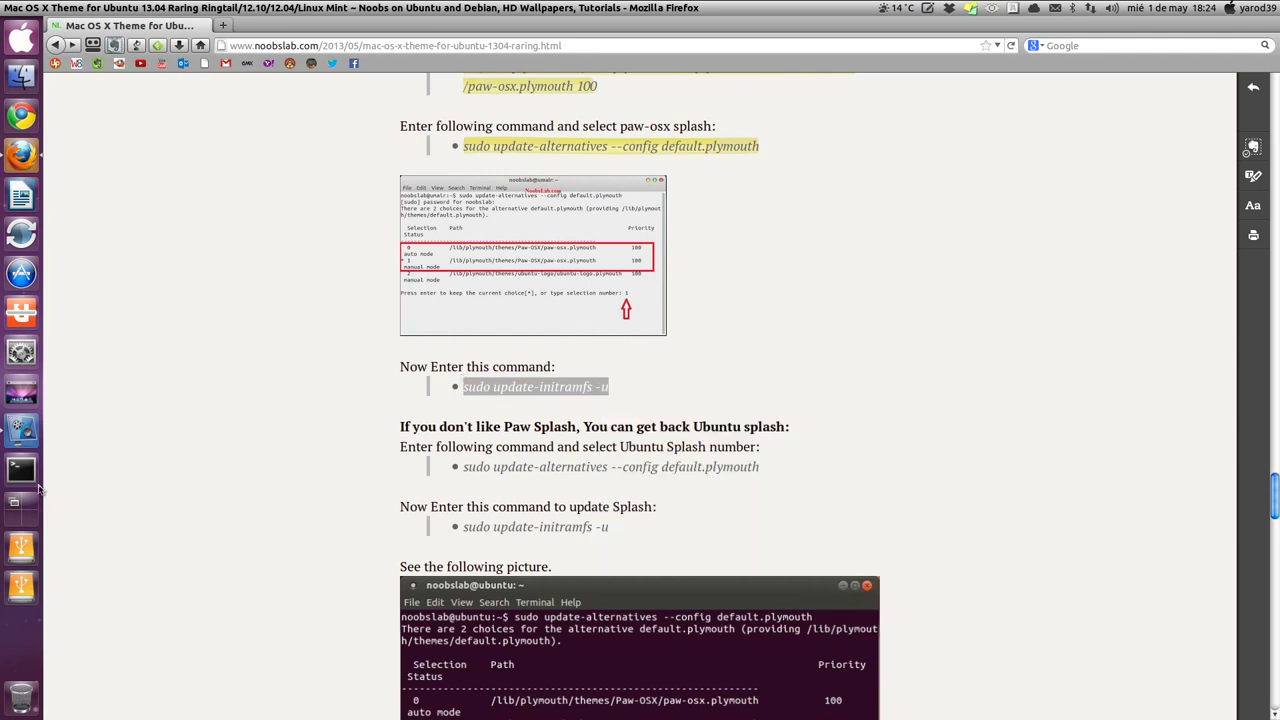
left_click(22, 470)
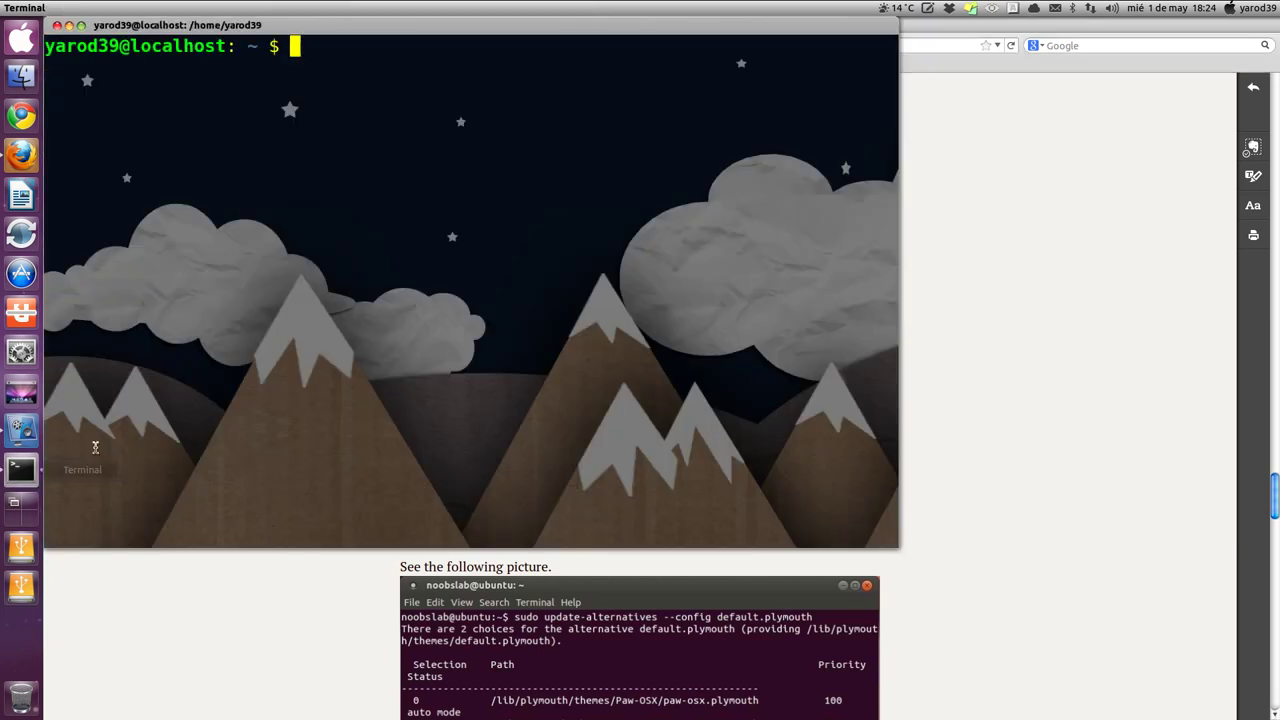
right_click(314, 44)
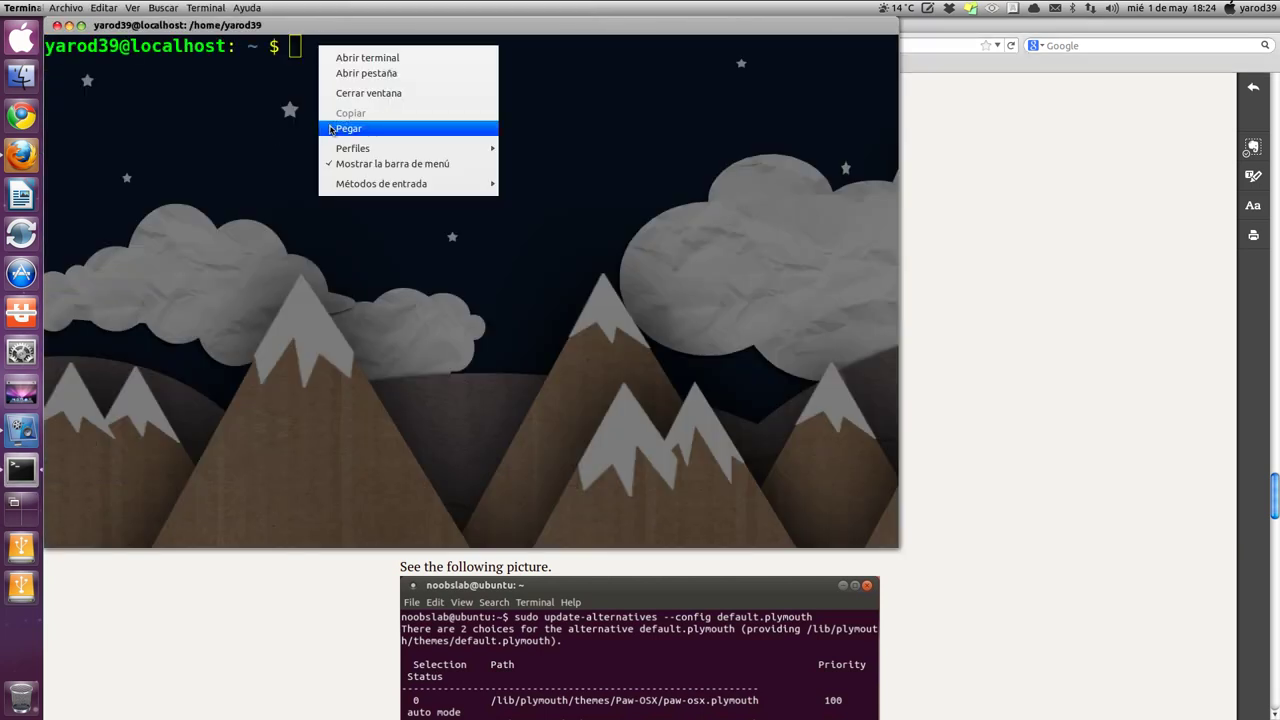
left_click(320, 126)
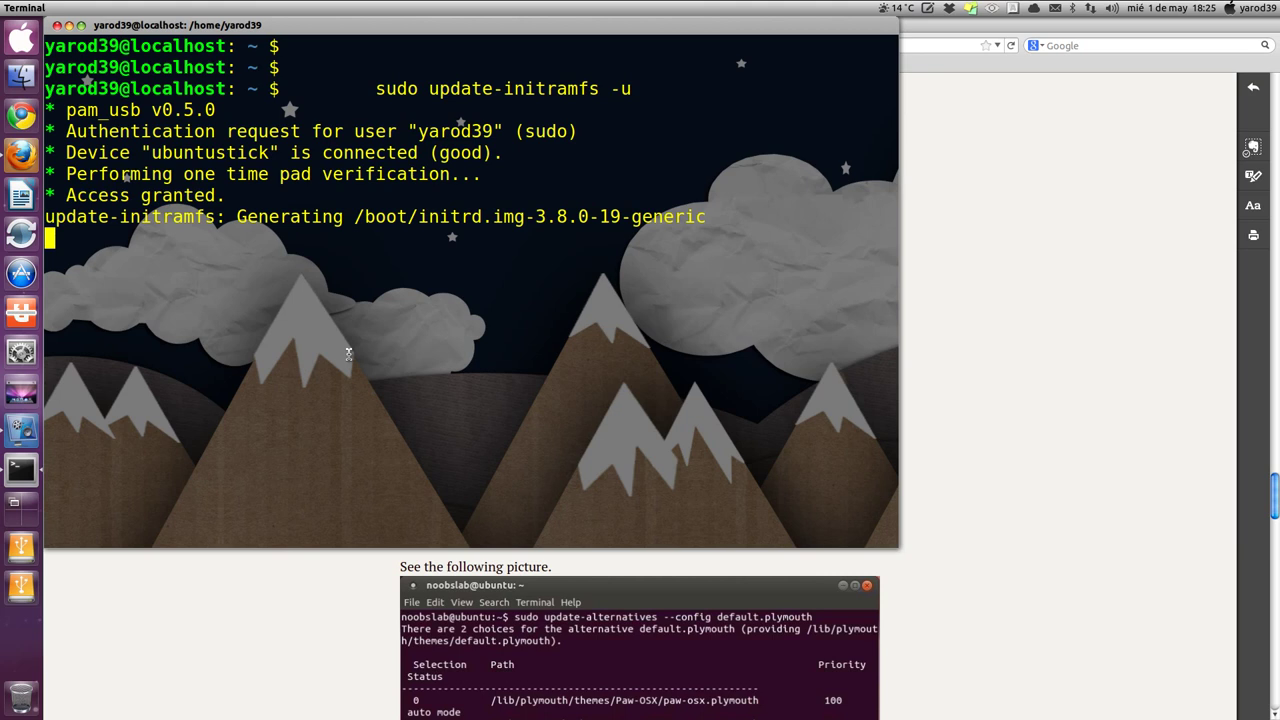
left_click(69, 25)
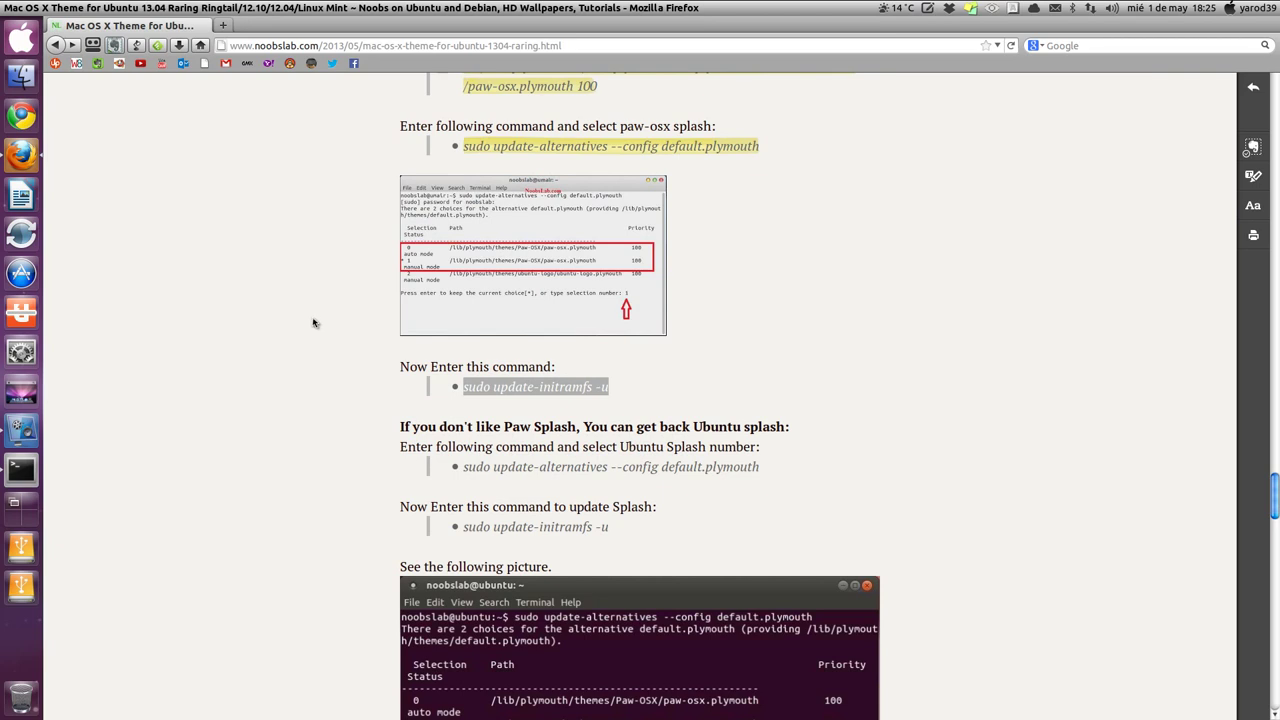
Turn the article highlighter on and highlight the four commands under section 6, "Mac OS X Lion Theme and Icons".
scroll(315, 320, "down", 3)
scroll(340, 314, "down", 2)
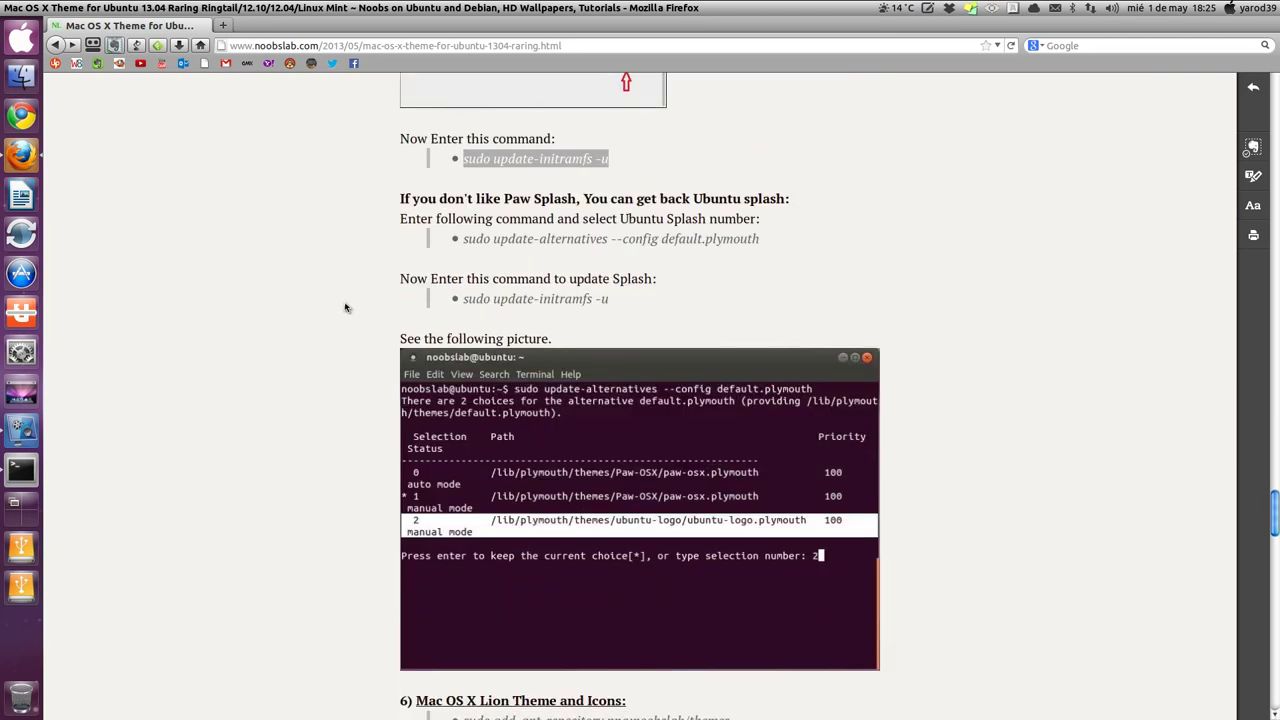
left_click(1260, 180)
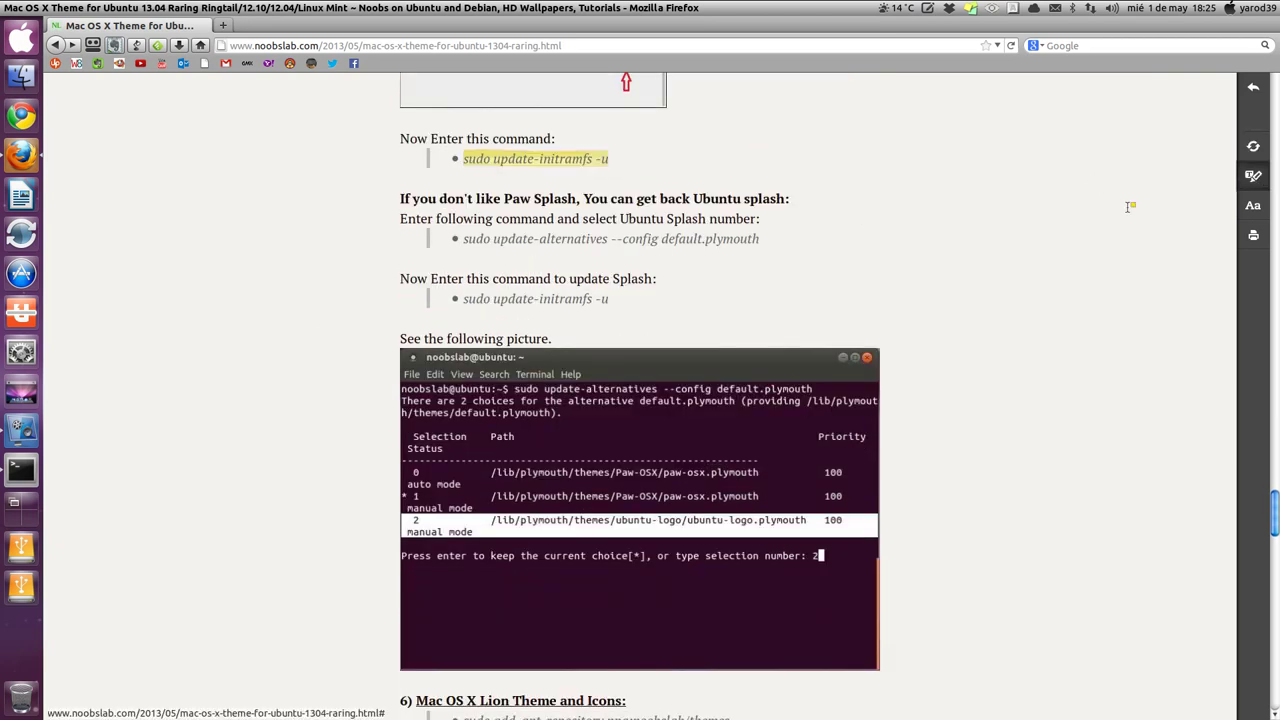
scroll(843, 229, "down", 8)
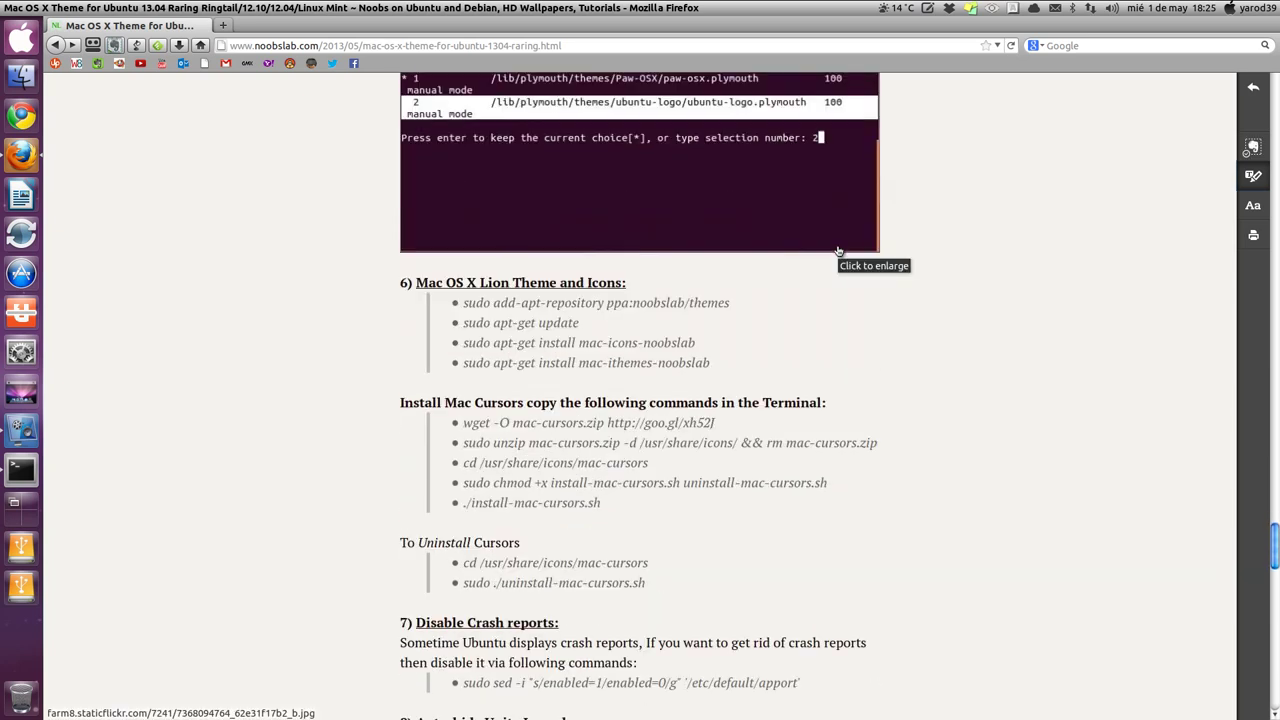
triple_click(760, 303)
triple_click(757, 323)
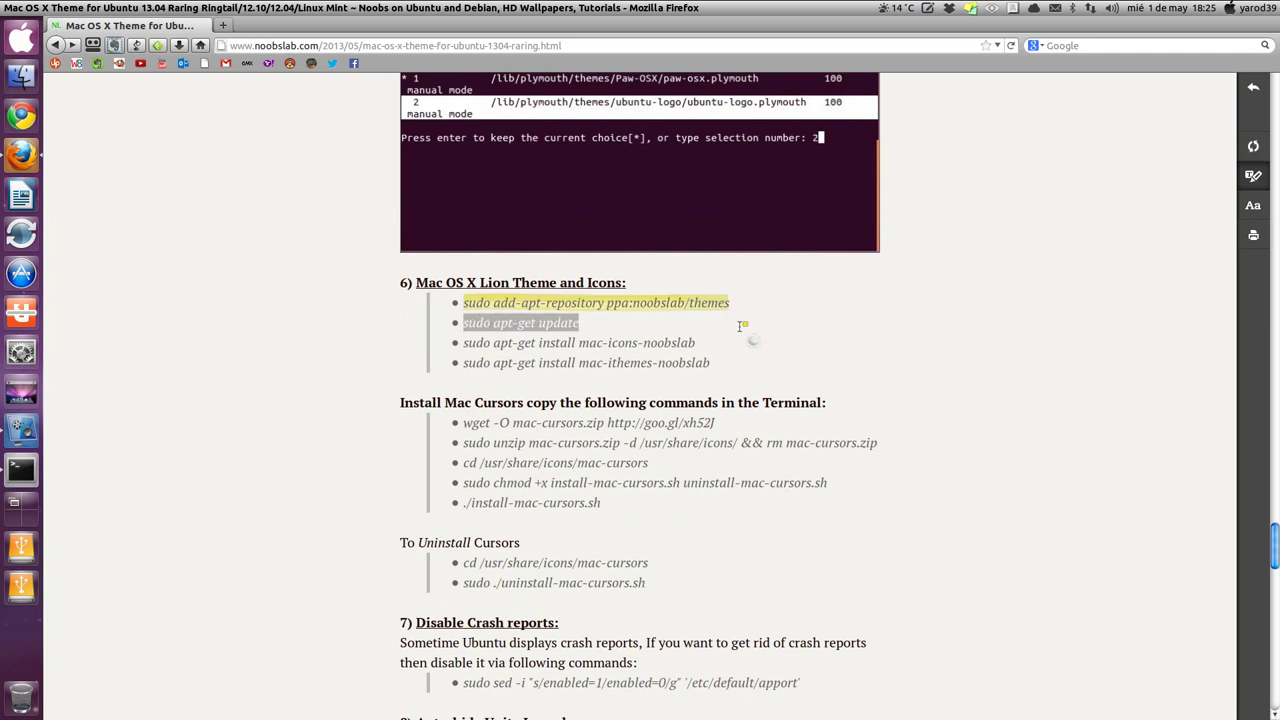
triple_click(743, 341)
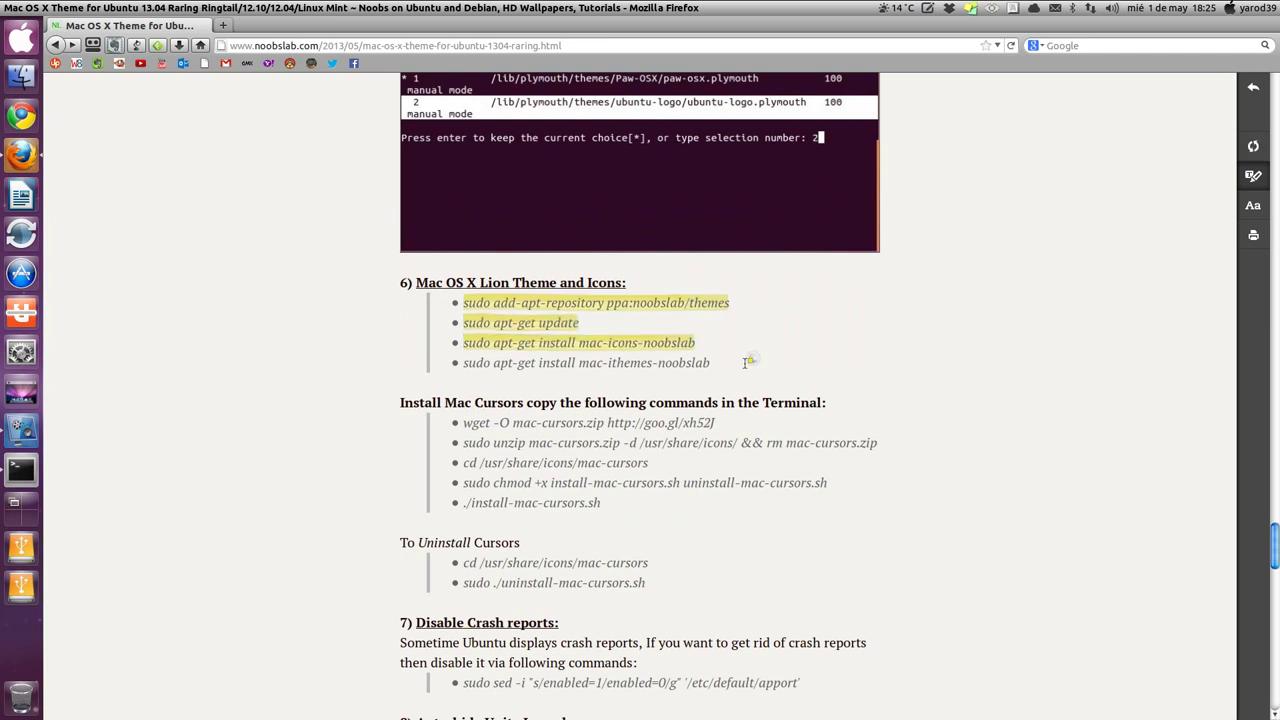
triple_click(745, 363)
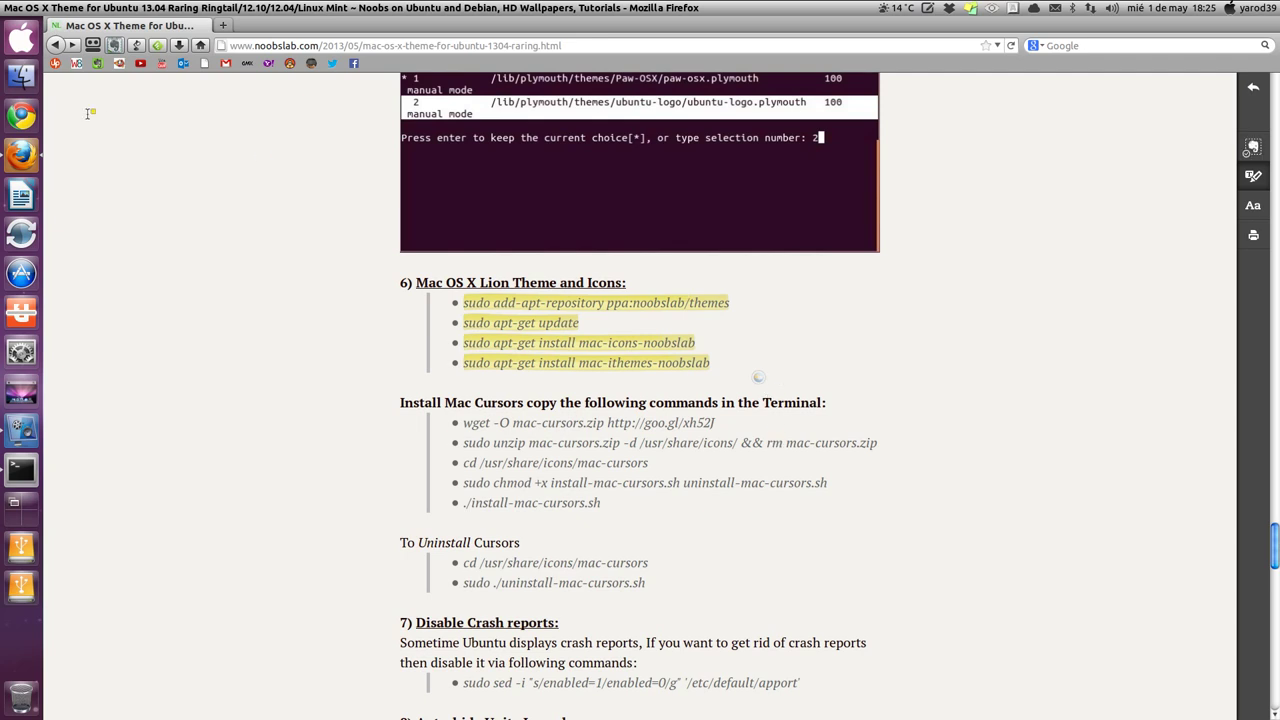
Open Unity Tweak Tool, move its window fully into view, and show the available themes.
key("super")
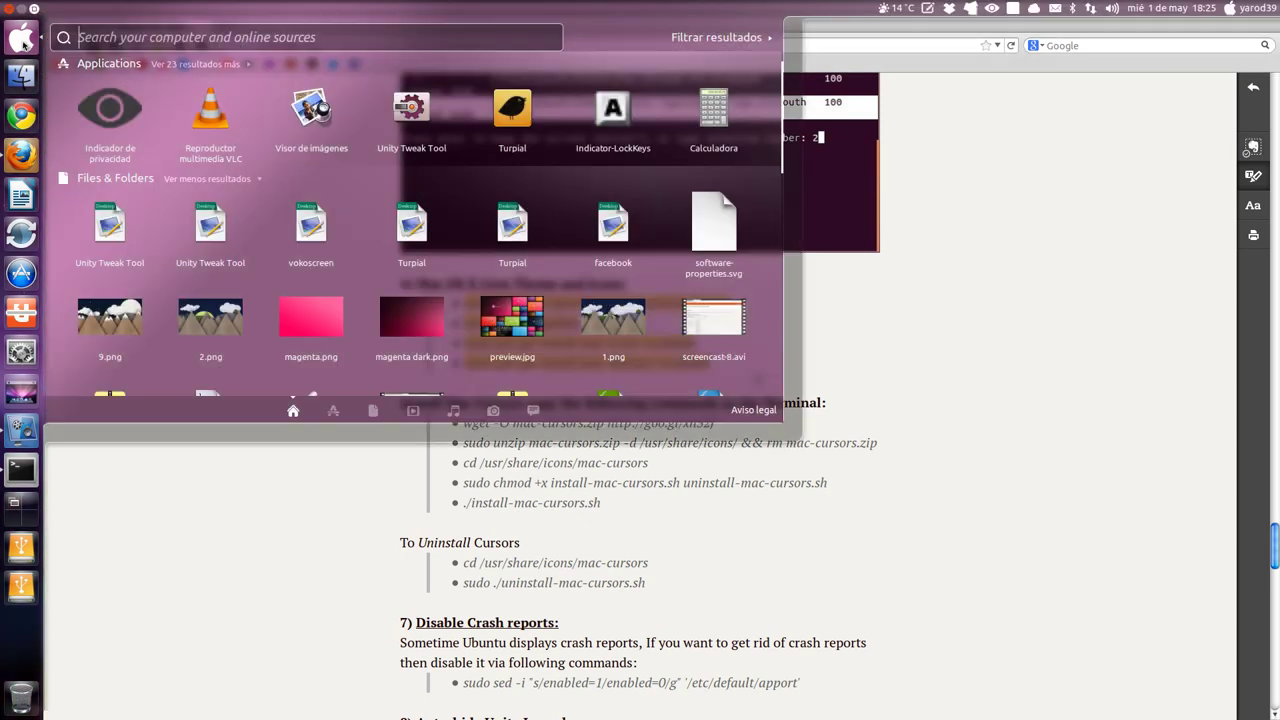
key("super")
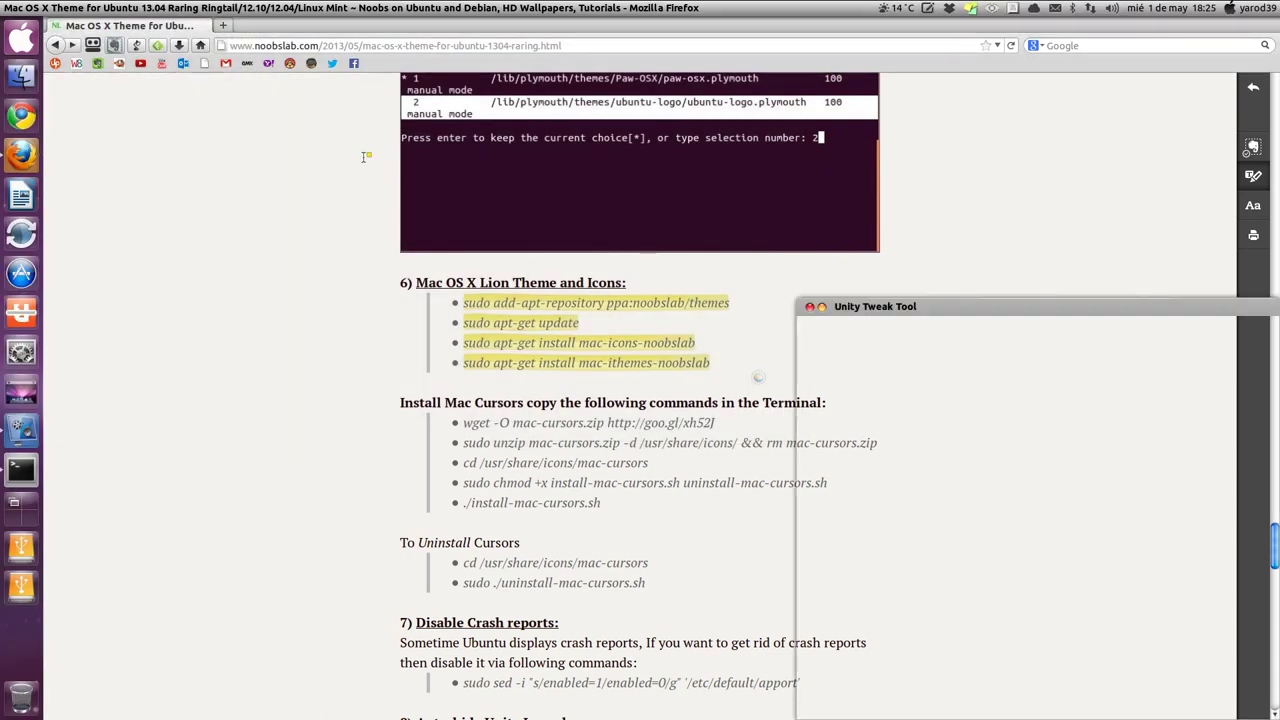
left_click_drag(932, 297, 417, 107)
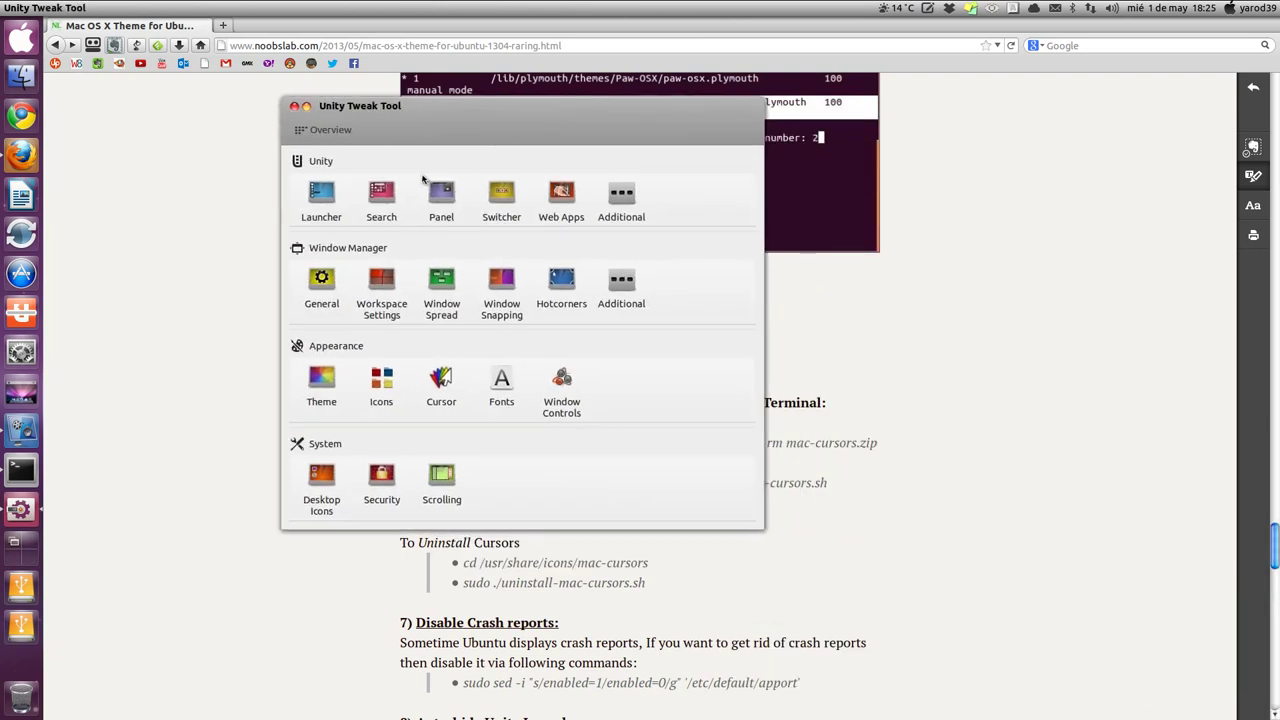
left_click(316, 380)
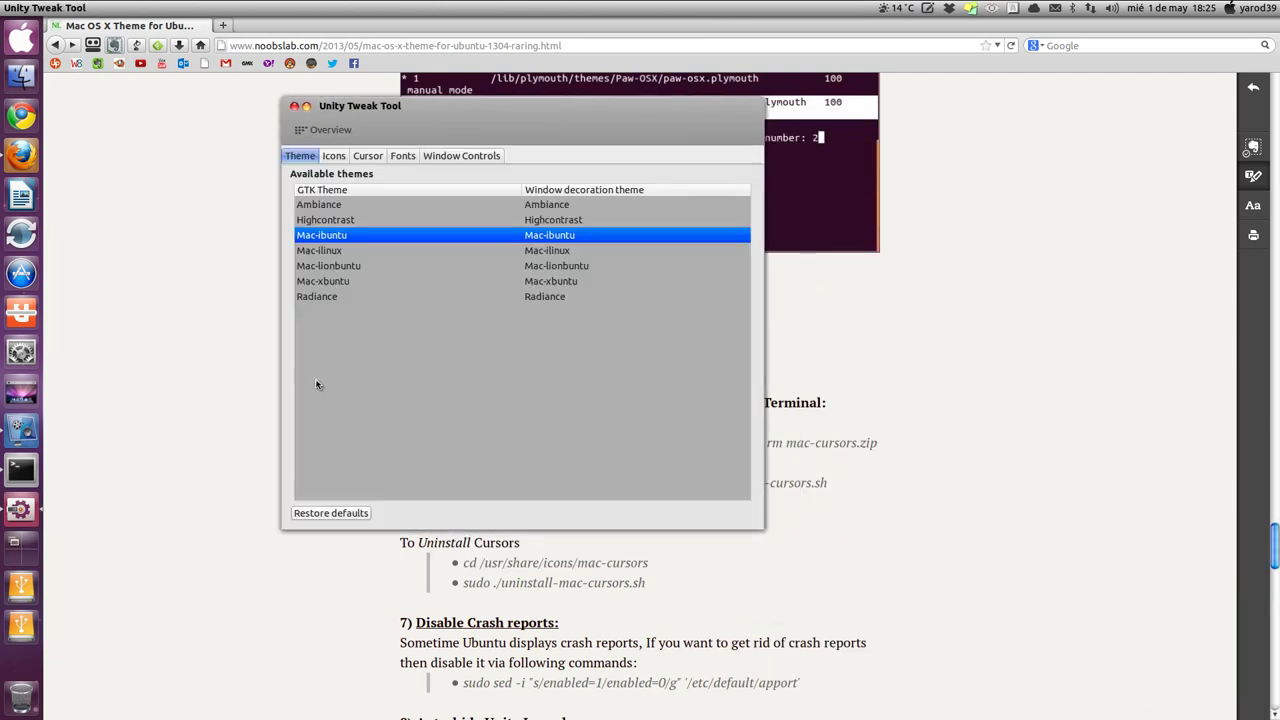
Try the Mac-ilinux, Mac-lionbuntu and Mac-xbuntu themes, and reapply the Mac-ibuntu theme.
left_click(353, 251)
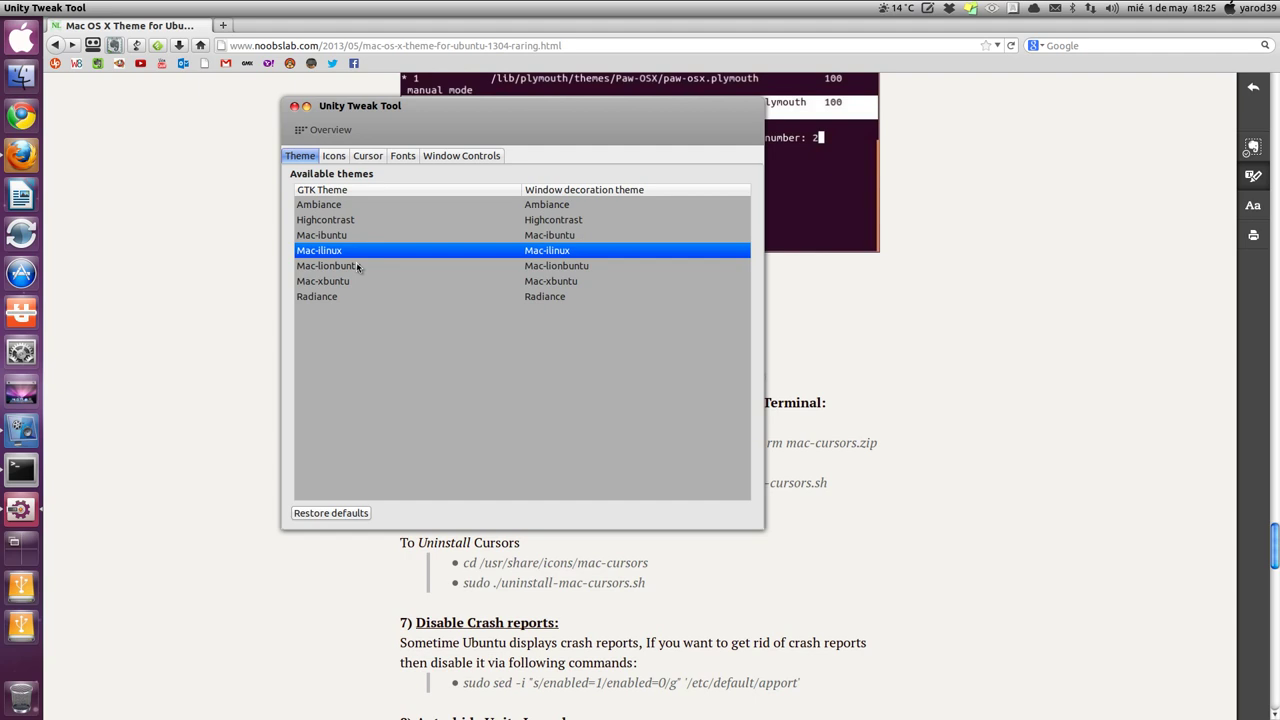
left_click(359, 276)
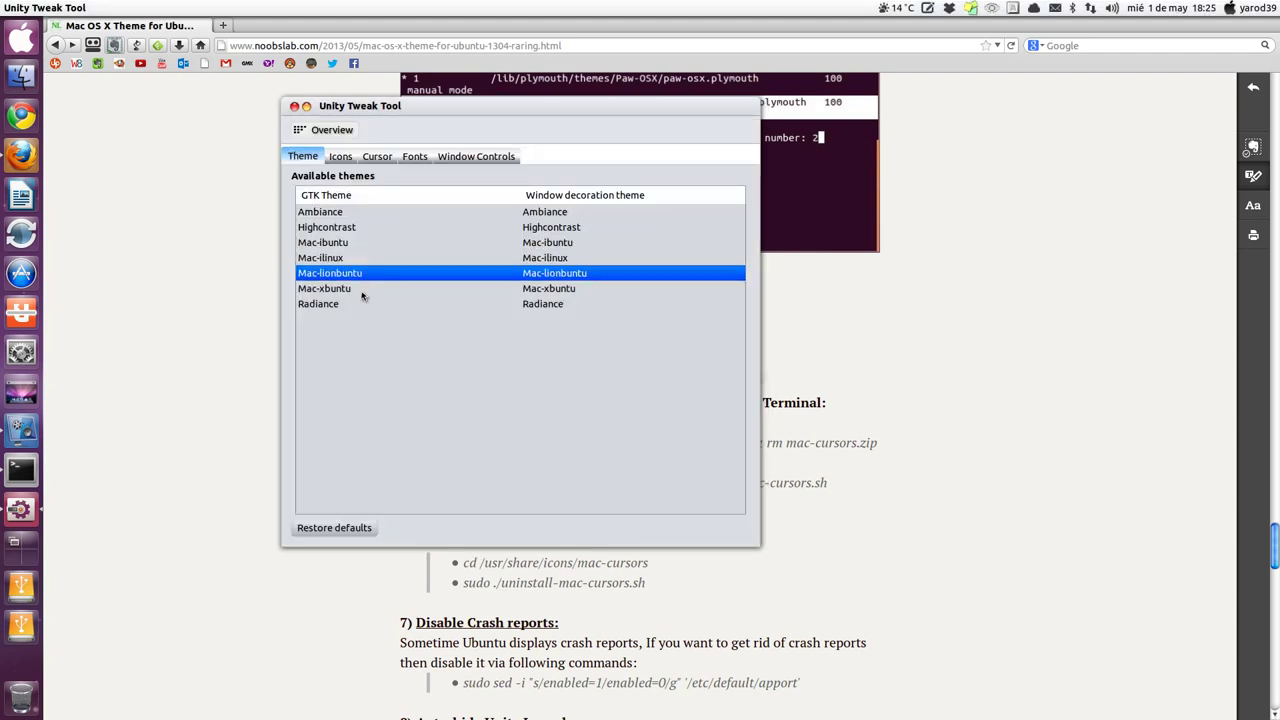
left_click(363, 288)
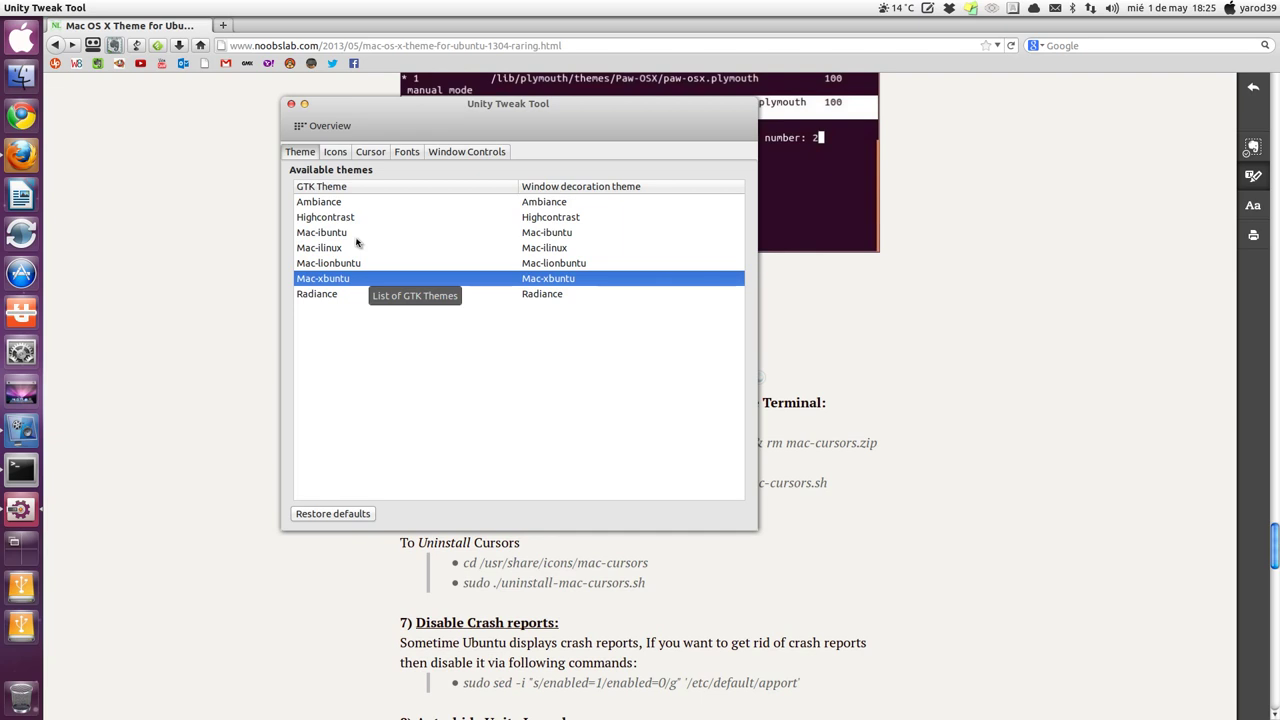
left_click(356, 239)
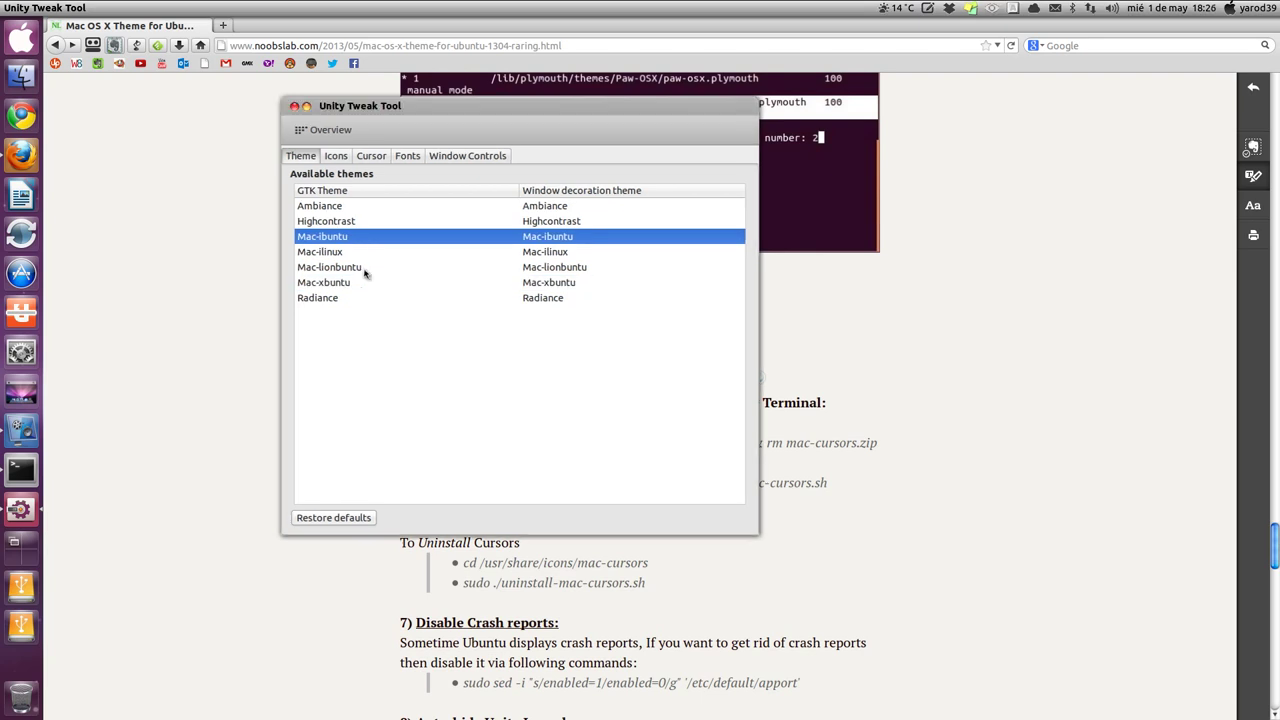
Try Mac-ilinux-icons, restore Mac-ibuntu-icons, and close Unity Tweak Tool after viewing the cursor themes.
left_click(333, 157)
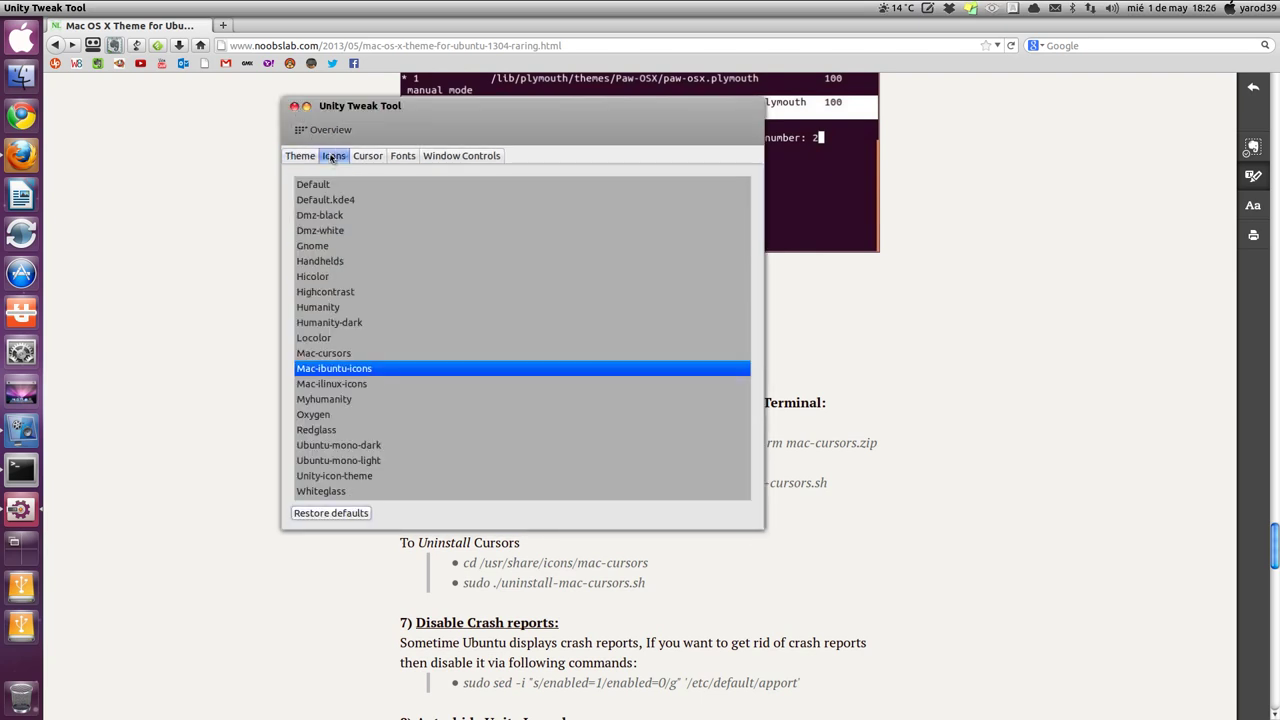
left_click(370, 385)
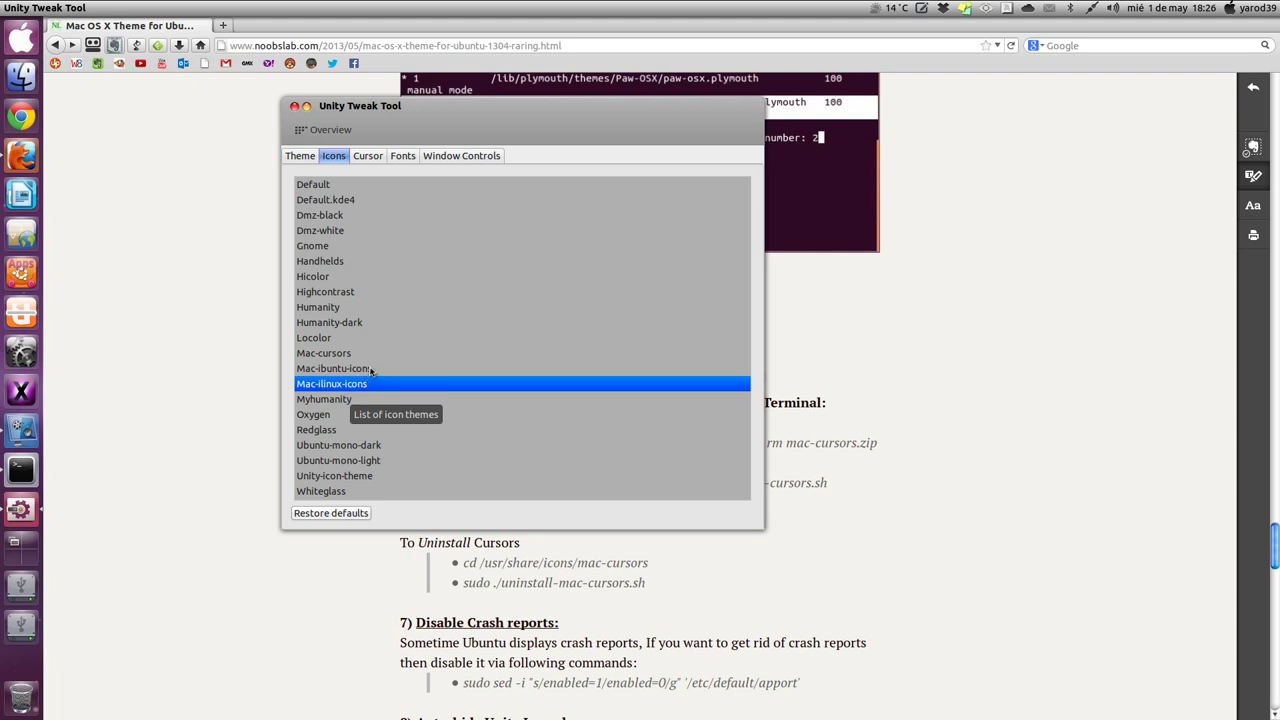
left_click(370, 369)
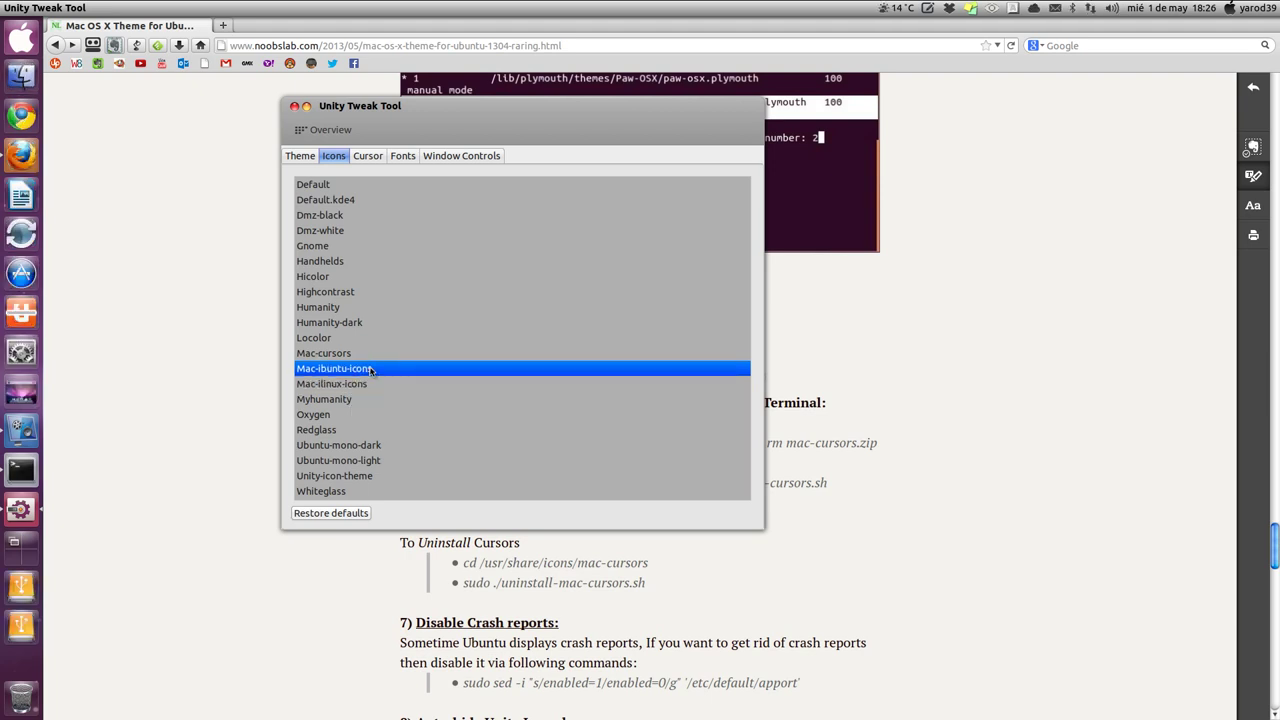
left_click(367, 157)
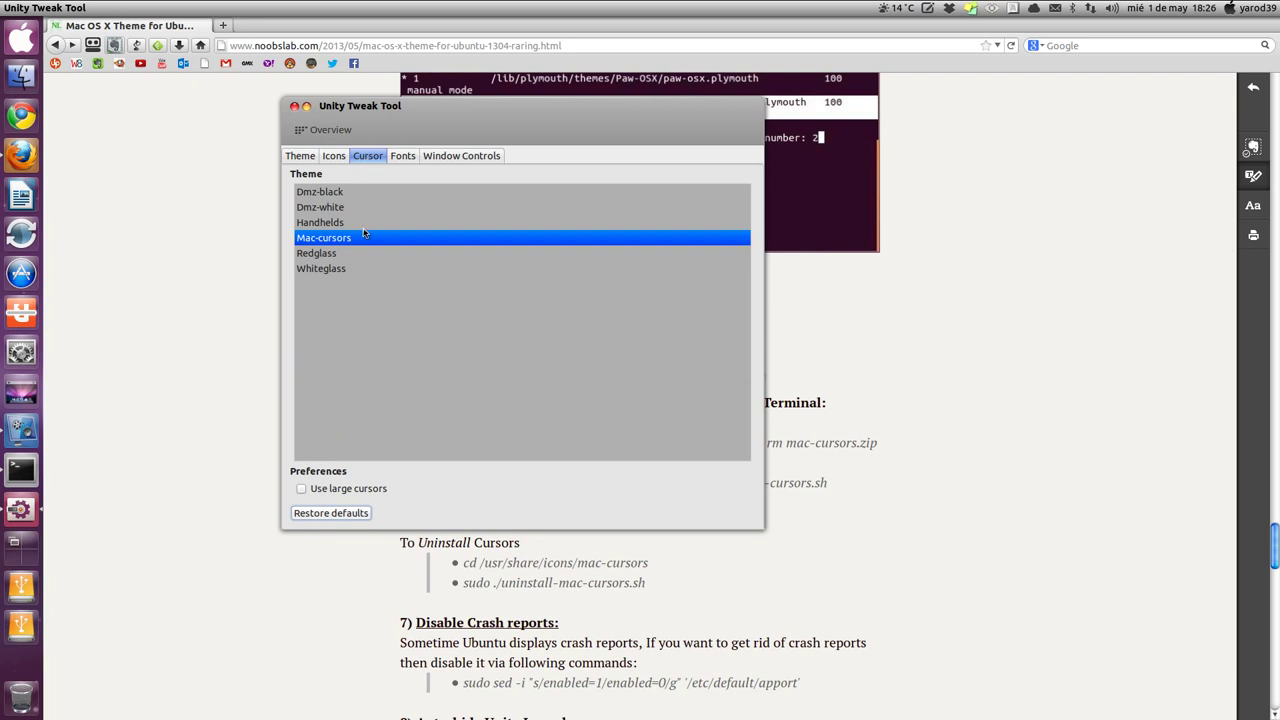
left_click(295, 107)
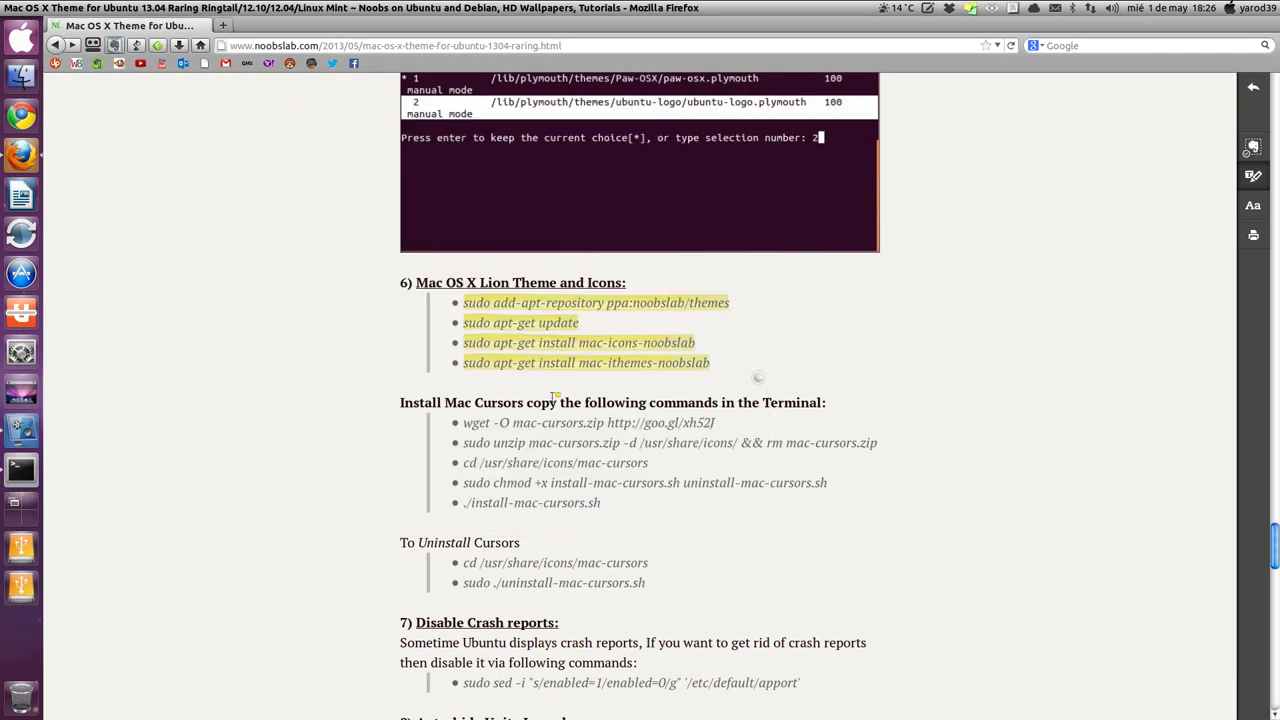
Highlight the five Mac cursor installation commands and the apport command under section 7, "Disable Crash reports".
left_click_drag(743, 423, 463, 423)
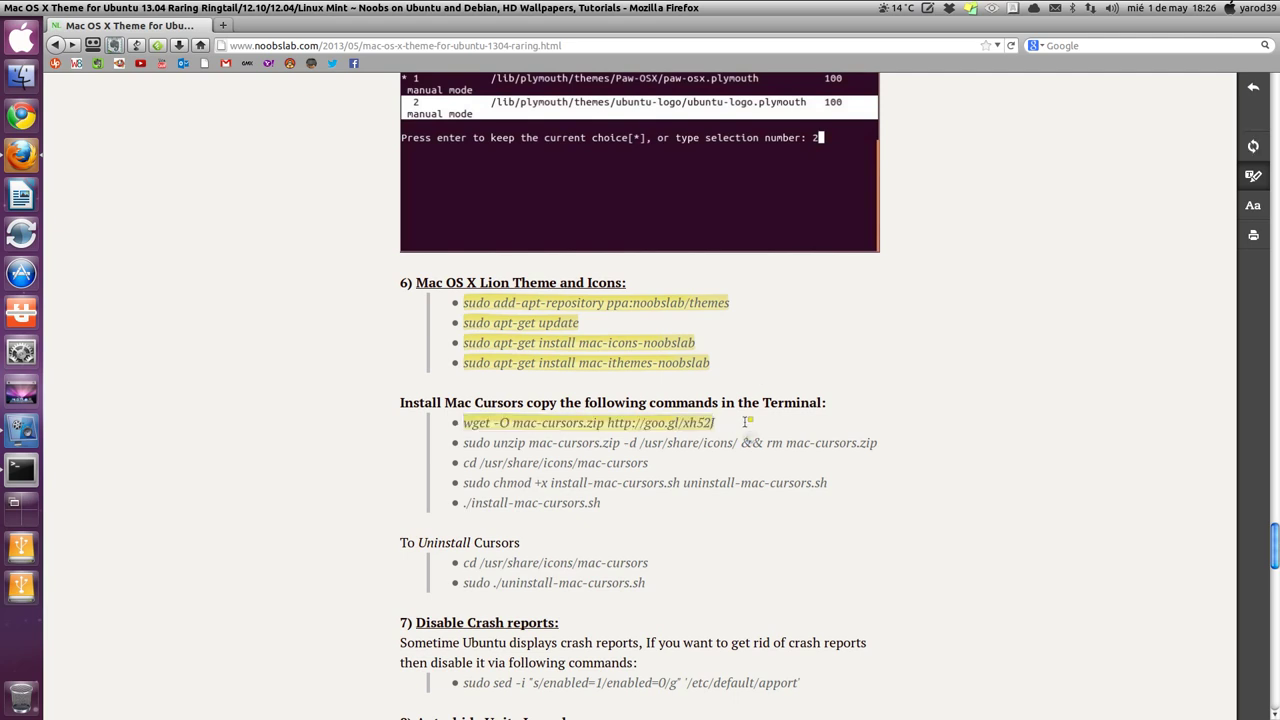
triple_click(881, 442)
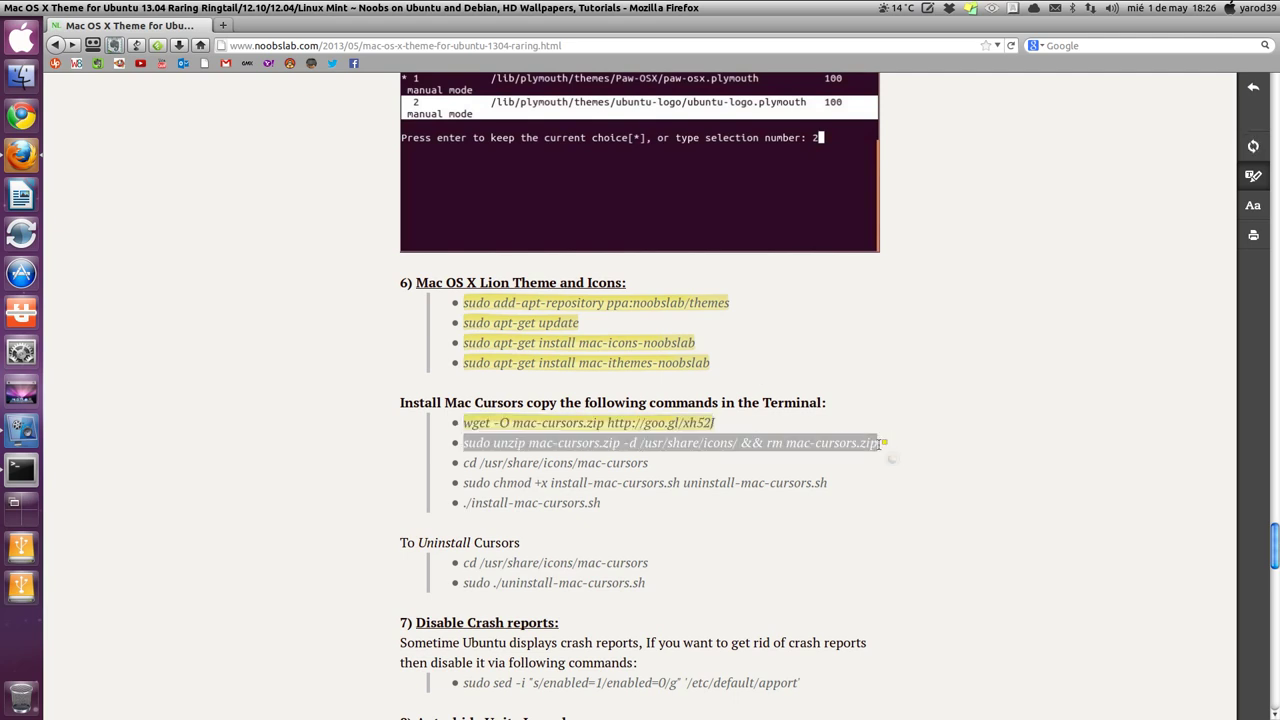
triple_click(669, 464)
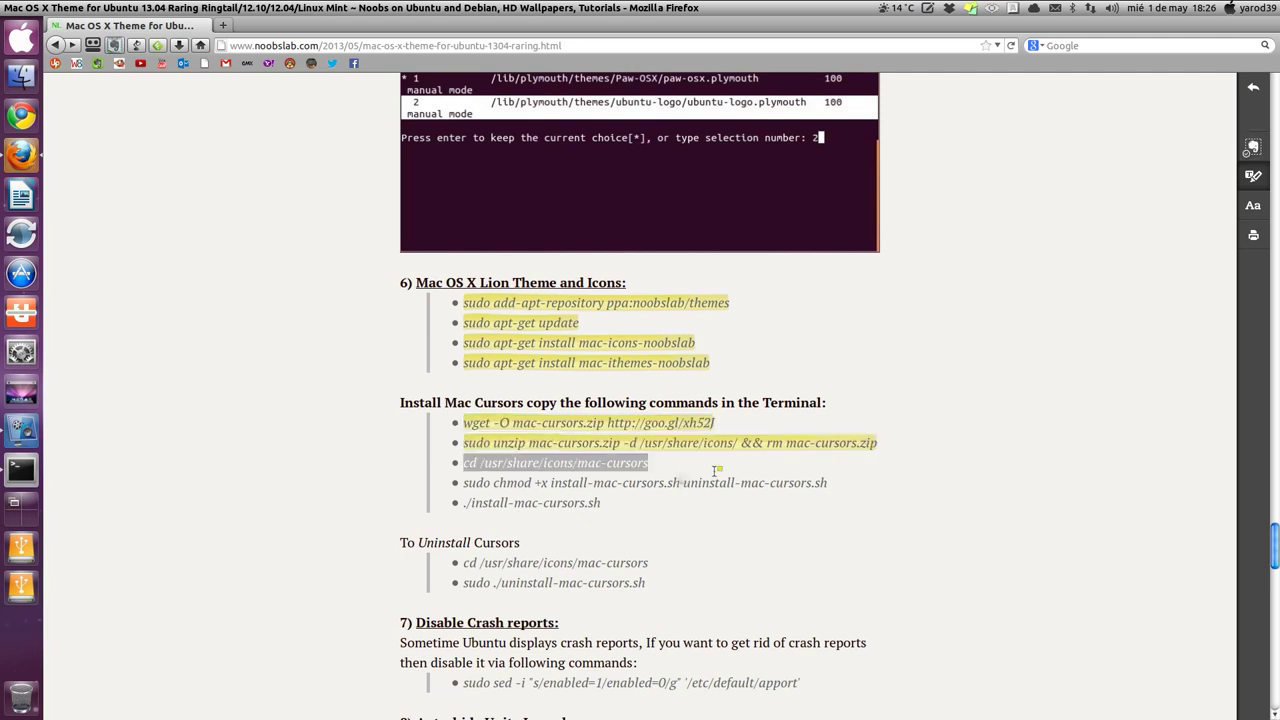
triple_click(821, 482)
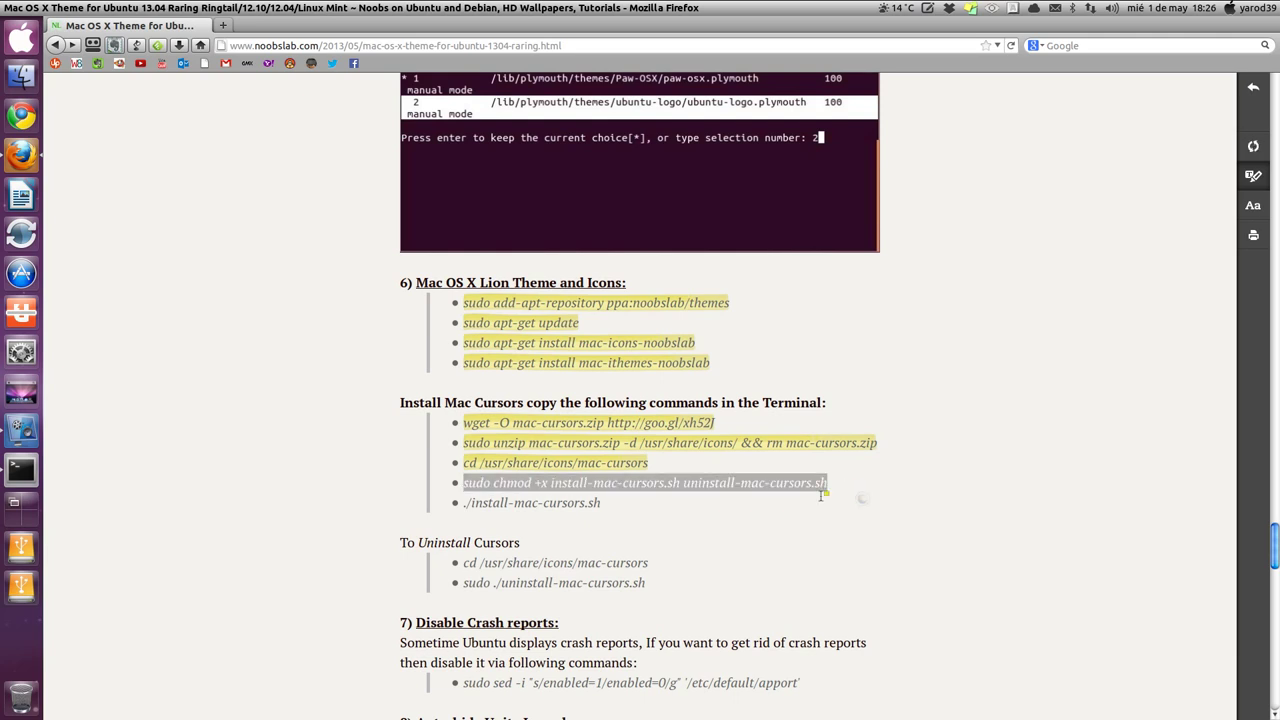
left_click_drag(688, 500, 681, 500)
triple_click(681, 500)
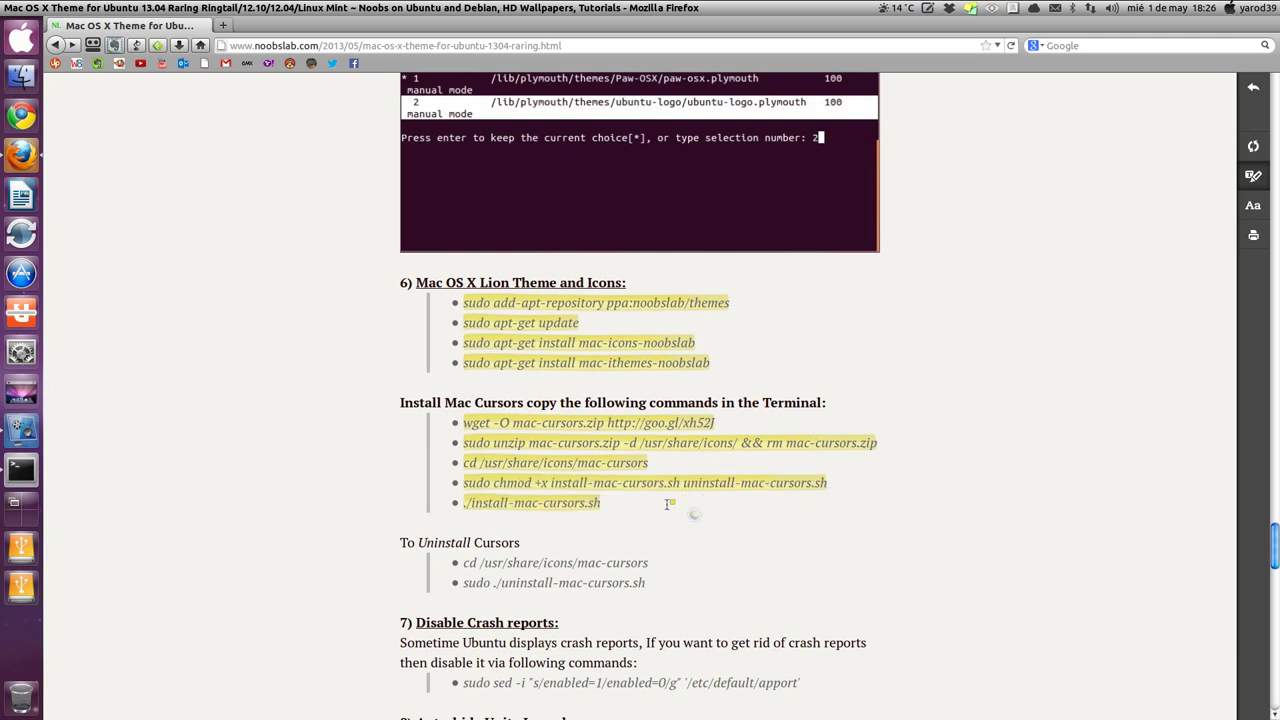
scroll(668, 503, "down", 3)
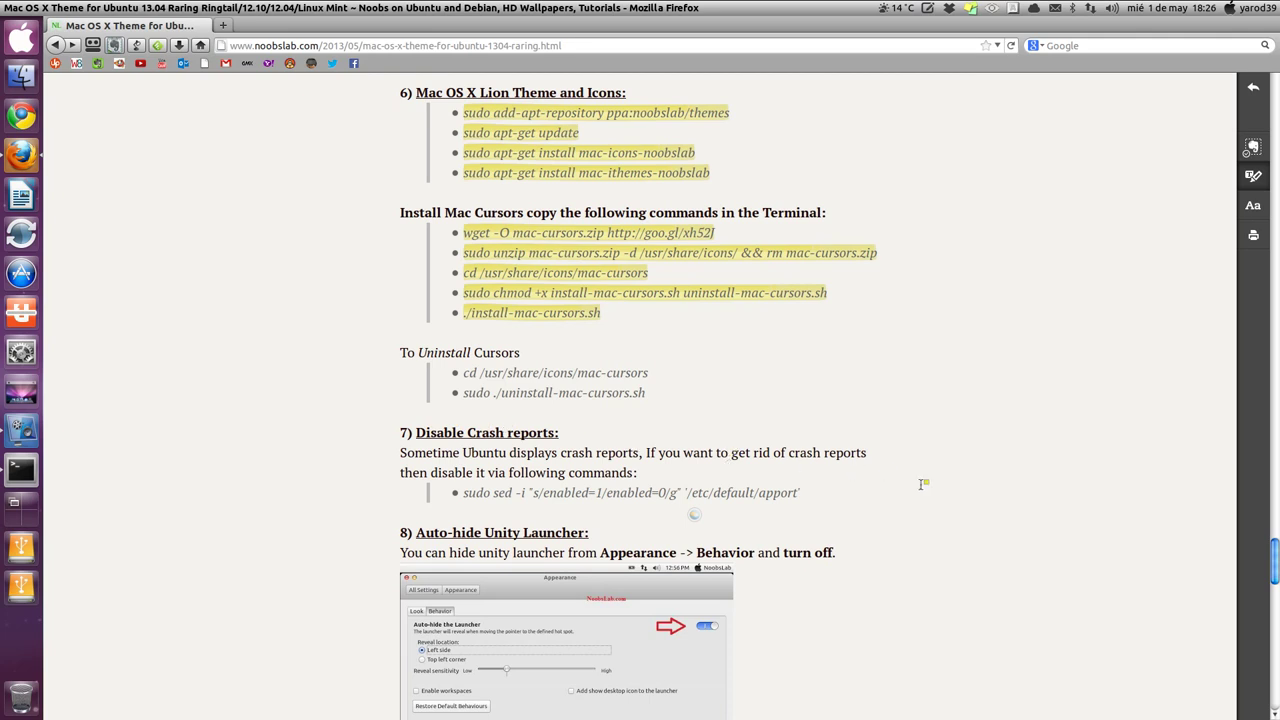
left_click(829, 492)
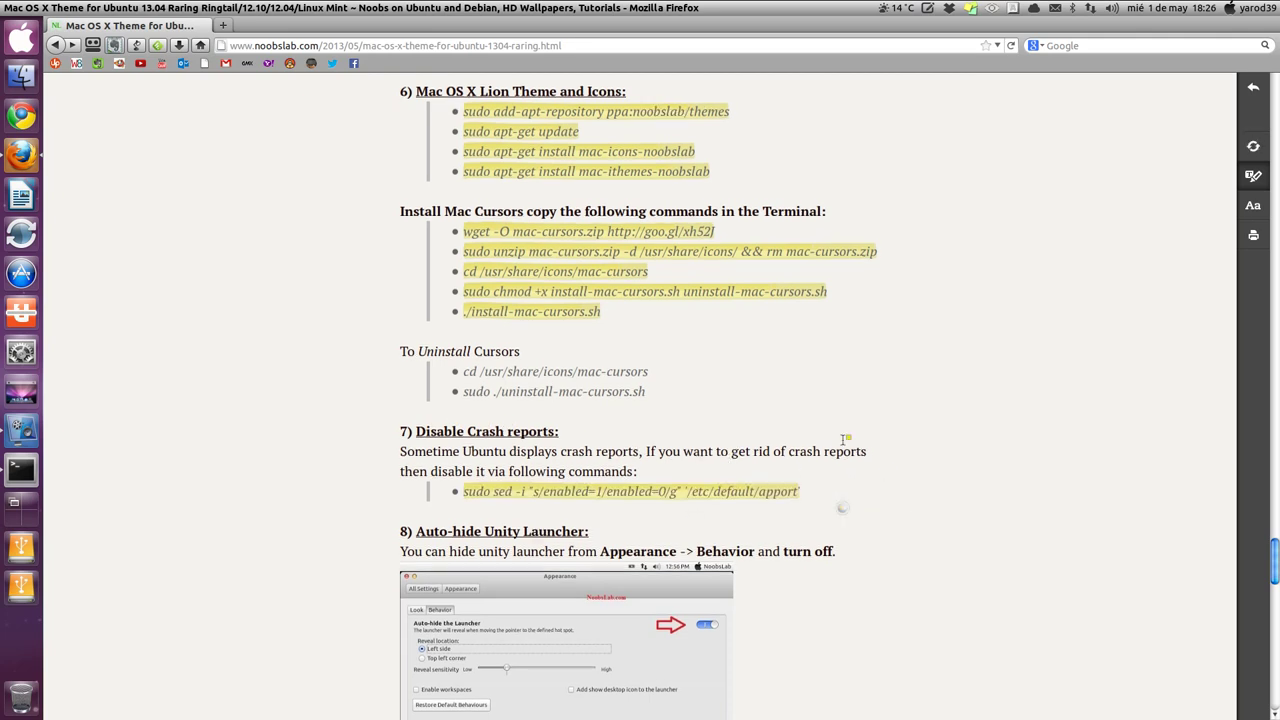
Read the article's sections on auto-hiding the Unity launcher and changing themes and icons with Unity/Gnome Tweak Tool.
scroll(845, 438, "down", 3)
scroll(845, 438, "down", 3)
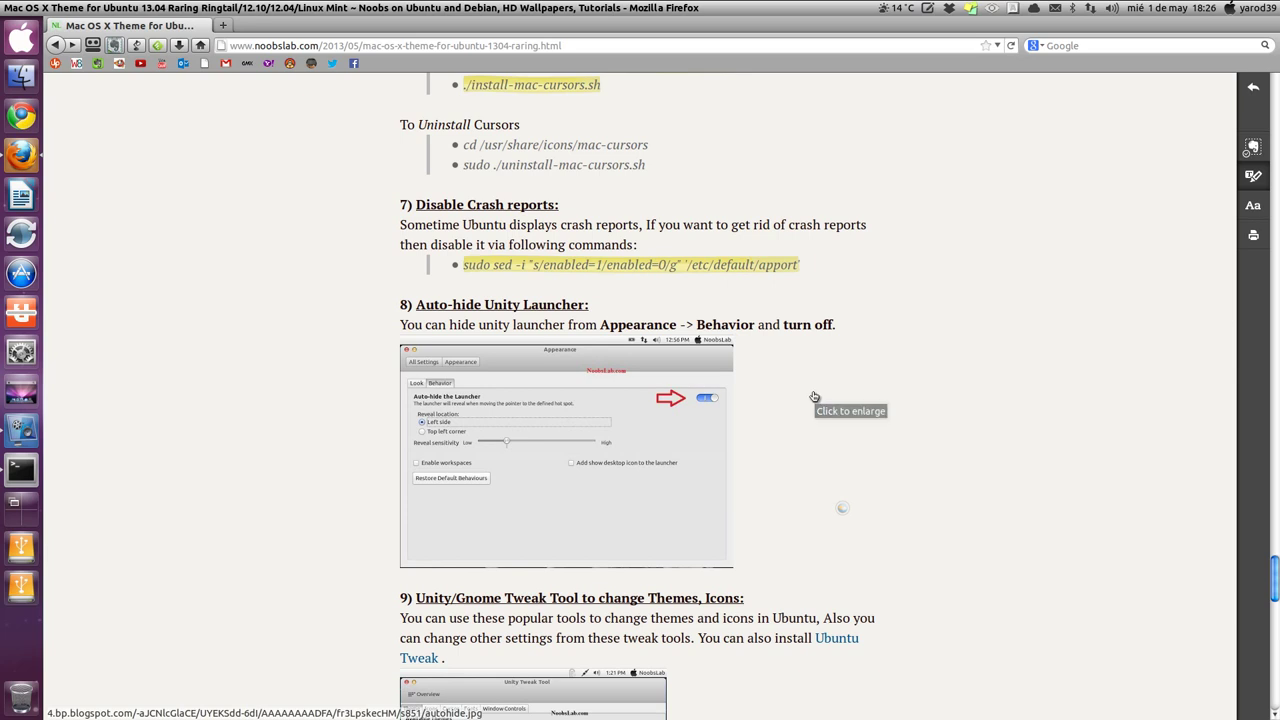
scroll(814, 397, "down", 2)
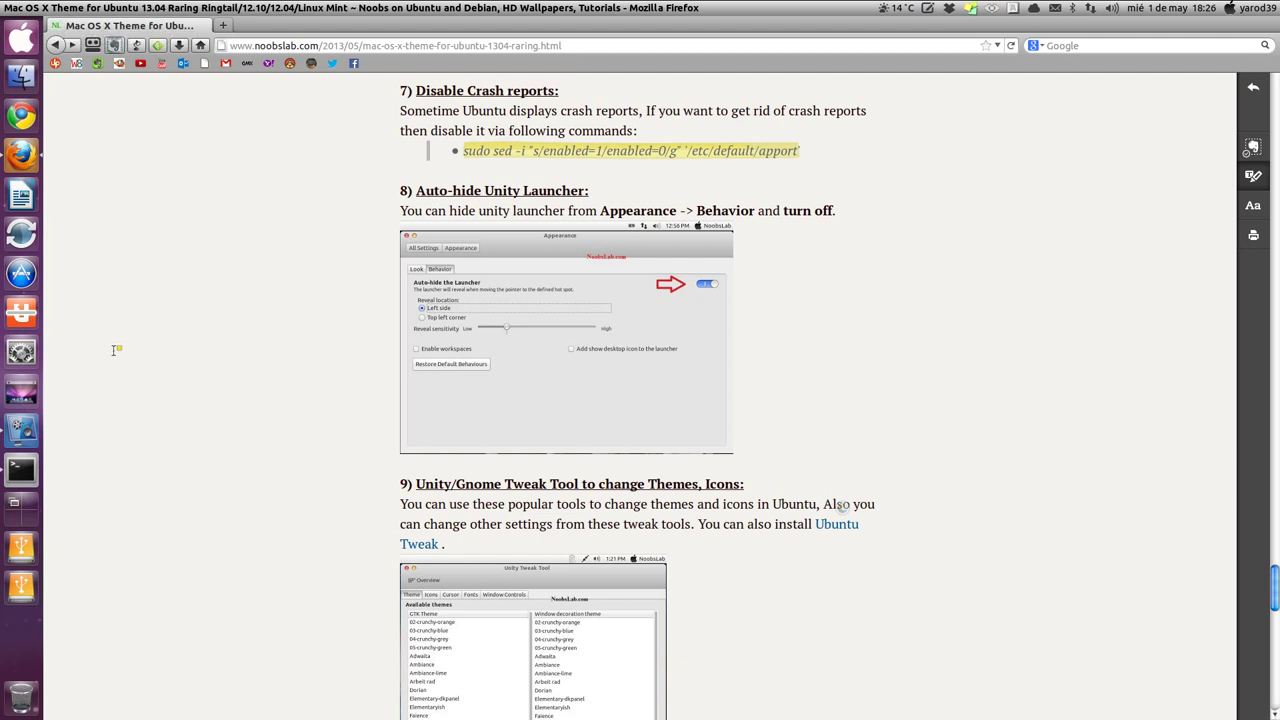
mouse_move(242, 716)
scroll(477, 388, "down", 3)
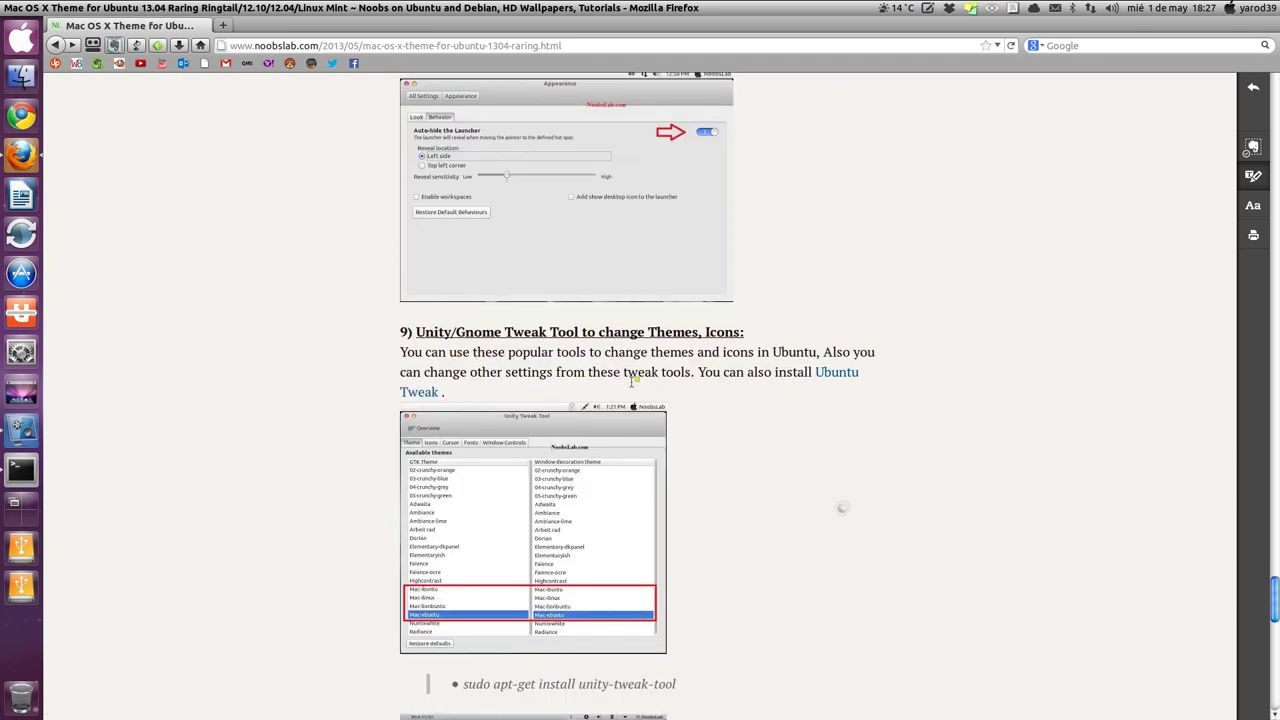
Highlight the unity-tweak-tool and gnome-tweak-tool installation commands in section 9 of the article.
scroll(643, 383, "down", 4)
double_click(688, 494)
triple_click(690, 494)
scroll(700, 490, "down", 7)
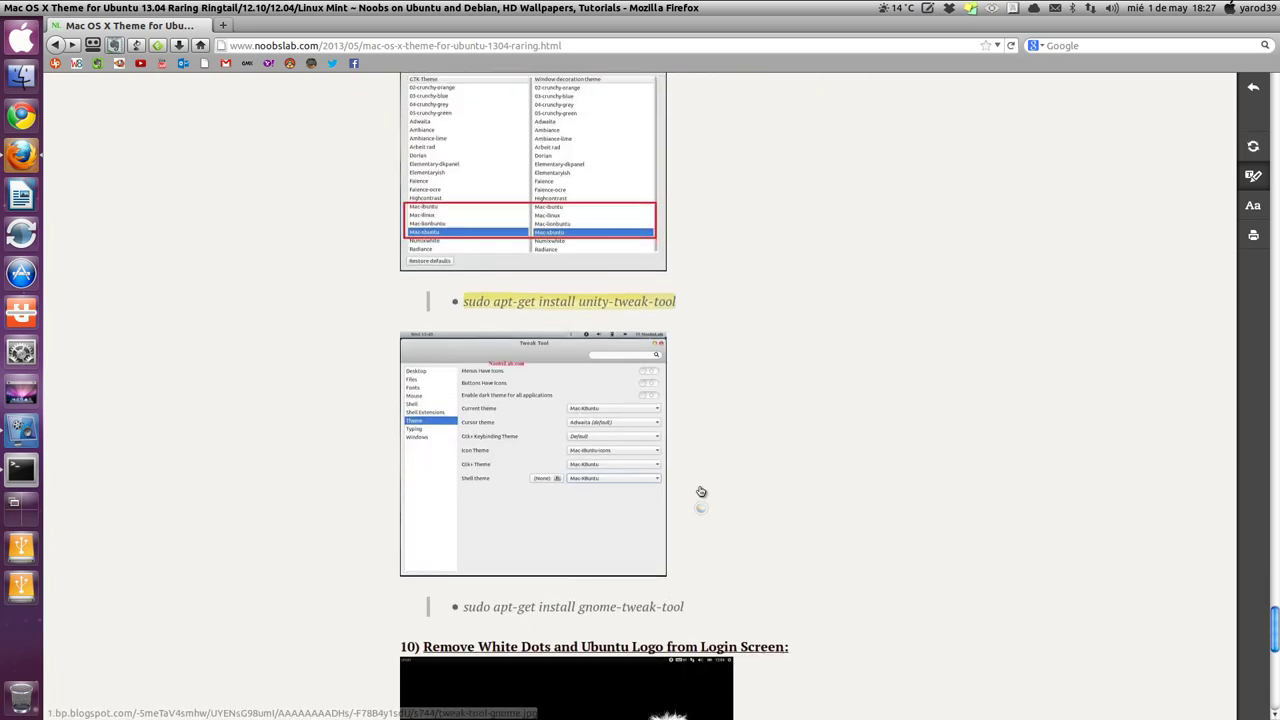
triple_click(714, 457)
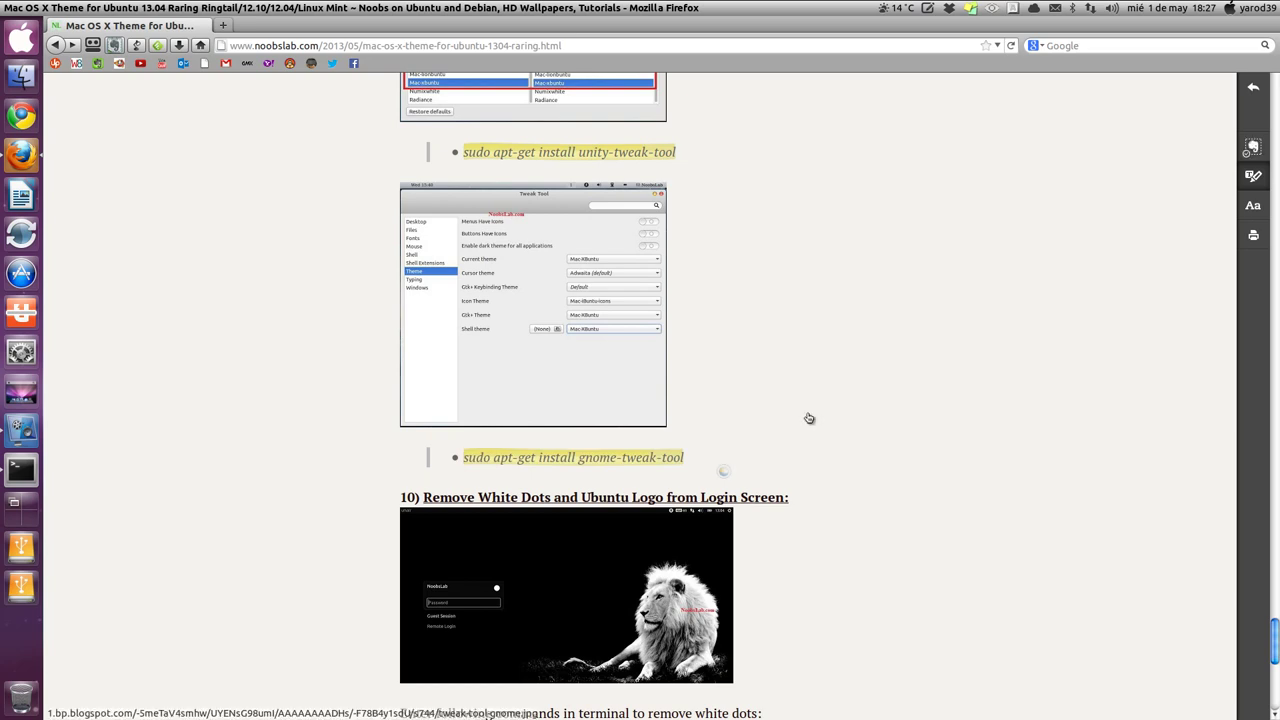
Copy the first white-dots removal command from section 10, sudo xhost +SI:localuser:lightdm, and run it in the terminal.
scroll(810, 418, "down", 2)
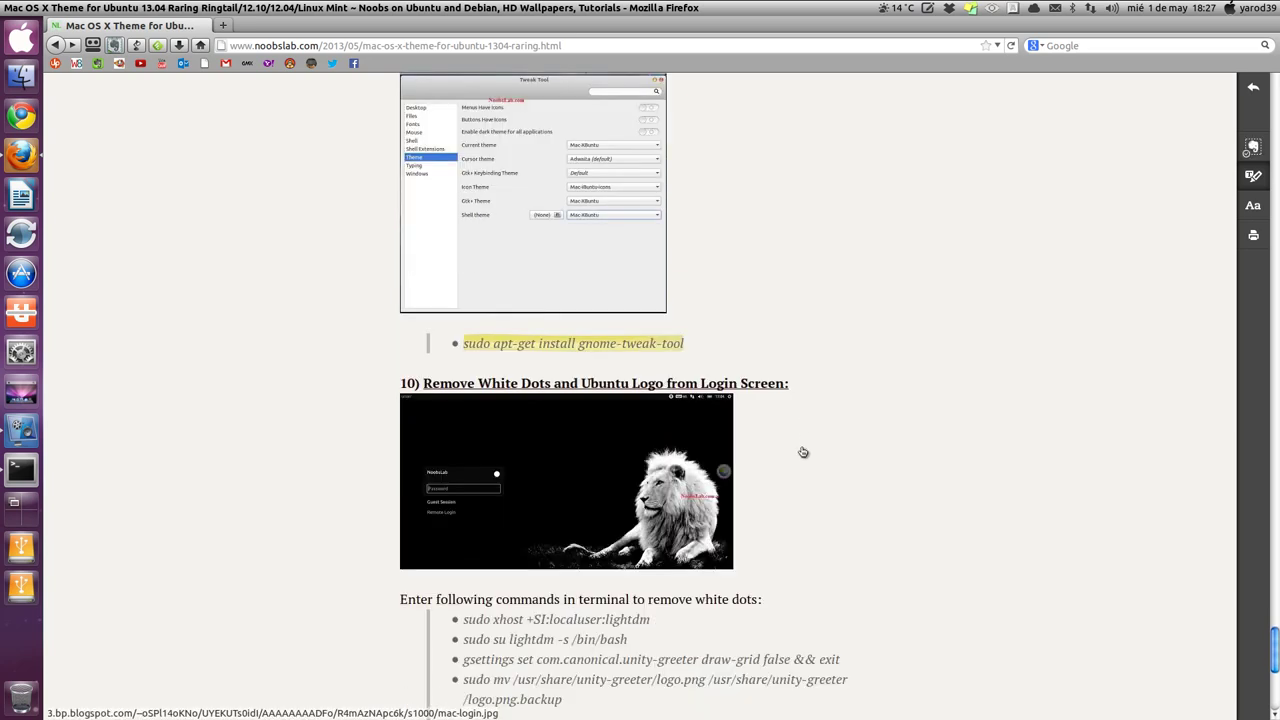
scroll(800, 455, "down", 2)
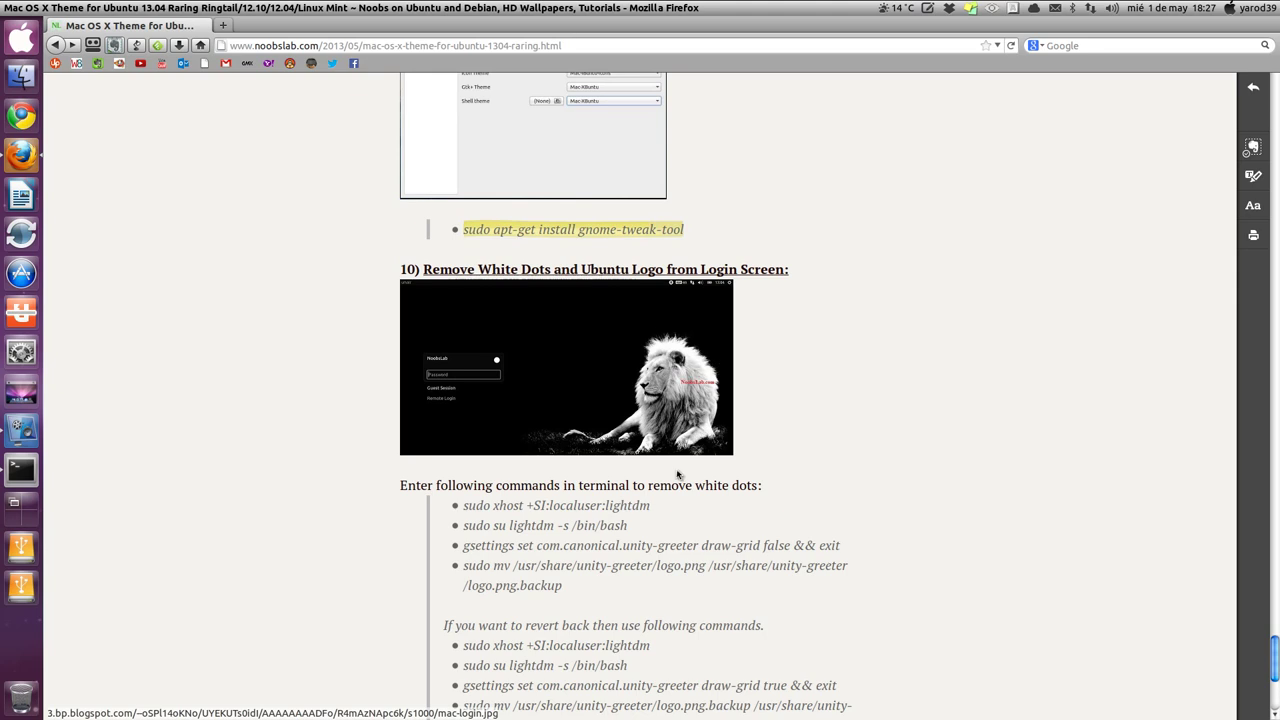
triple_click(662, 507)
right_click(677, 512)
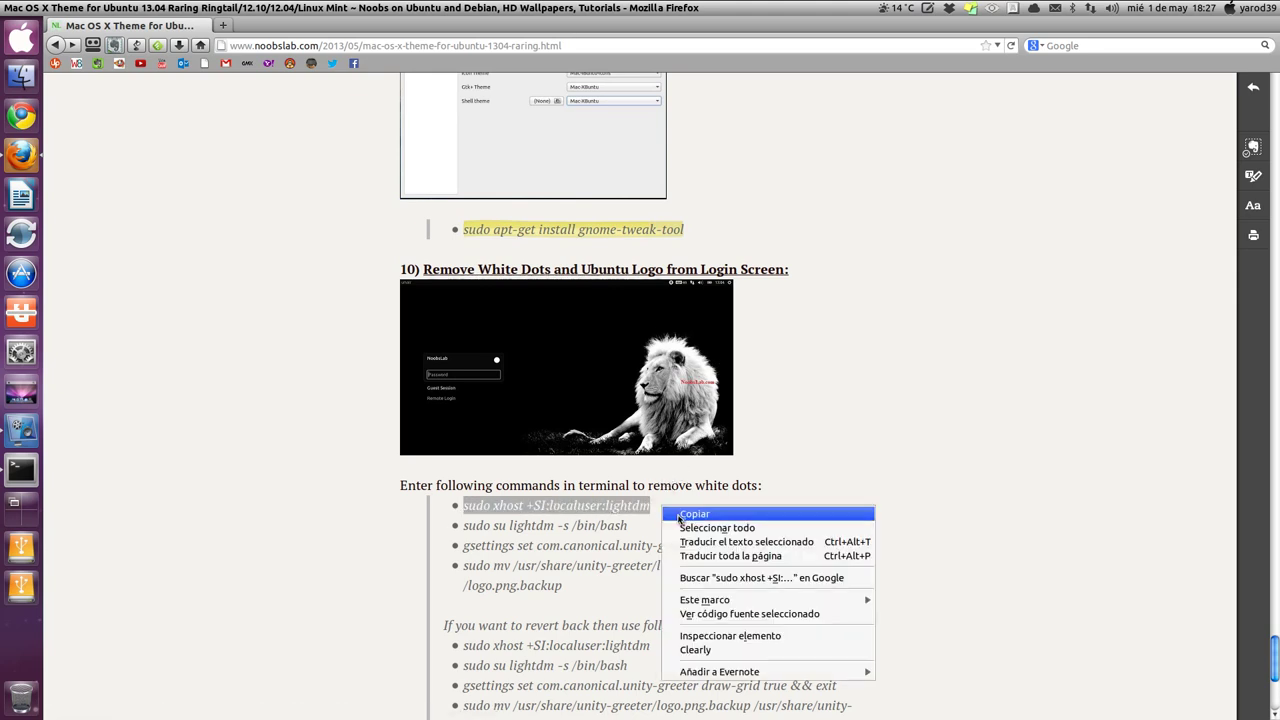
left_click(690, 514)
left_click(21, 470)
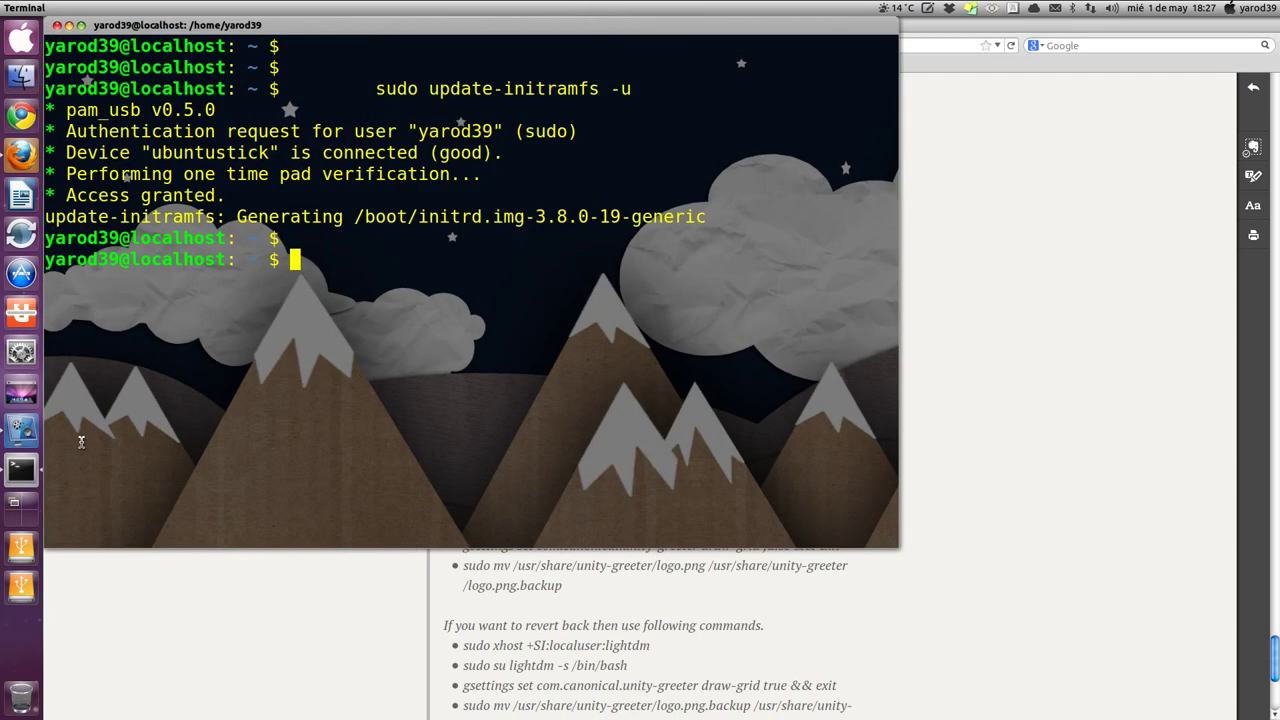
right_click(303, 259)
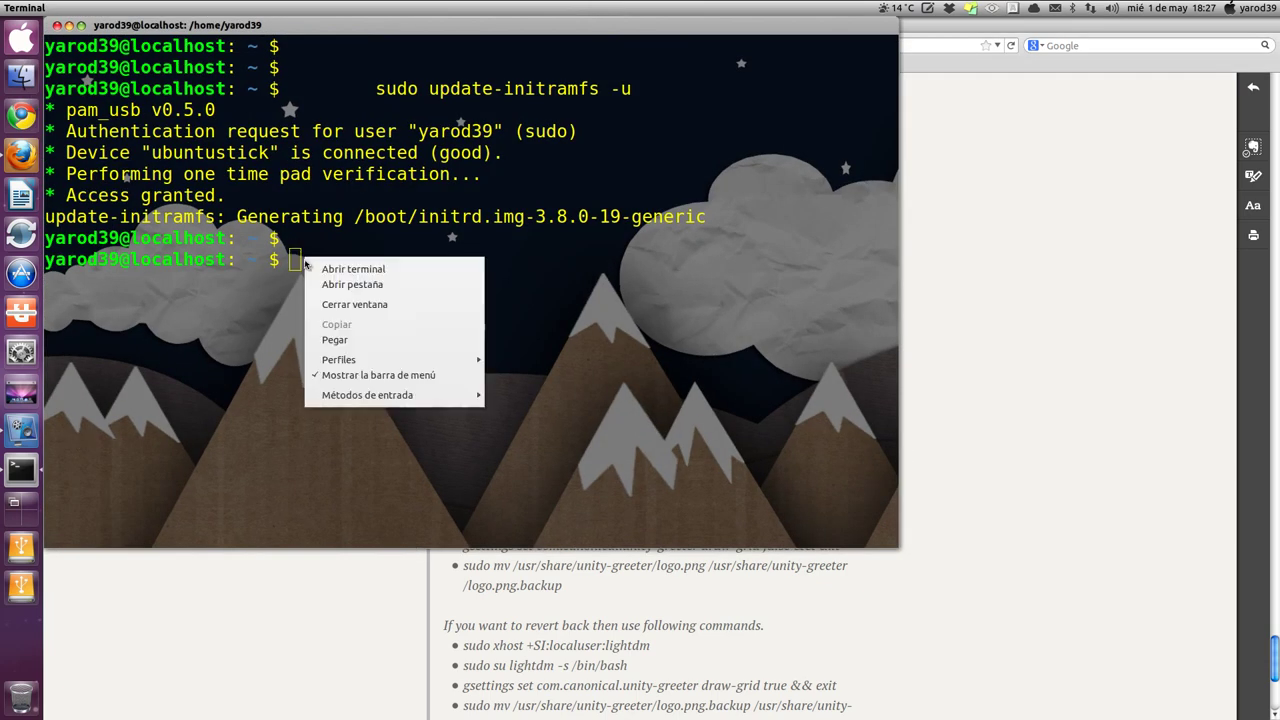
left_click(350, 342)
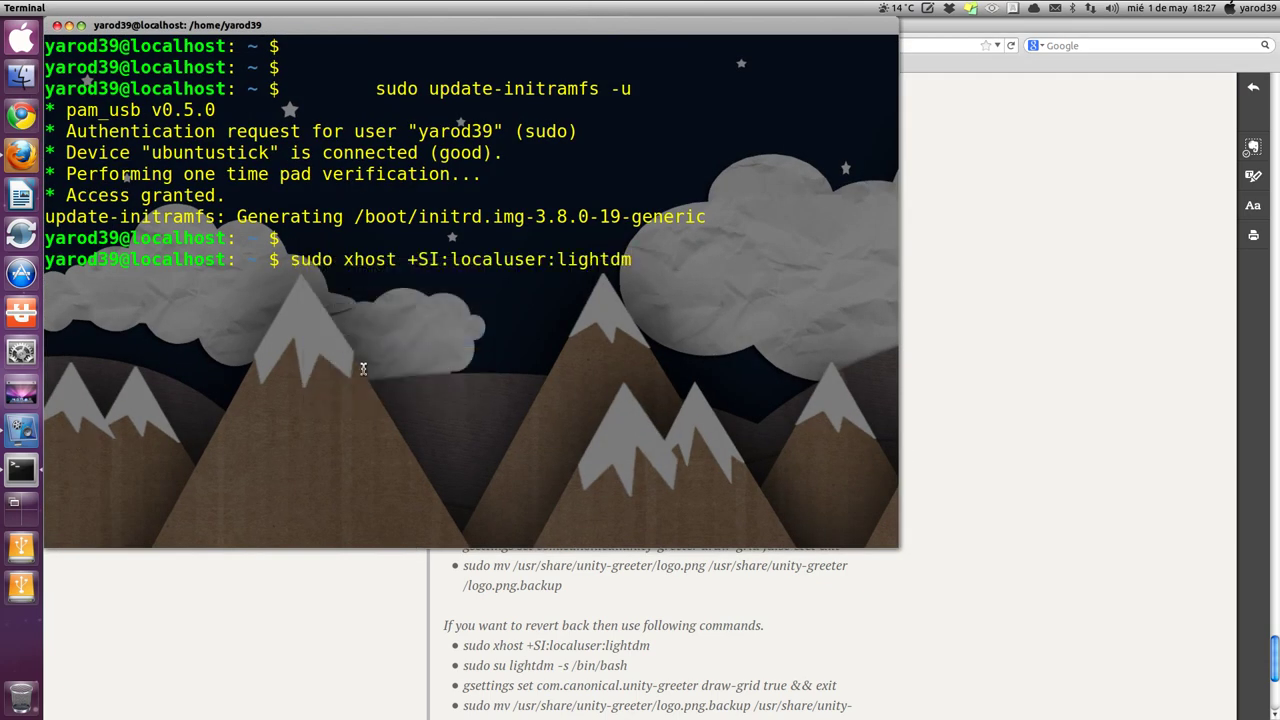
key("Return")
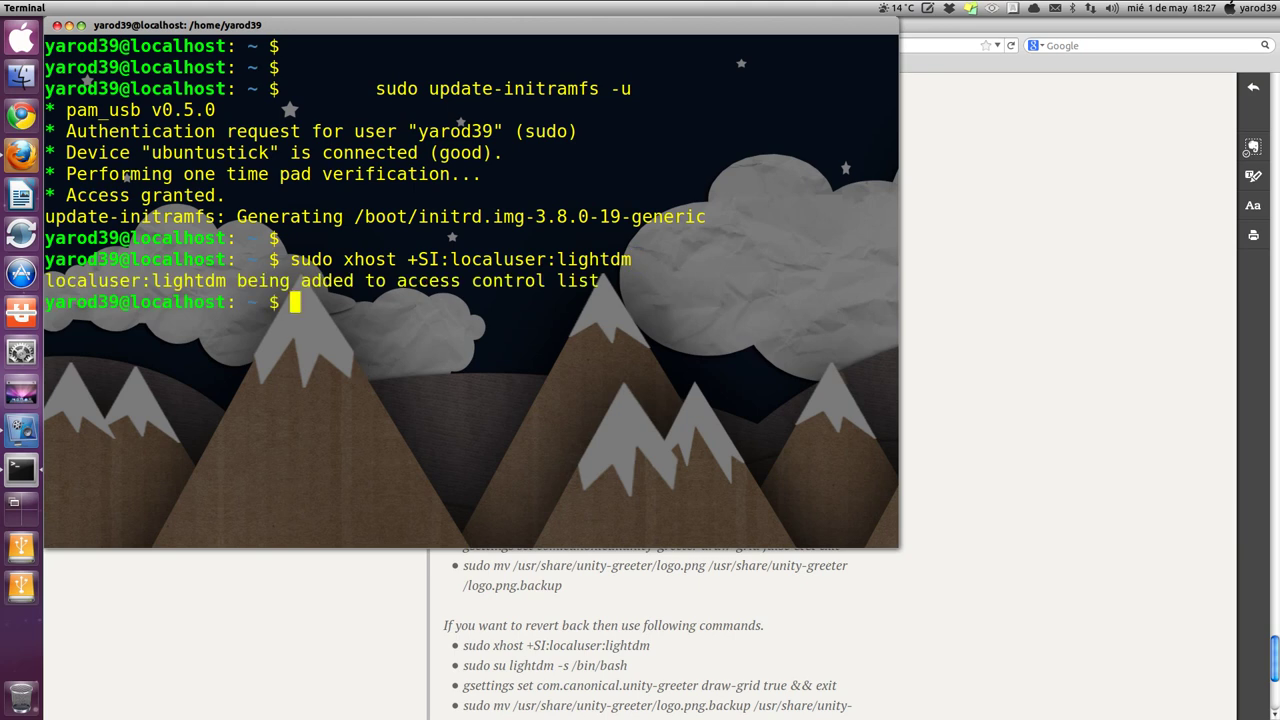
Copy the article's second command, sudo su lightdm -s /bin/bash, and run it in the terminal.
left_click(378, 578)
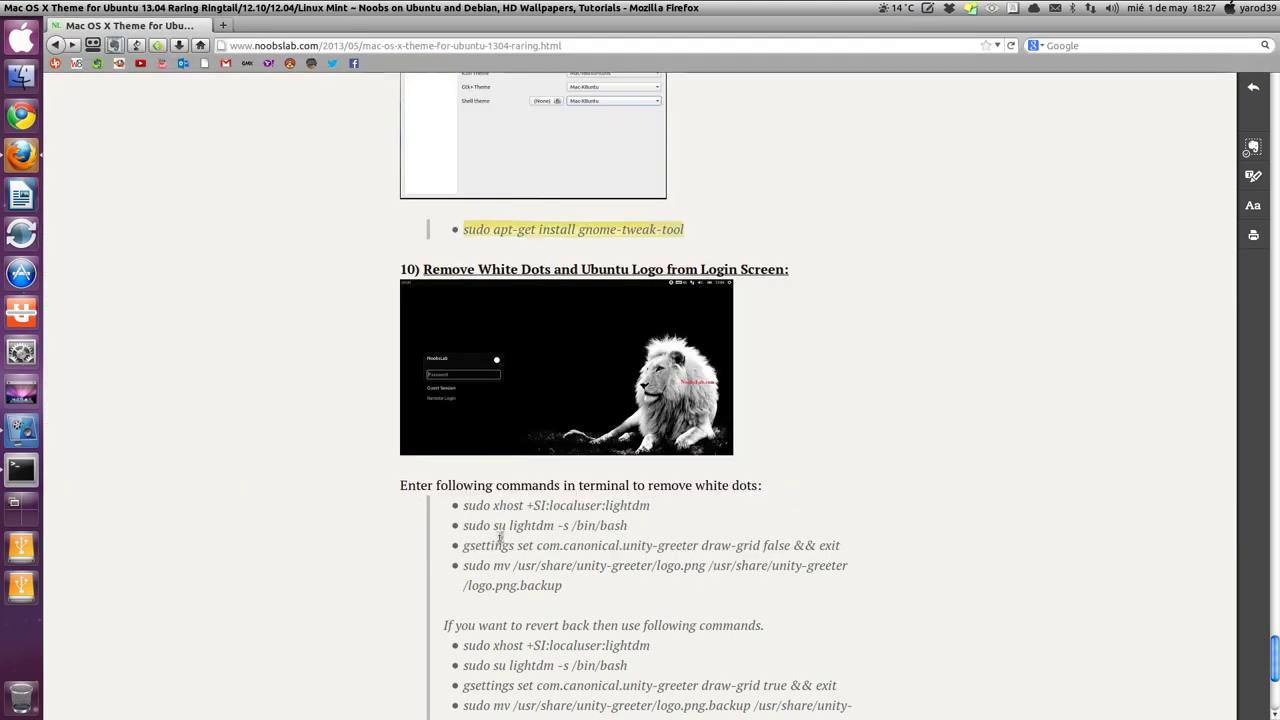
triple_click(522, 527)
right_click(527, 528)
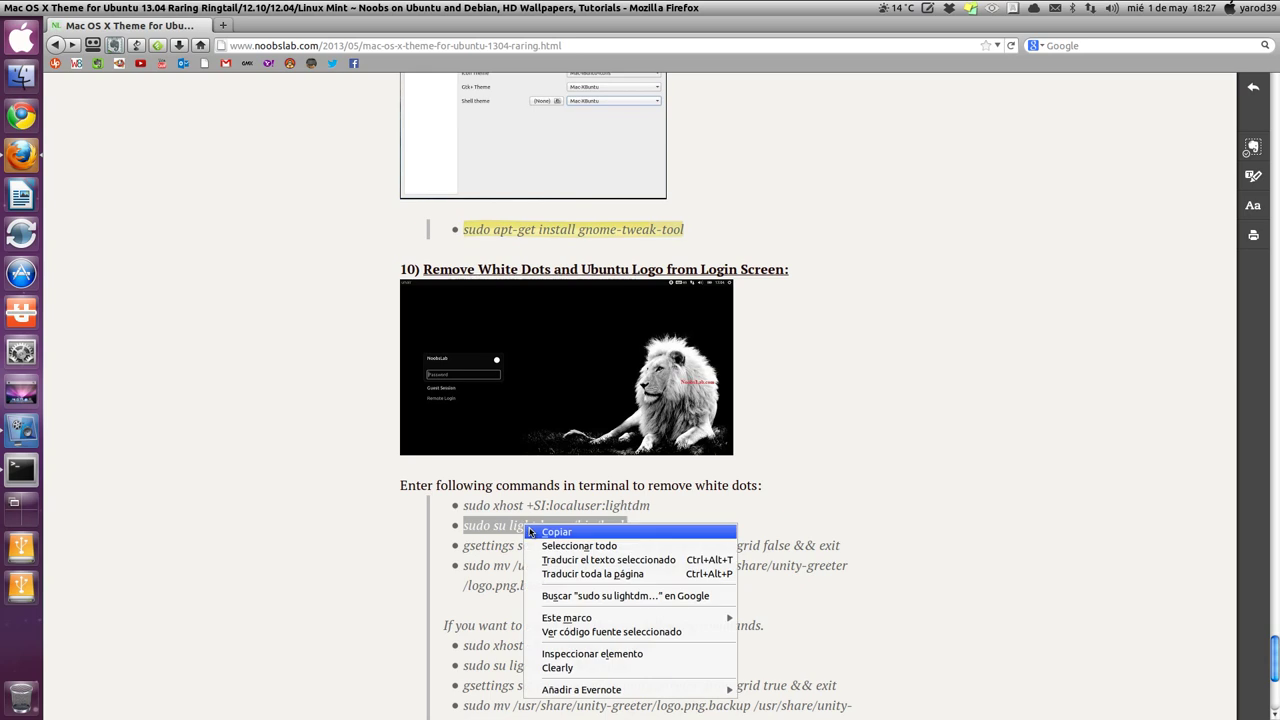
left_click(545, 532)
left_click(22, 472)
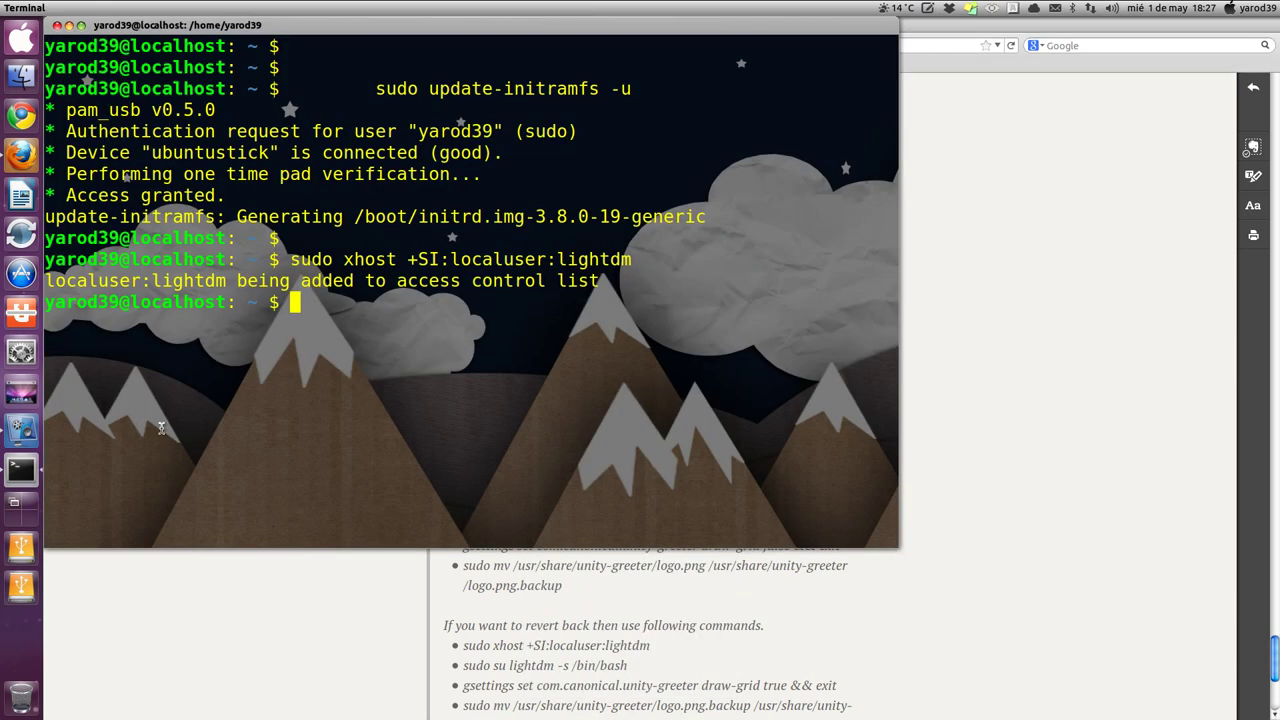
right_click(336, 306)
left_click(364, 387)
key("Return")
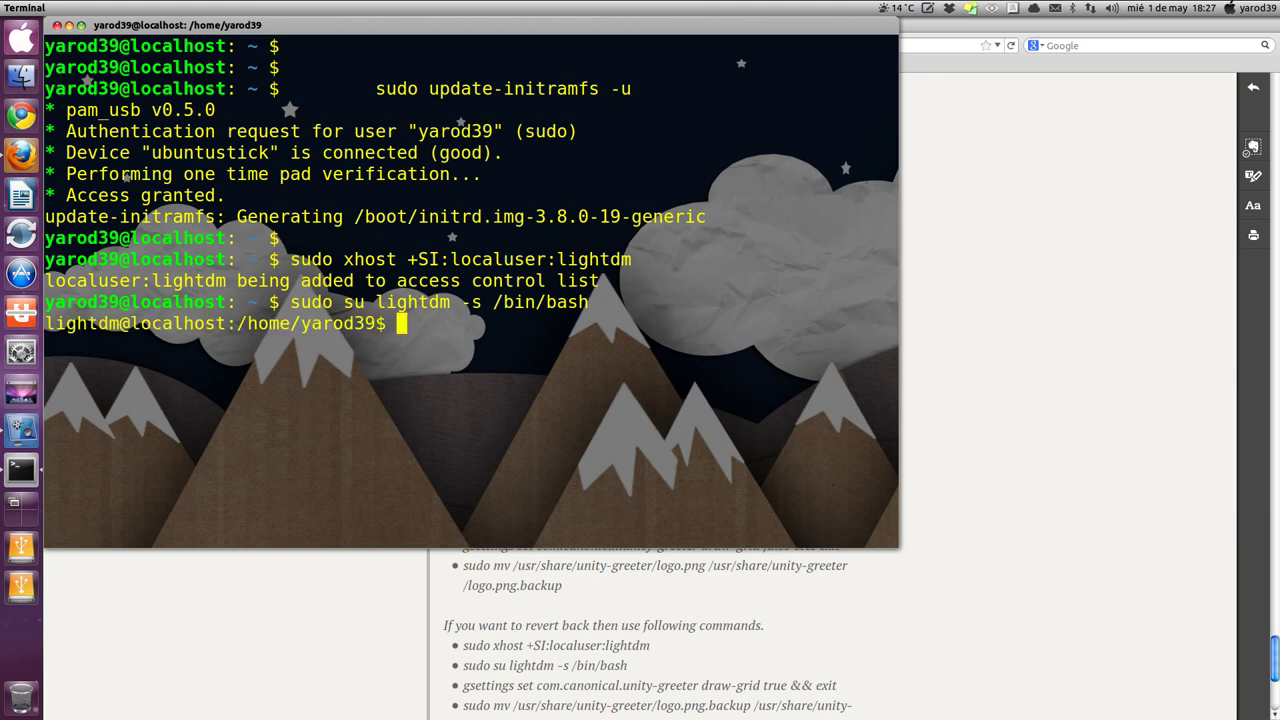
Copy gsettings set com.canonical.unity-greeter draw-grid false && exit from the article and run it in the lightdm shell.
left_click(321, 579)
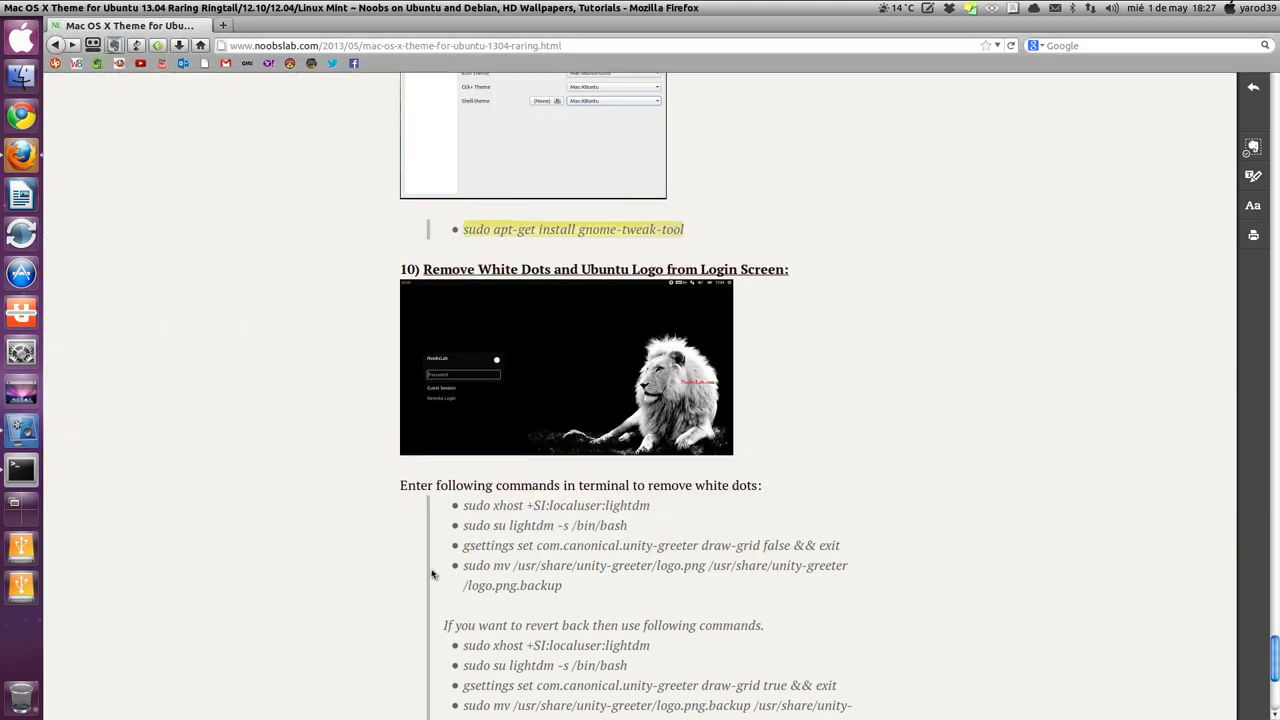
triple_click(489, 545)
right_click(489, 545)
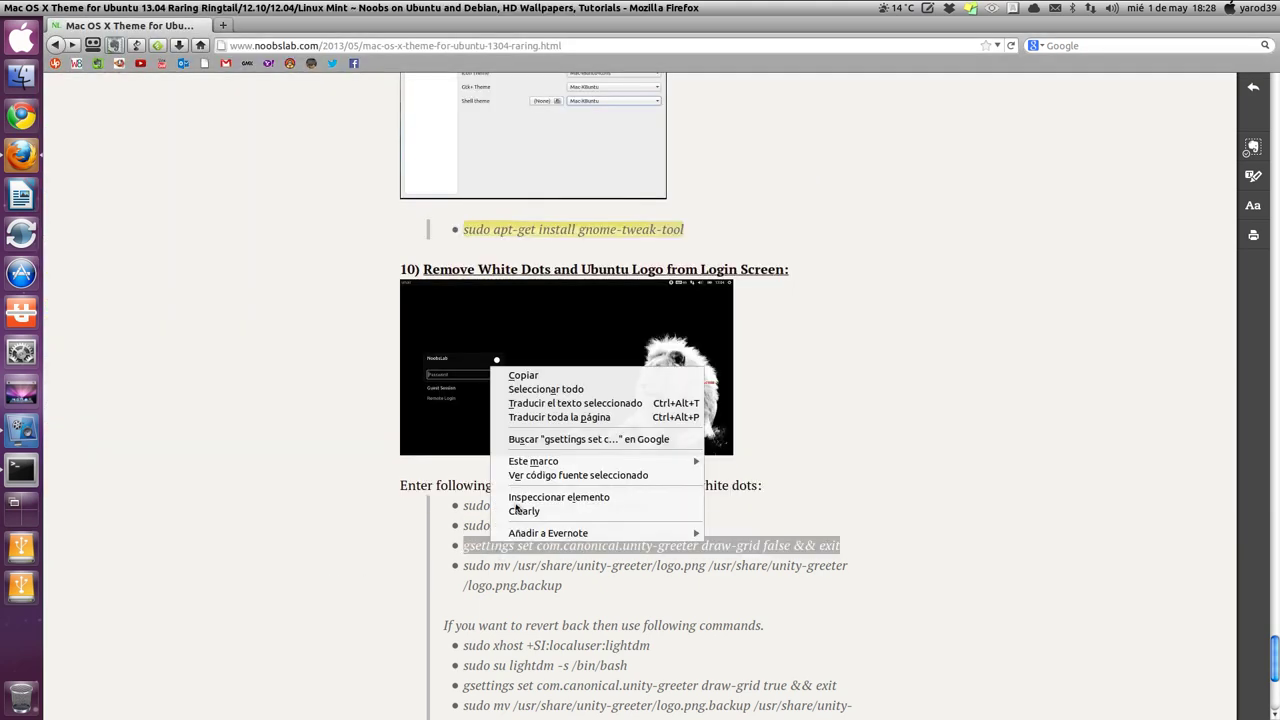
left_click(528, 369)
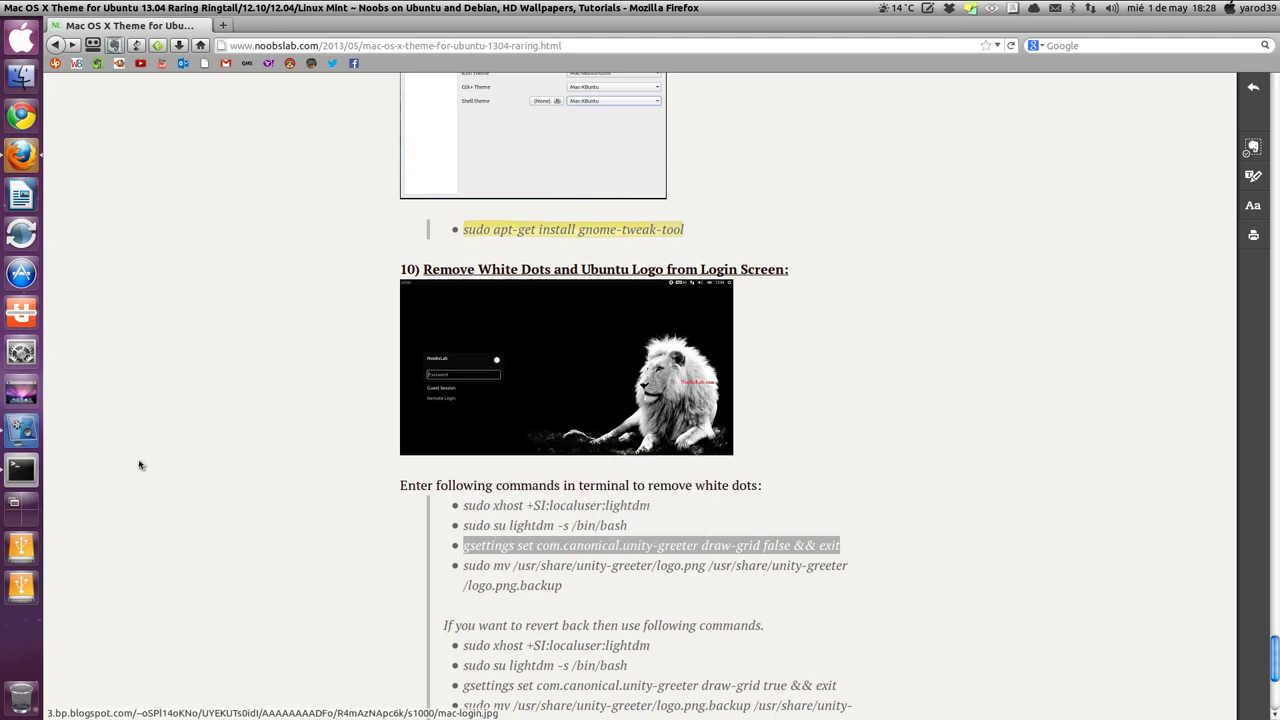
left_click(21, 469)
right_click(437, 322)
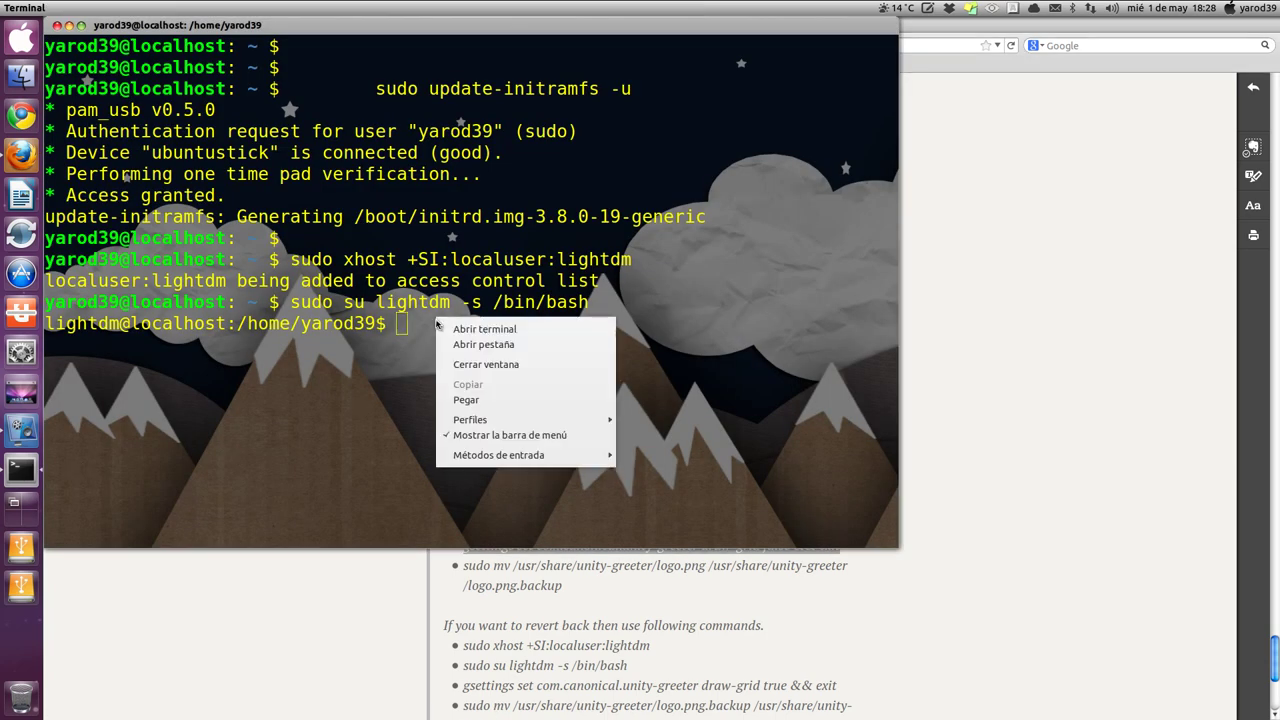
left_click(466, 399)
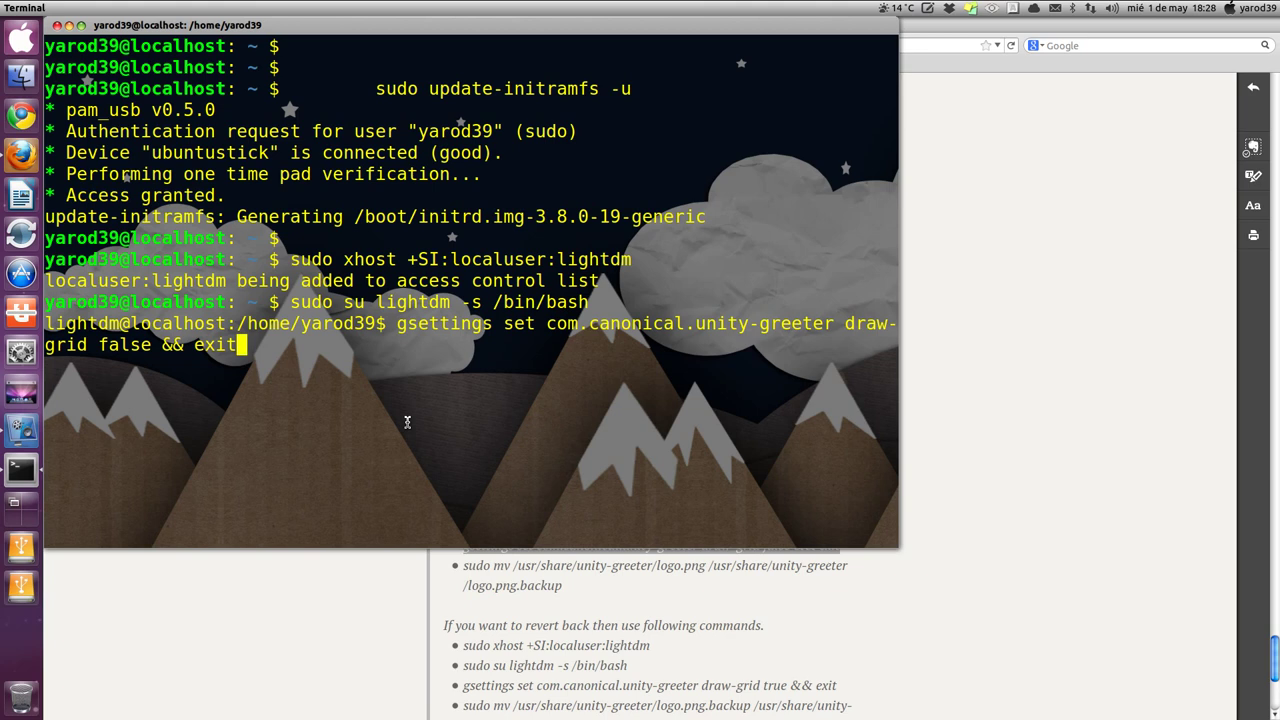
key("Return")
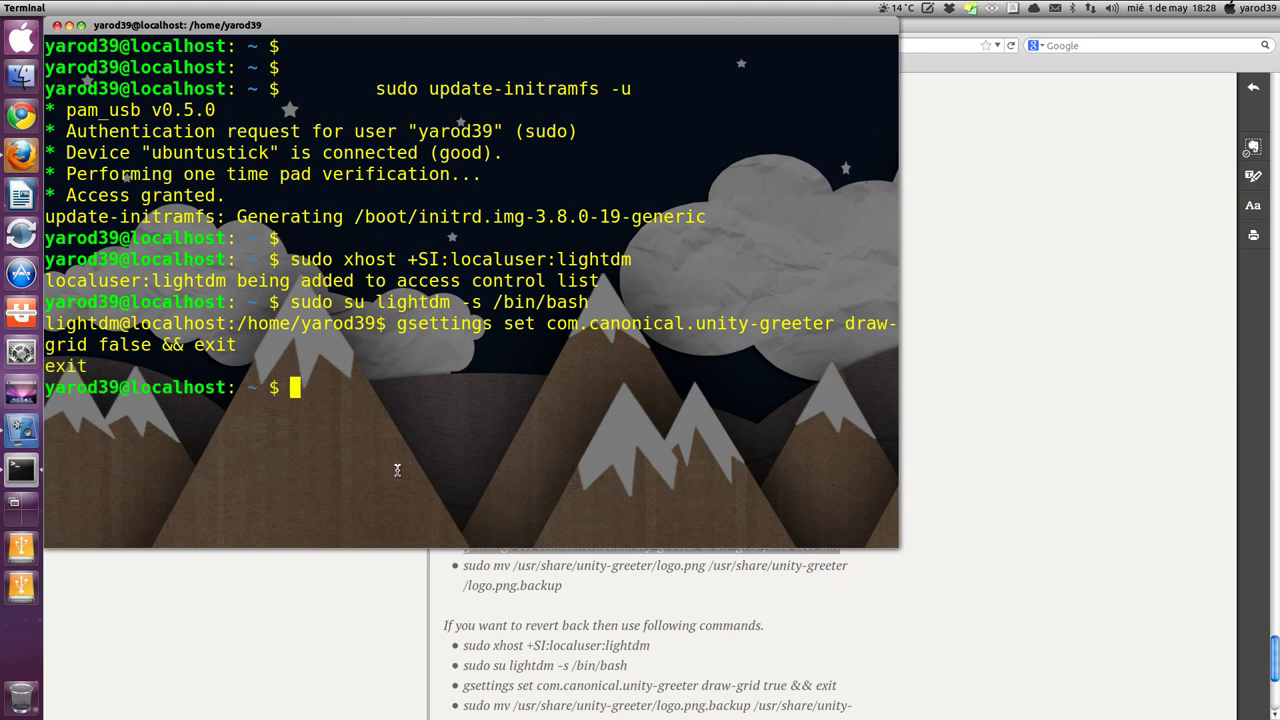
Try to rename /usr/share/unity-greeter/logo.png to logo.png.backup in the terminal with the sudo mv command copied from the article.
left_click(345, 612)
double_click(545, 565)
triple_click(545, 565)
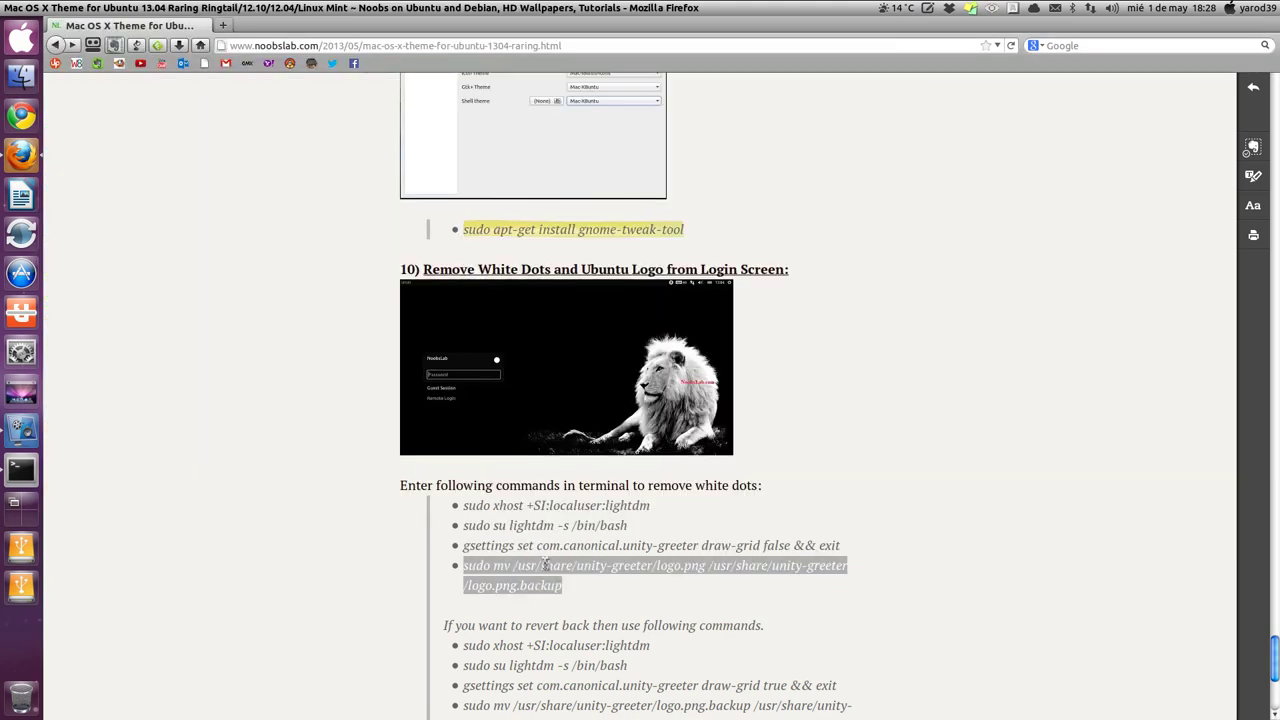
right_click(546, 567)
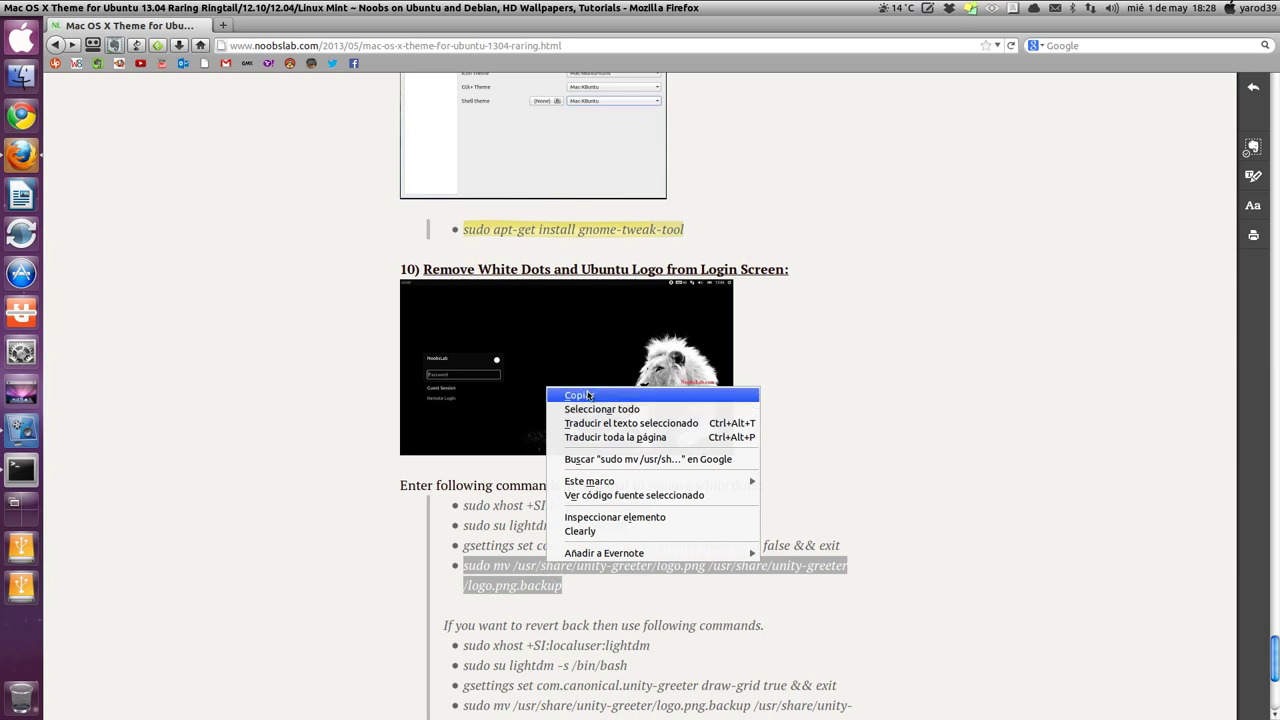
left_click(580, 395)
left_click(20, 467)
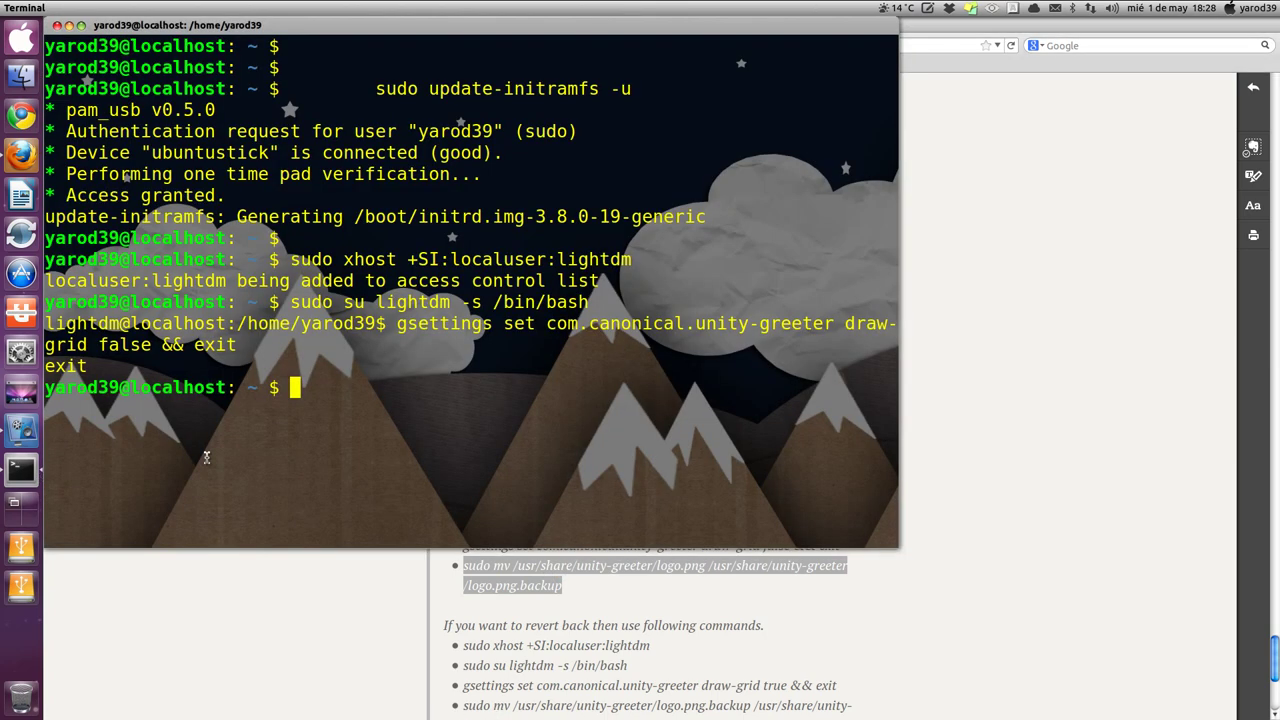
right_click(316, 383)
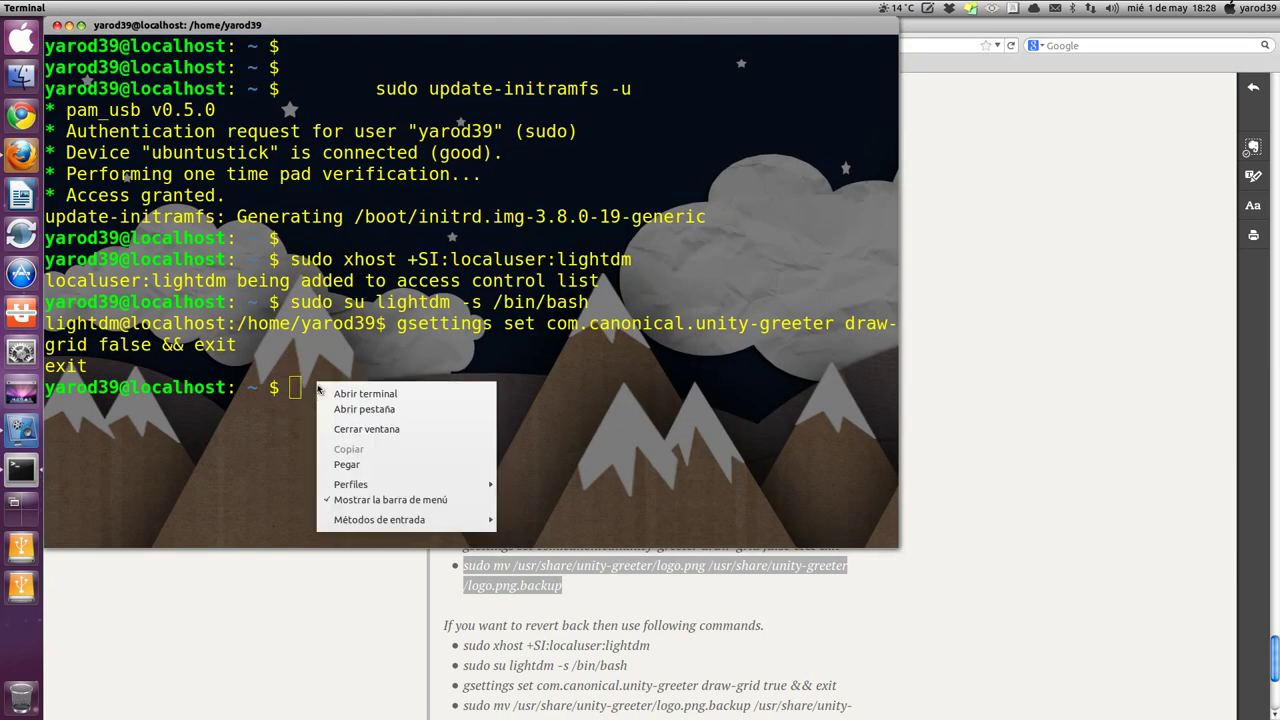
left_click(347, 464)
key("Return")
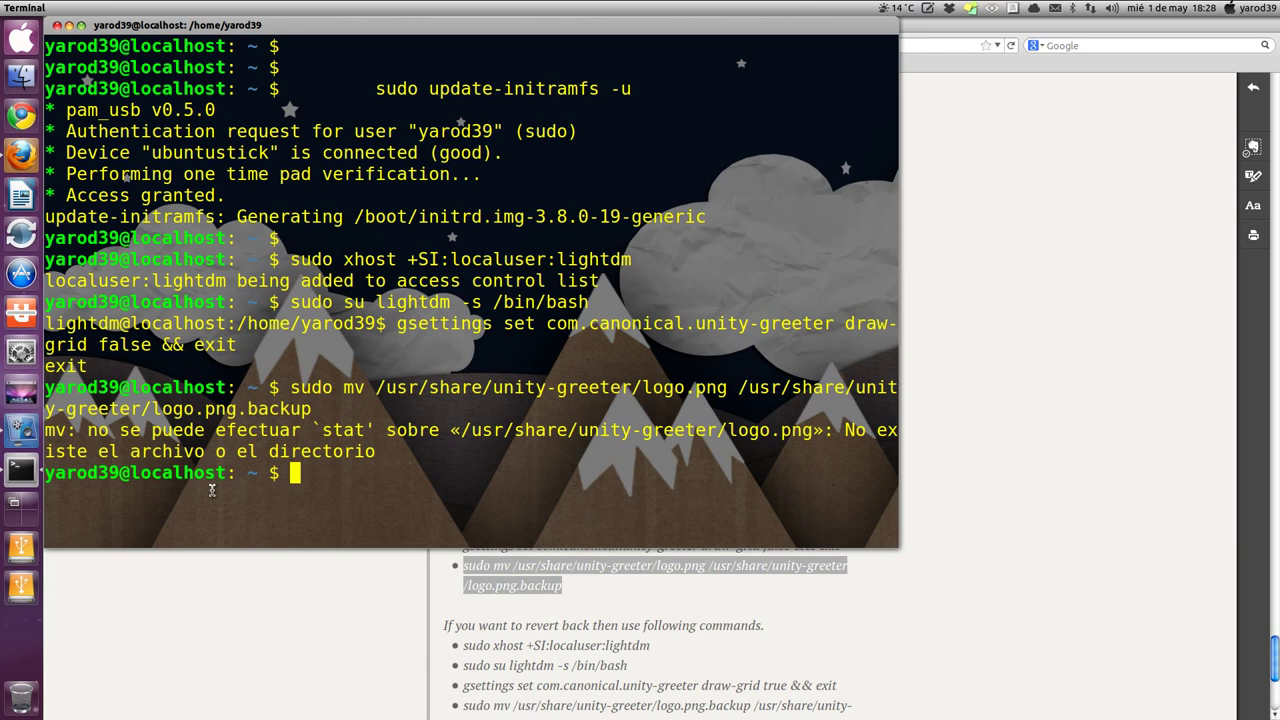
Try the logo.png backup command again from a root shell started with sudo su, and close the terminal.
type("sudo su")
key("Return")
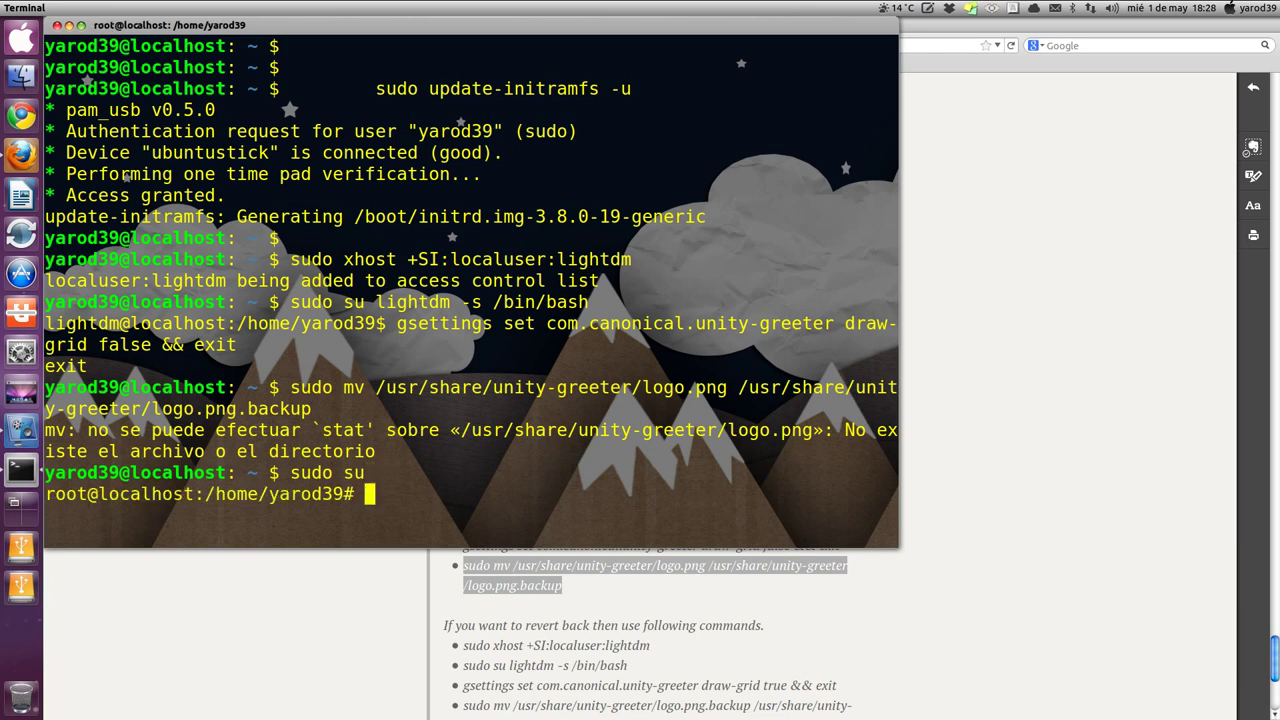
key("ctrl+shift+v")
key("Return")
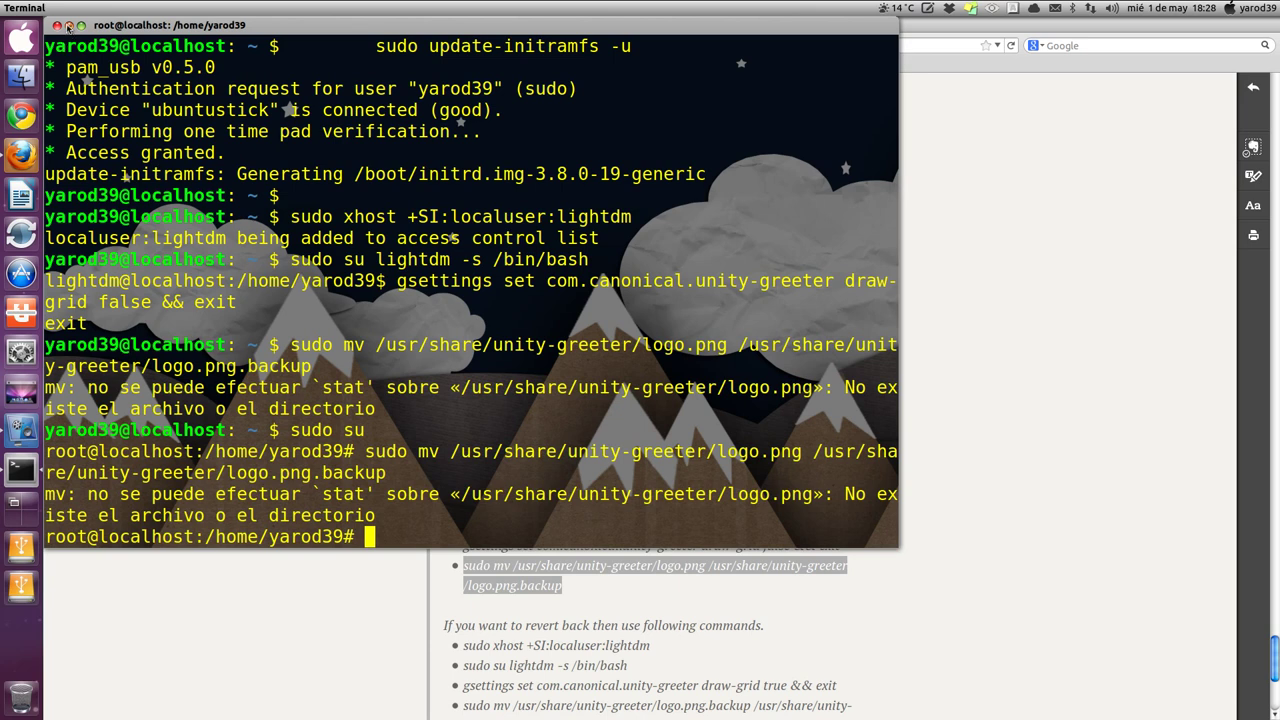
left_click(57, 25)
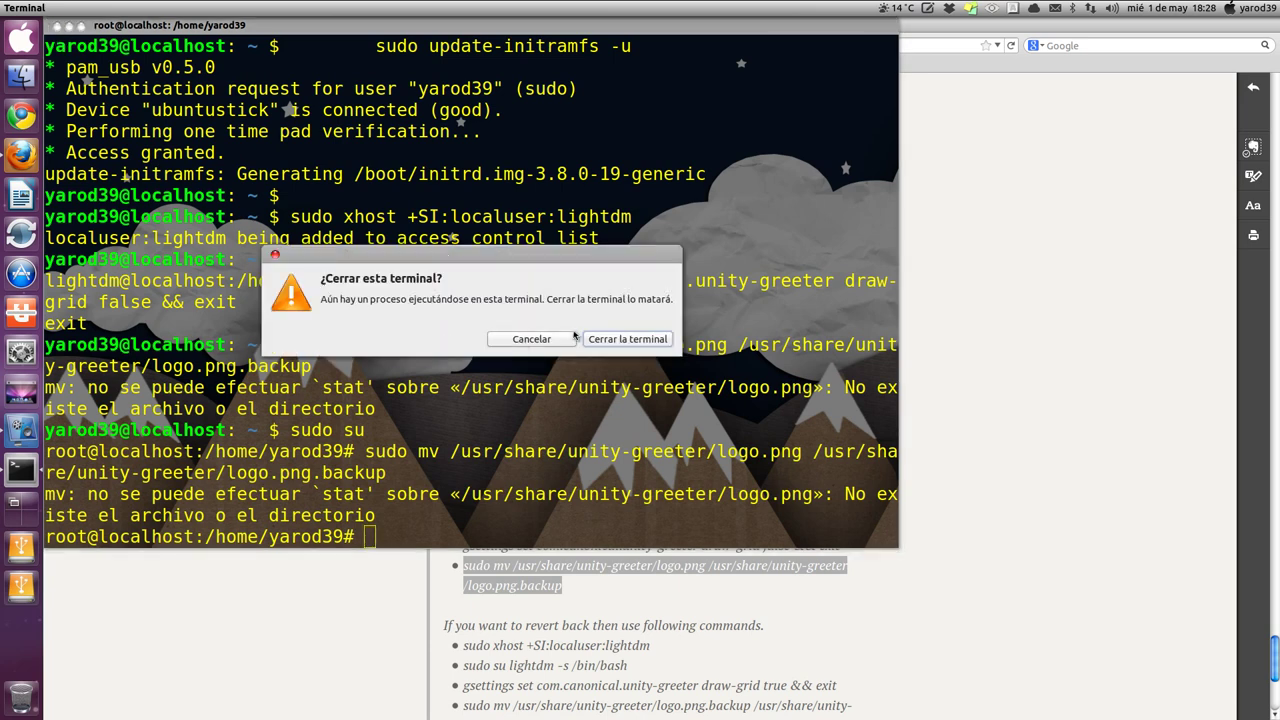
left_click(600, 339)
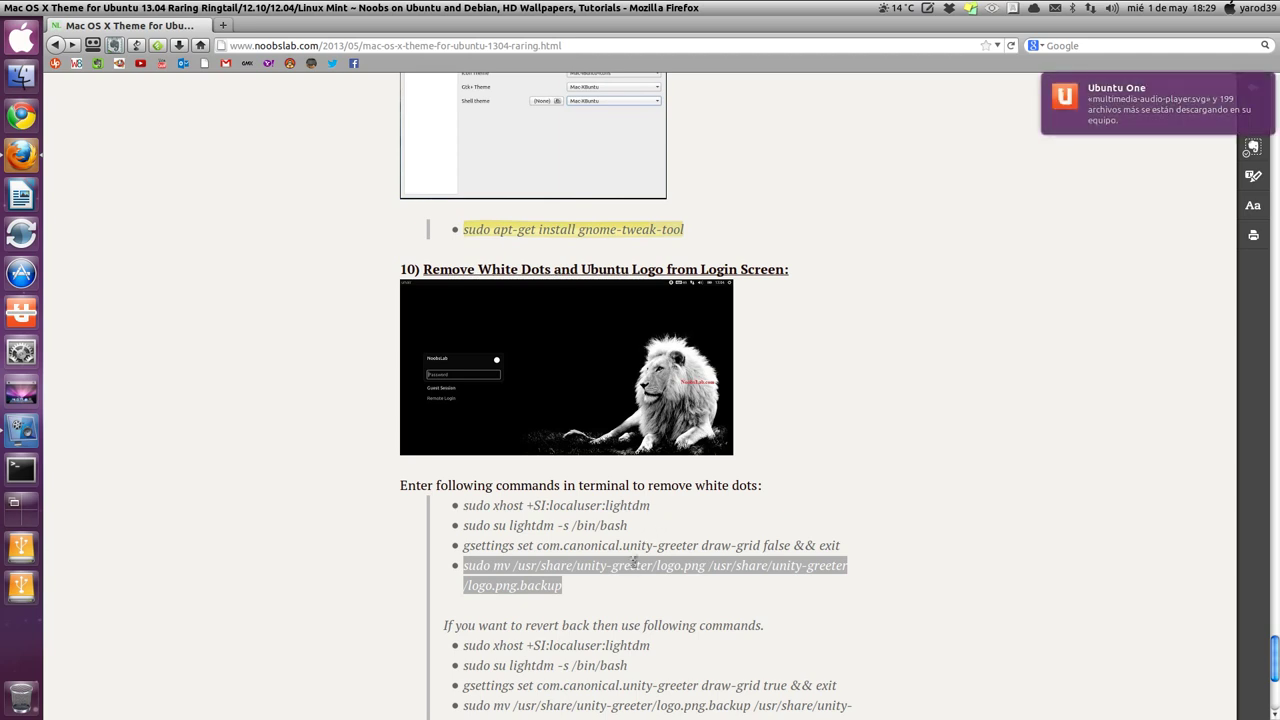
Open a new terminal, start a root shell with sudo su, and change to the /usr directory.
scroll(633, 567, "down", 2)
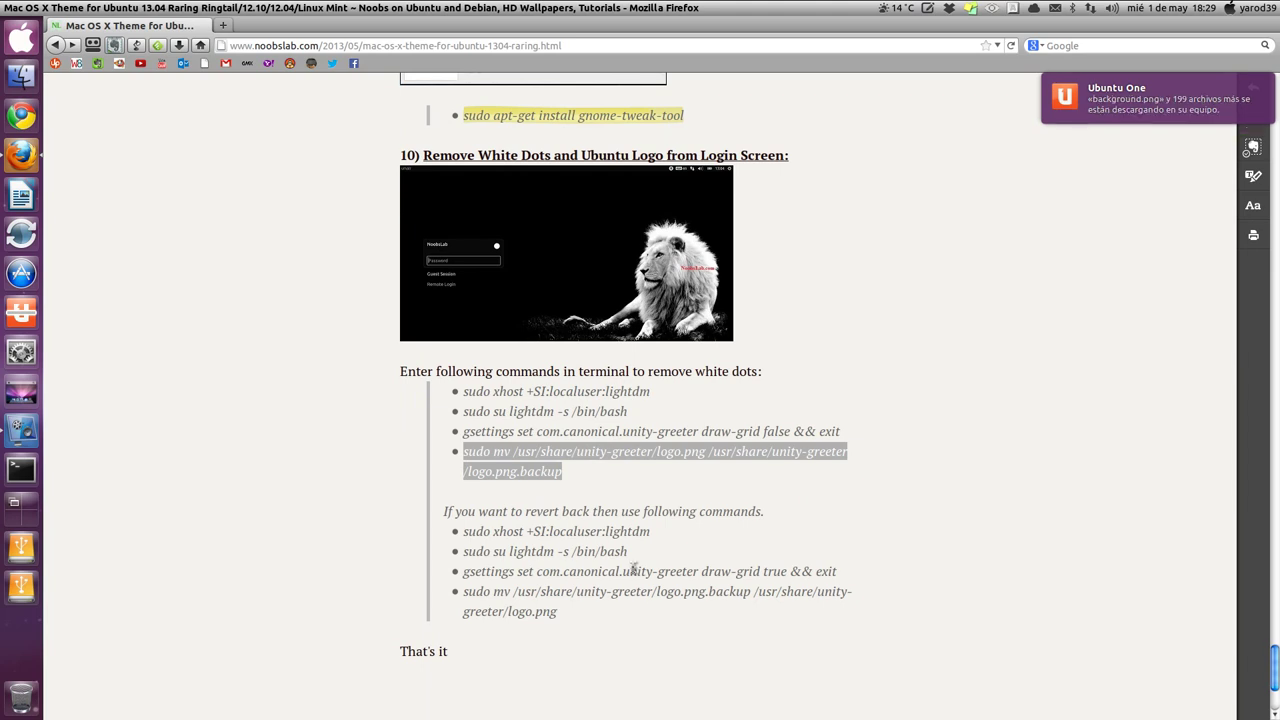
left_click(627, 469)
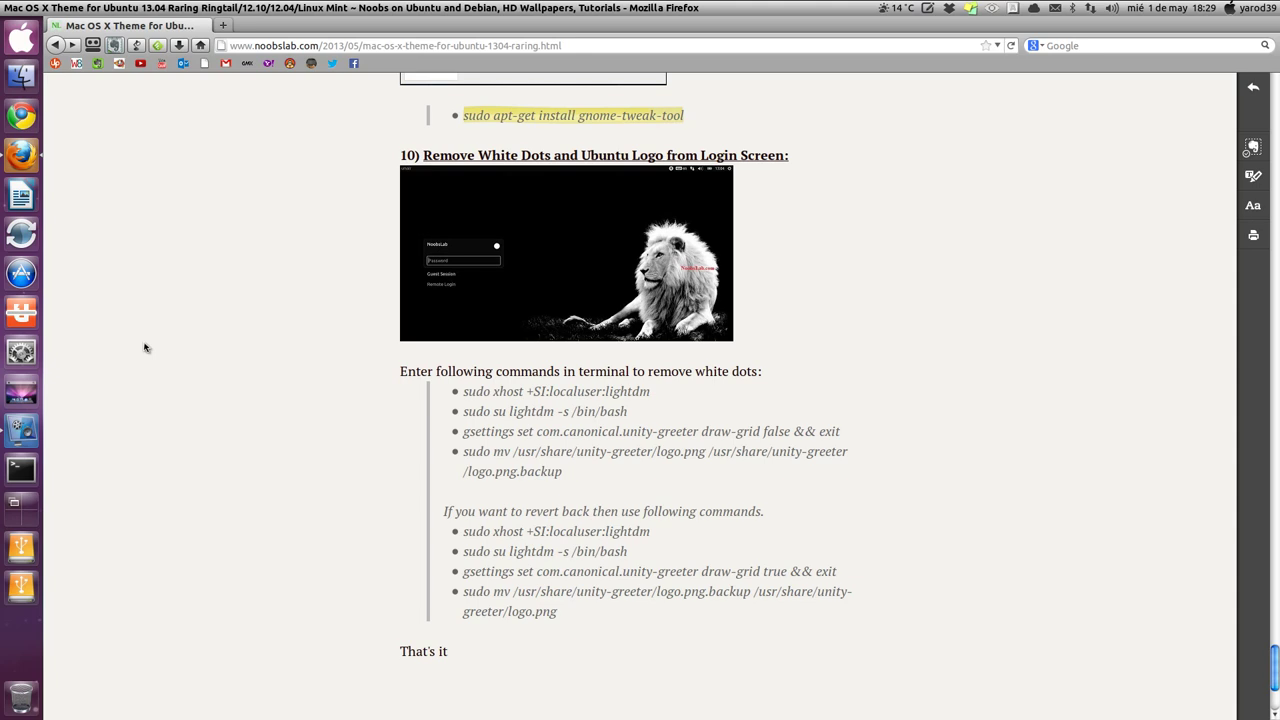
key("ctrl+alt+t")
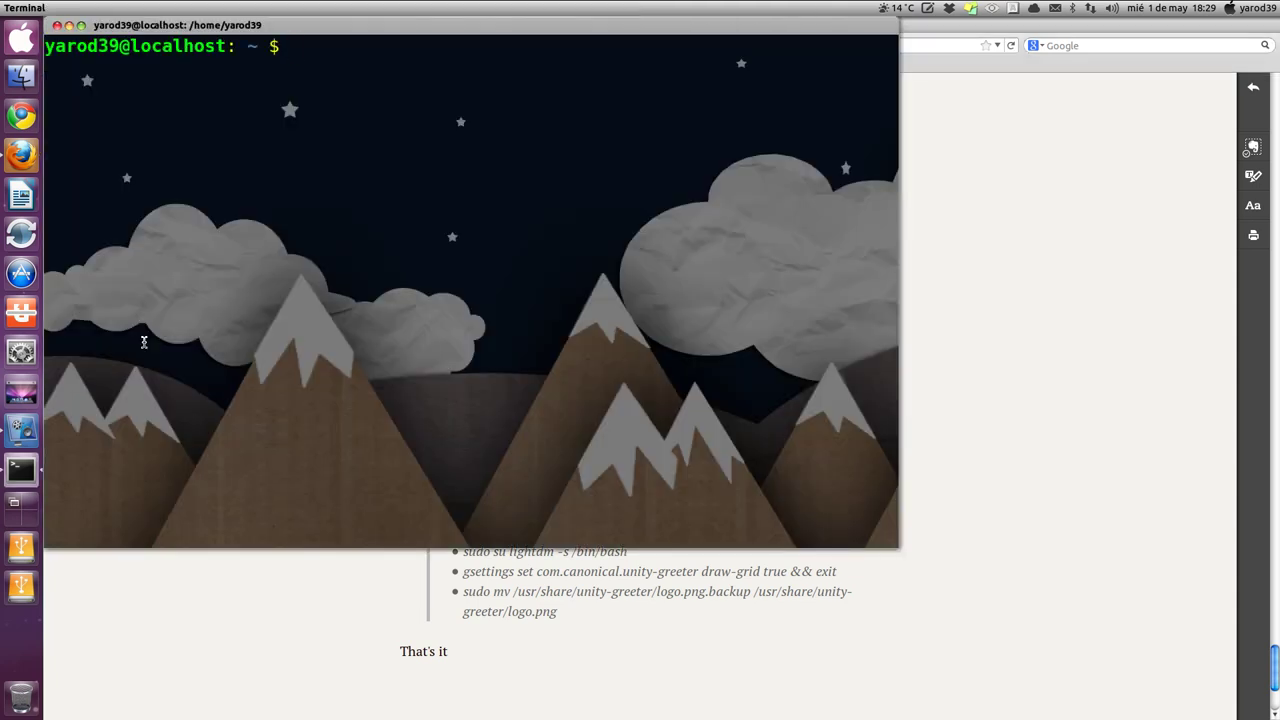
scroll(337, 654, "up", 3)
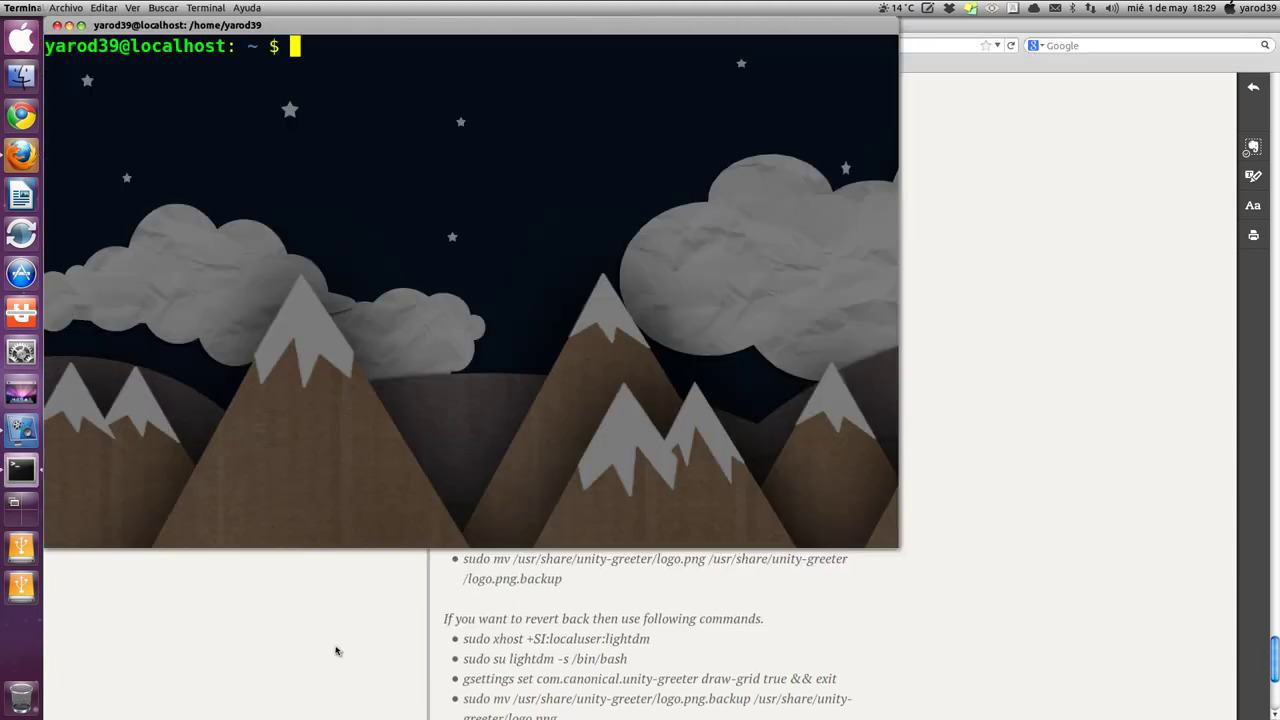
scroll(335, 651, "down", 1)
scroll(335, 651, "down", 1)
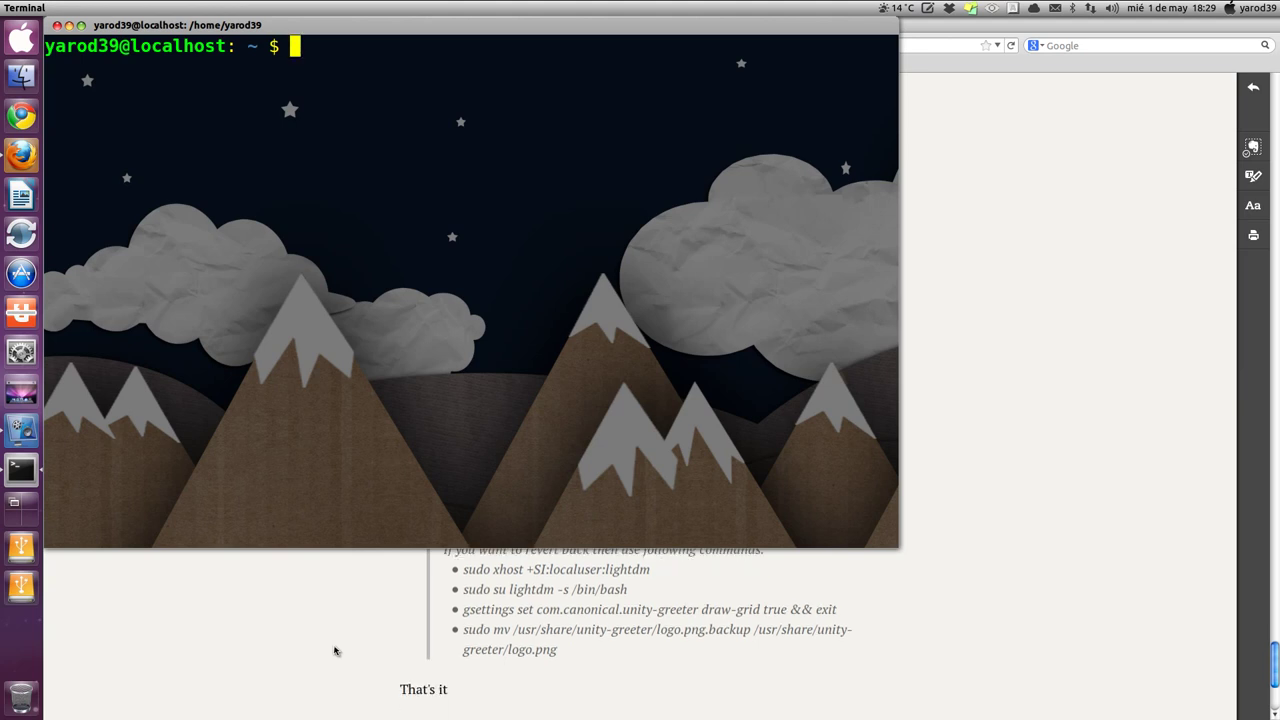
type("sudo su")
key("Return")
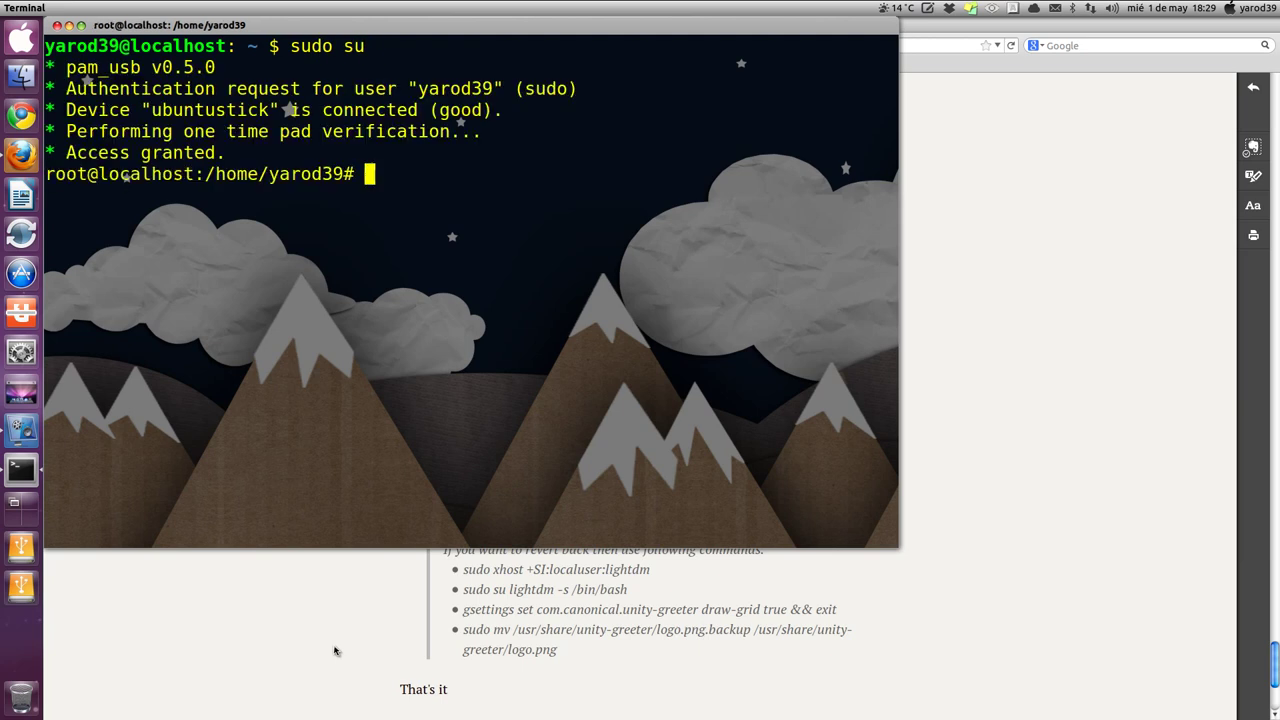
type("cd /usr")
key("Return")
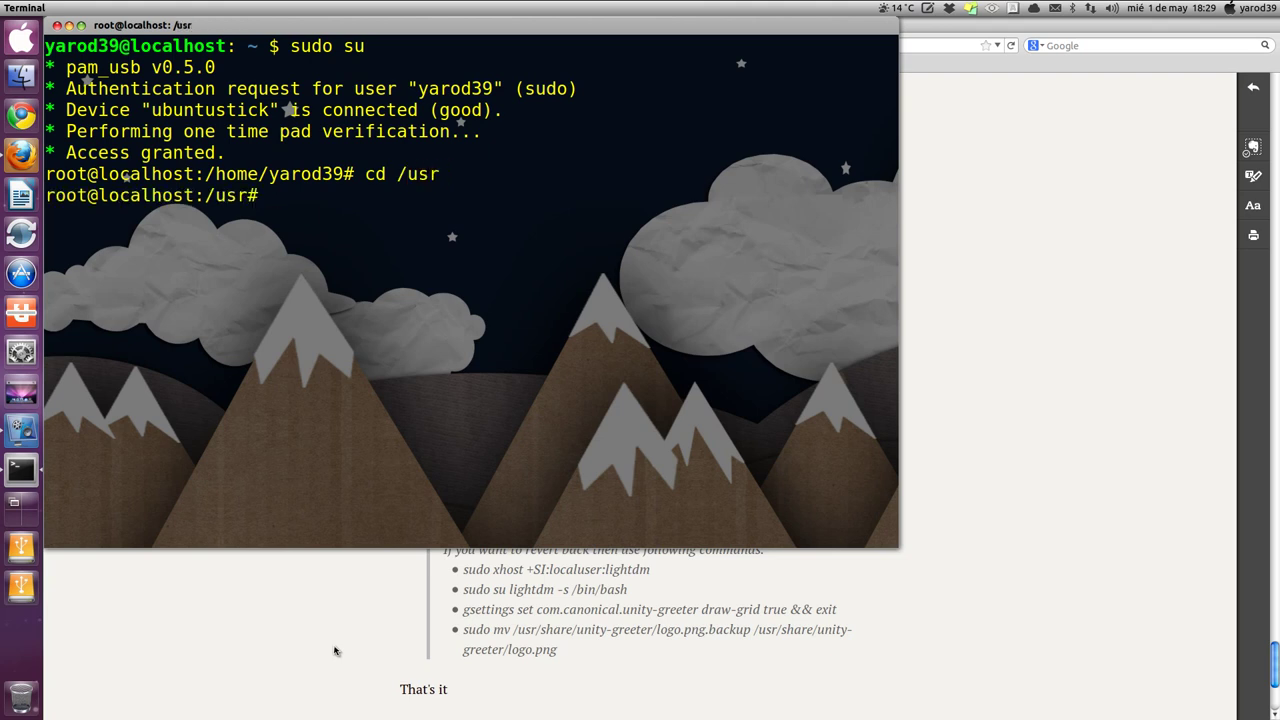
Change the root shell's working directory from /usr to share and on to its unity-greeter subfolder.
type("cd share")
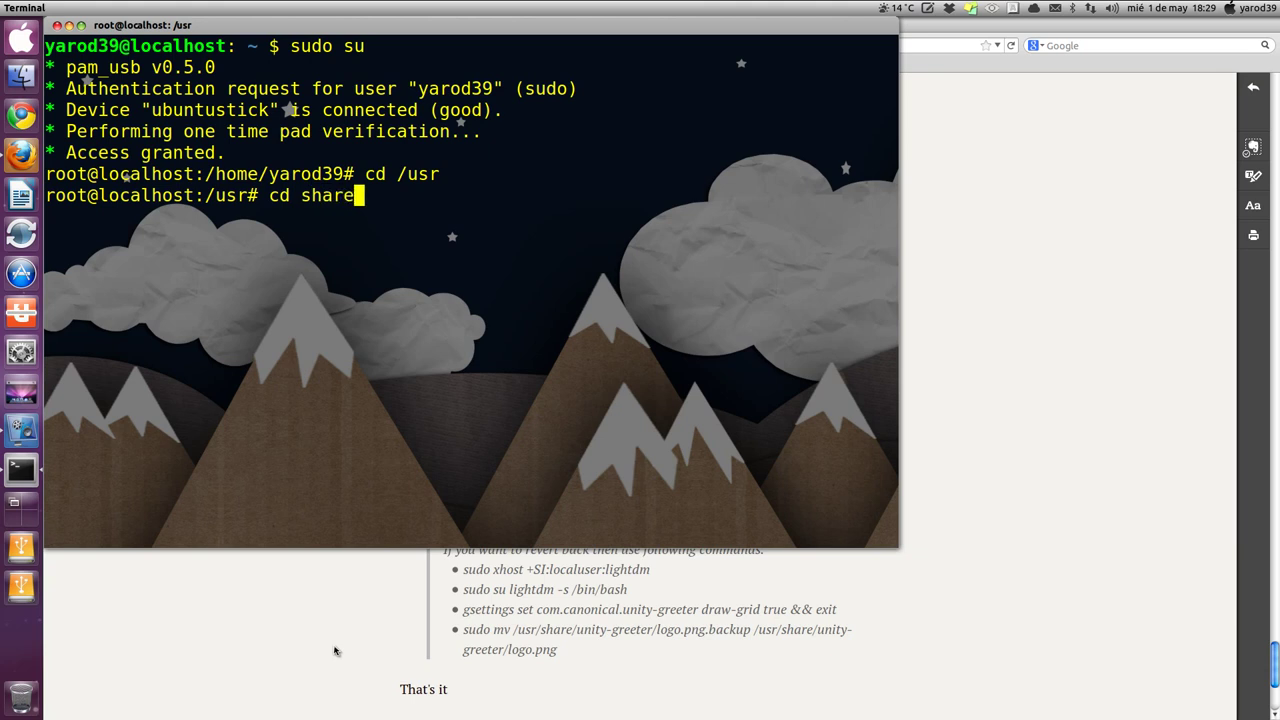
key("Return")
type("cd")
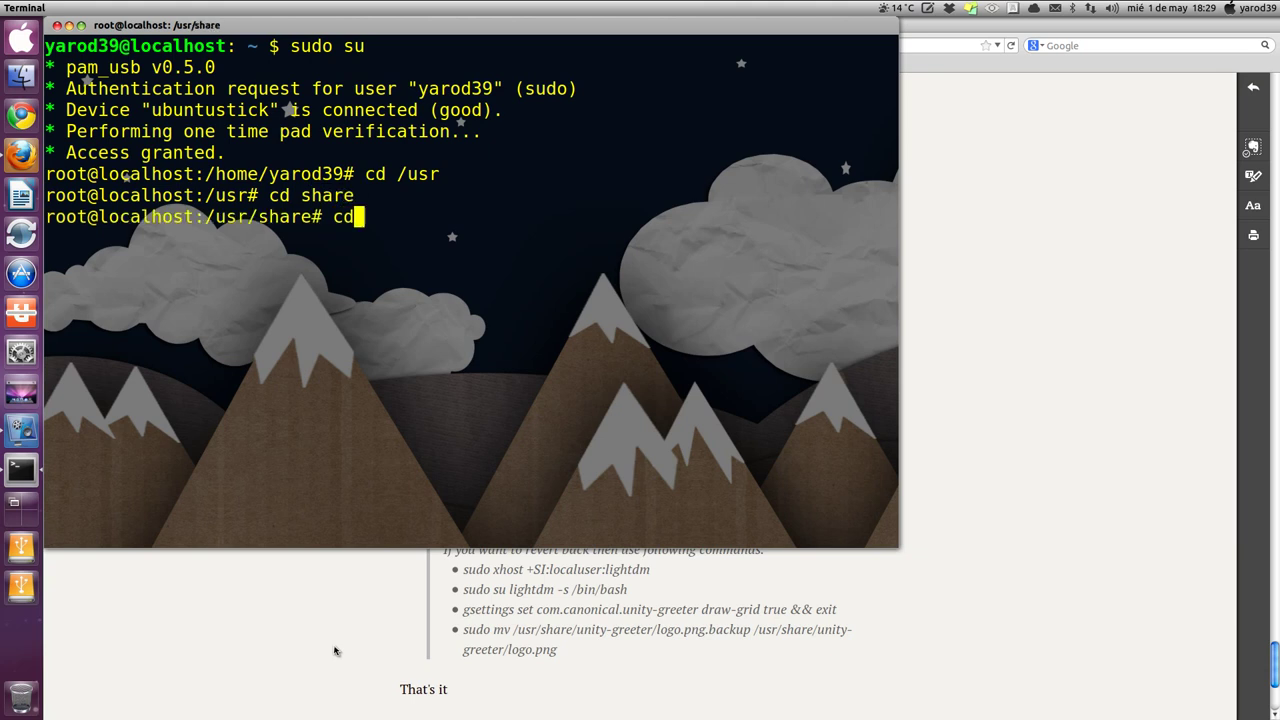
type(" unity")
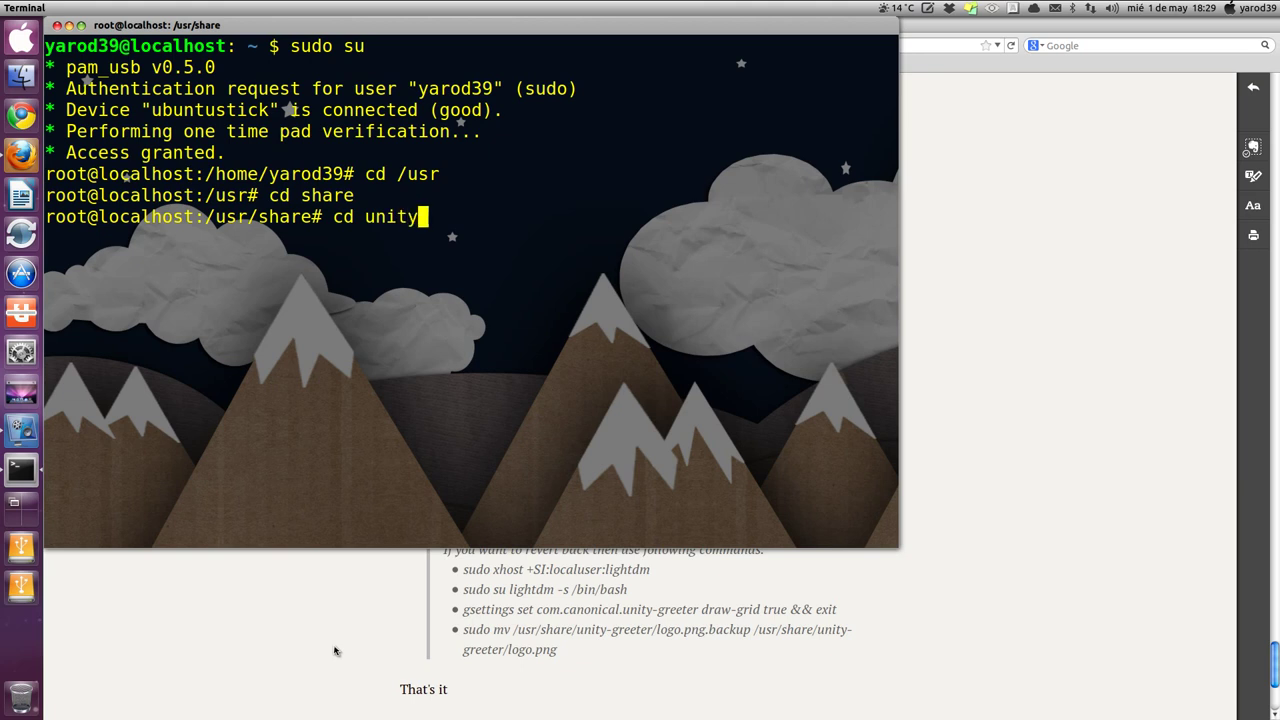
type("-greeter")
key("Return")
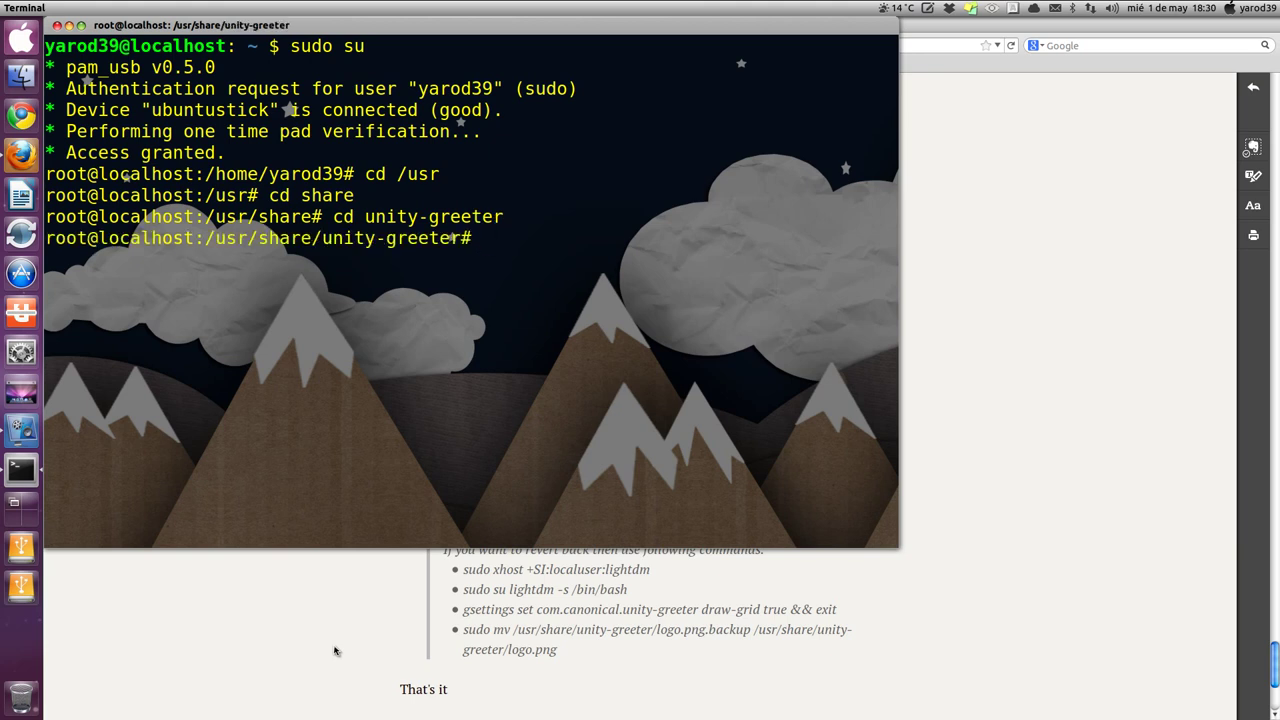
Try to change into logo.png.backup from the unity-greeter directory with the cd command.
type("cd logo.png")
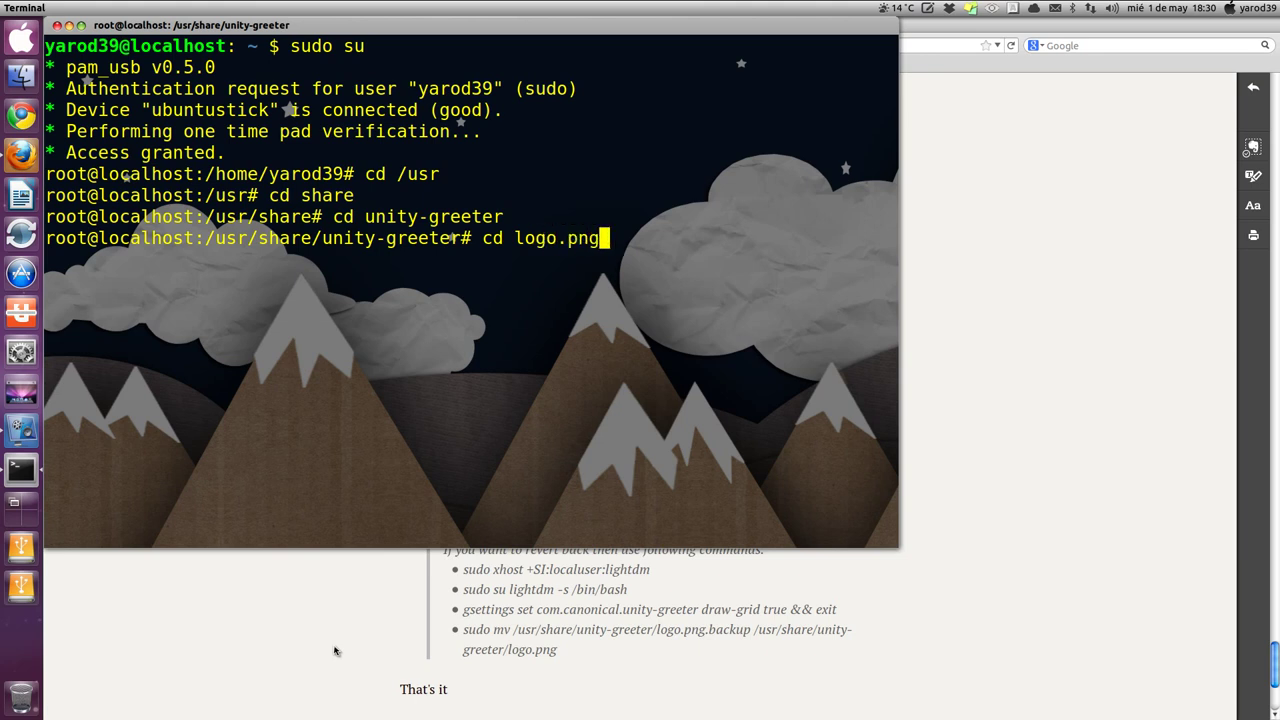
type(".bak")
type("kup")
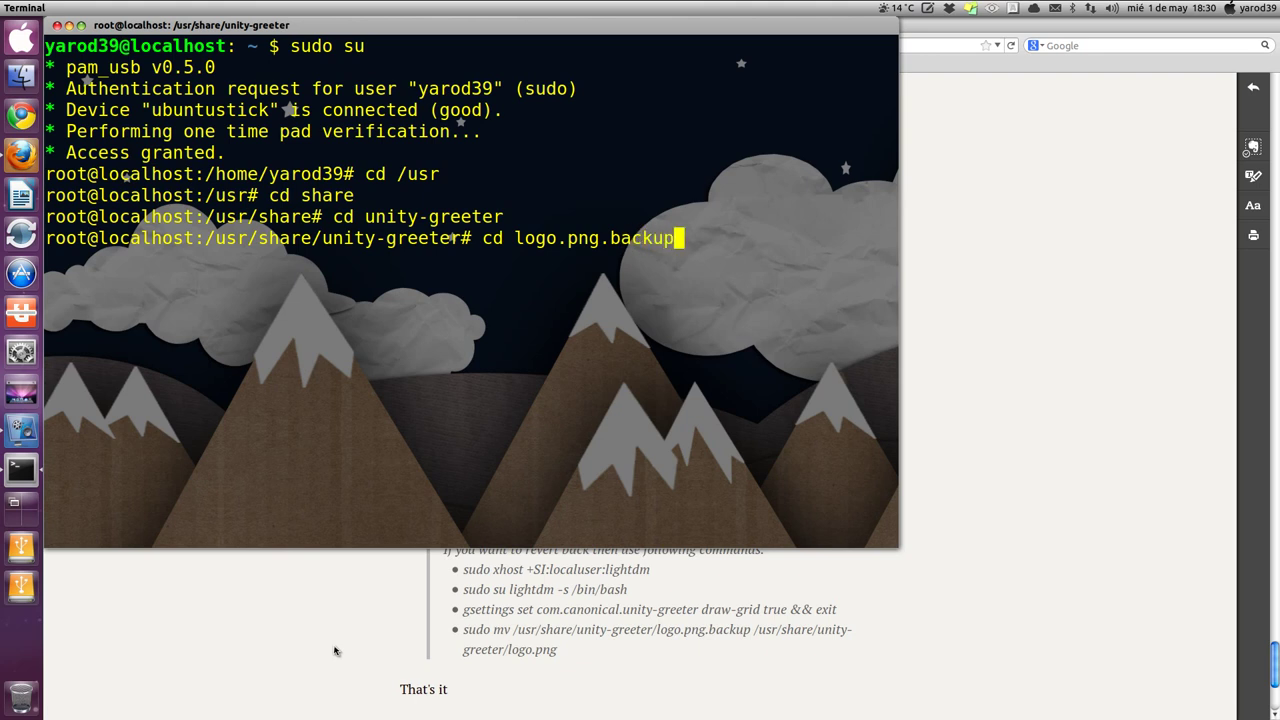
key("Return")
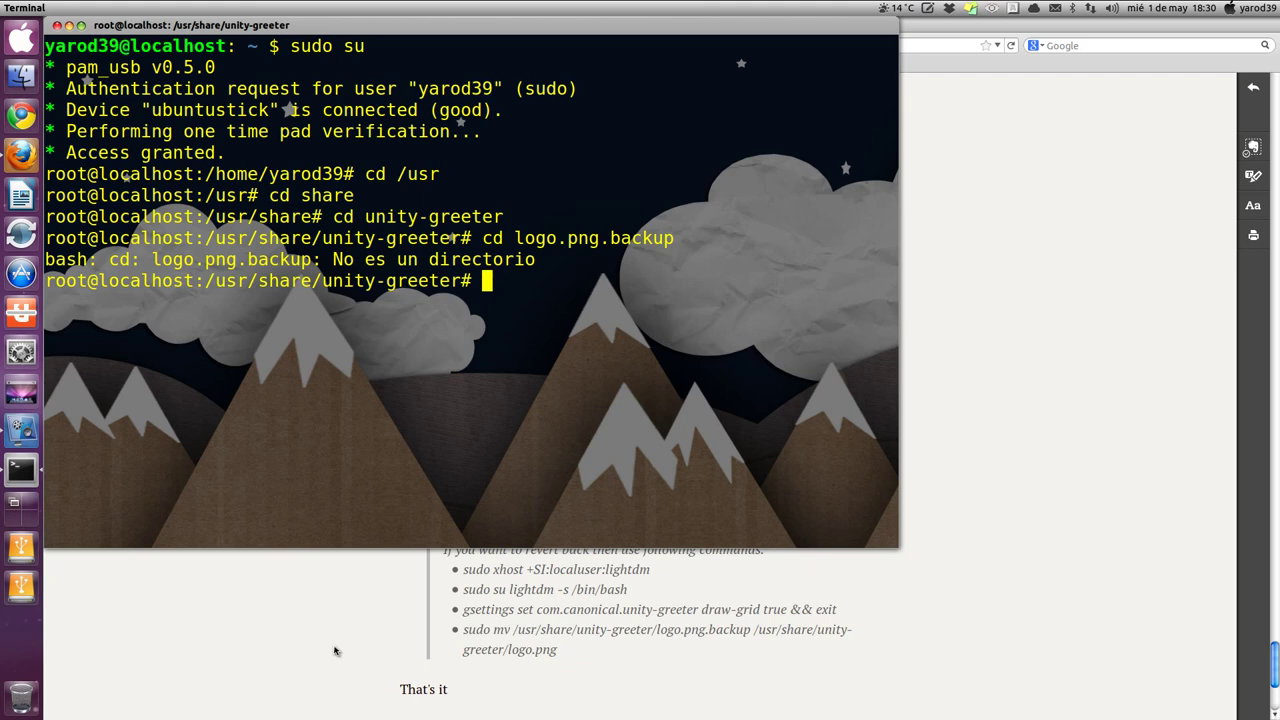
Launch the file manager with root privileges by running sudo nautilus in the root shell.
type("cd")
key("BackSpace")
key("BackSpace")
type("sudo nautilus")
key("Return")
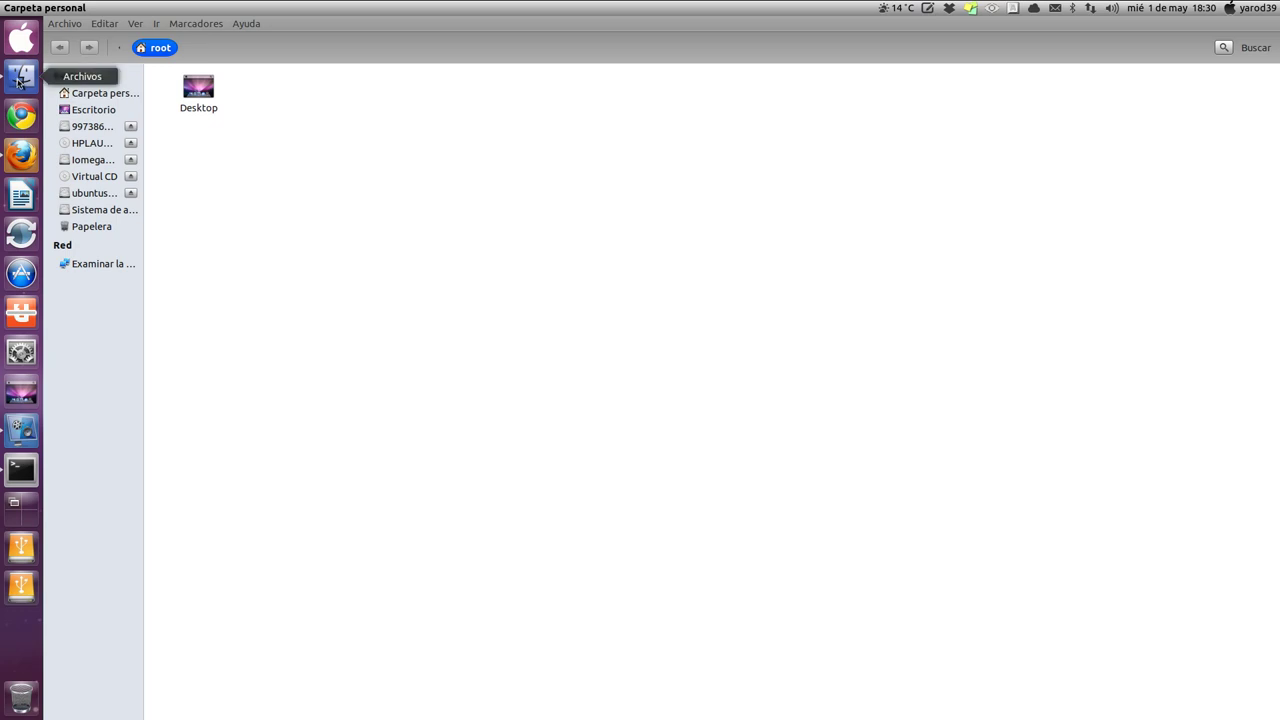
Check the path in the article and browse the root file manager from the file system root to /usr/share.
left_click(20, 157)
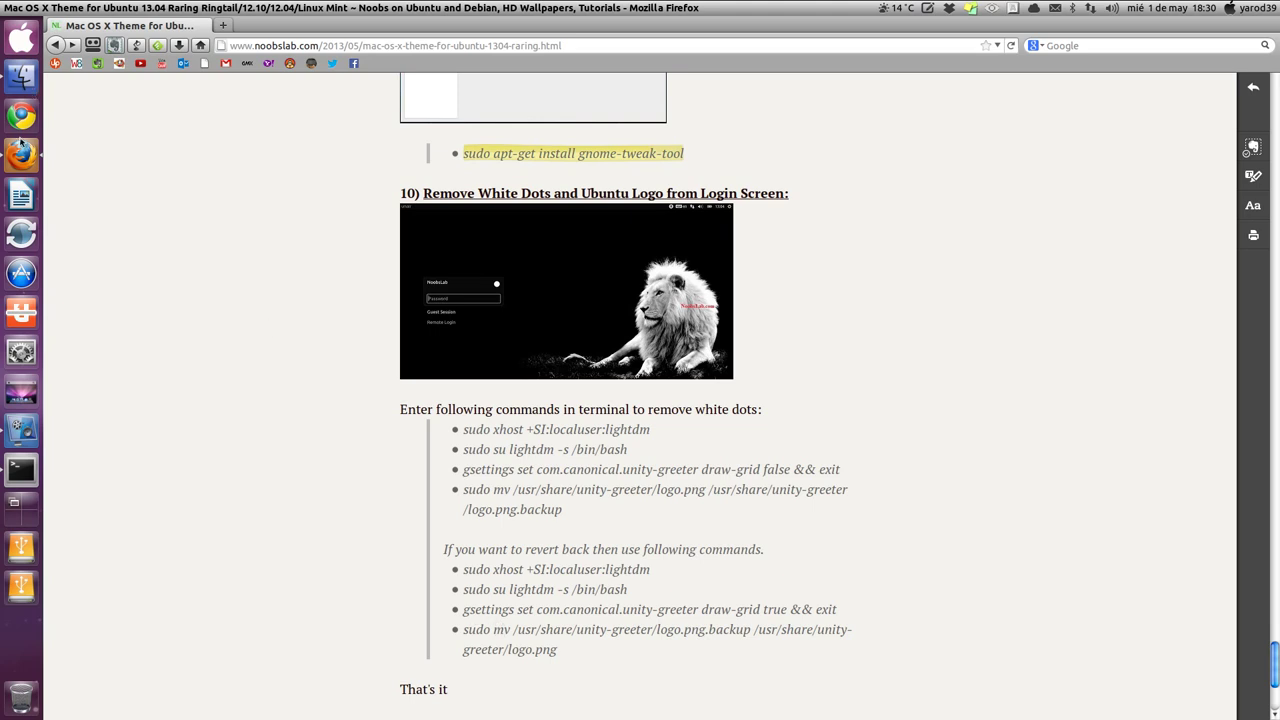
left_click(32, 80)
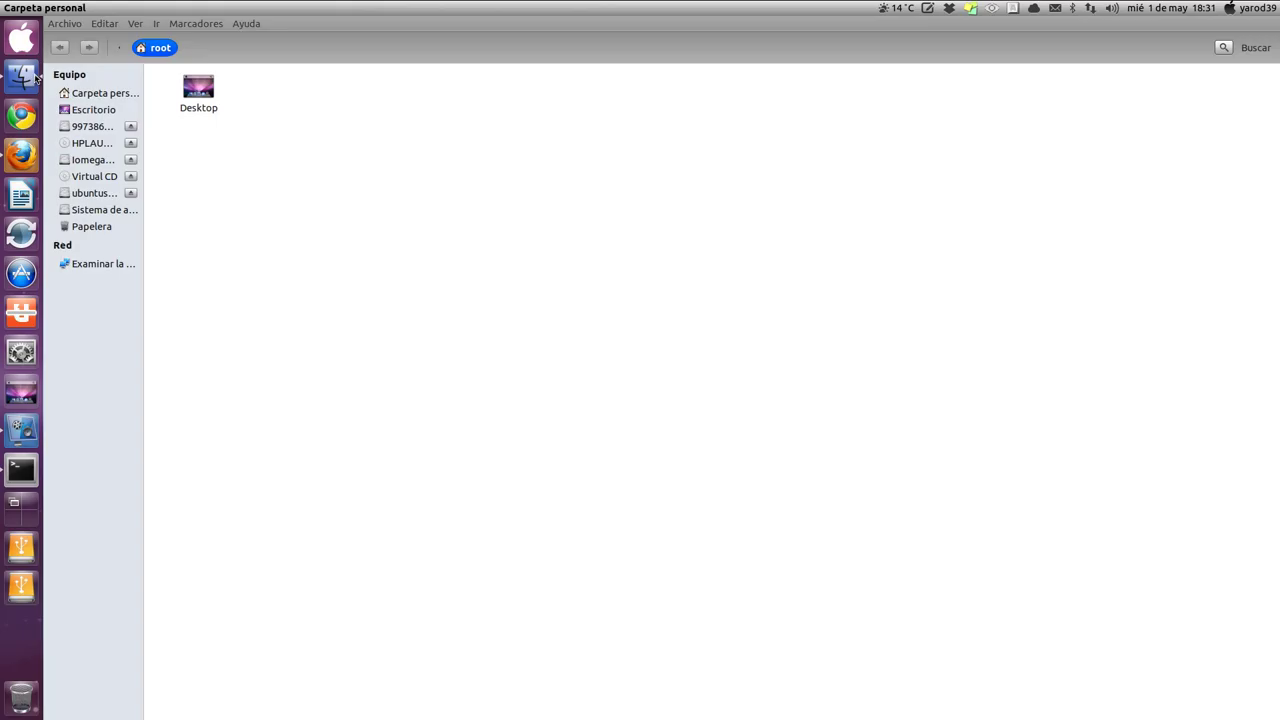
left_click(97, 209)
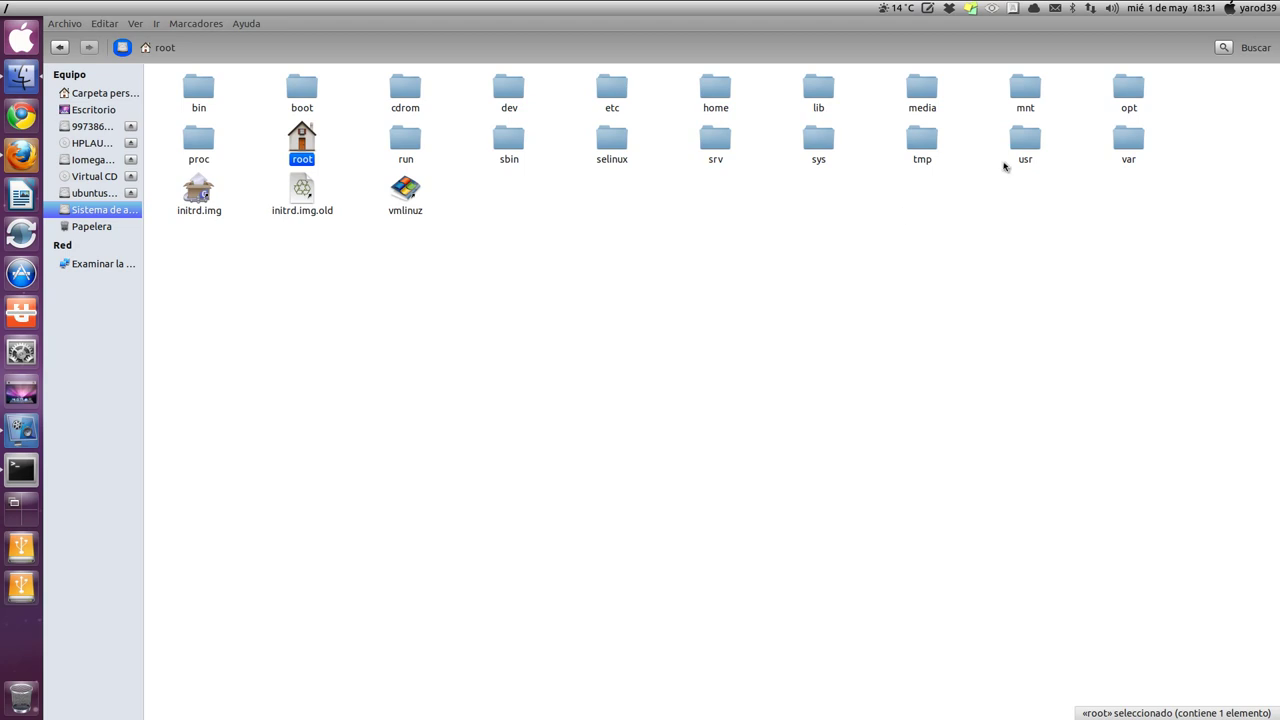
double_click(1026, 142)
double_click(830, 100)
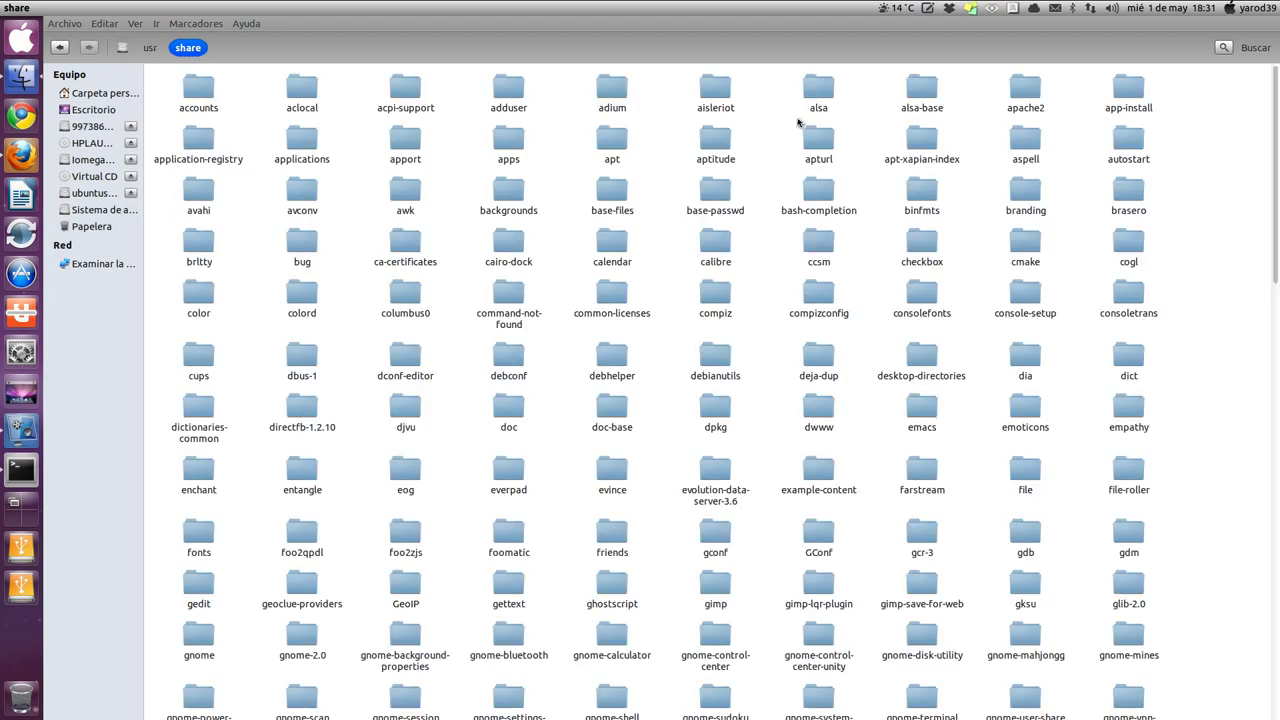
Compare with the article's path and open the unity-greeter folder inside /usr/share.
left_click(28, 150)
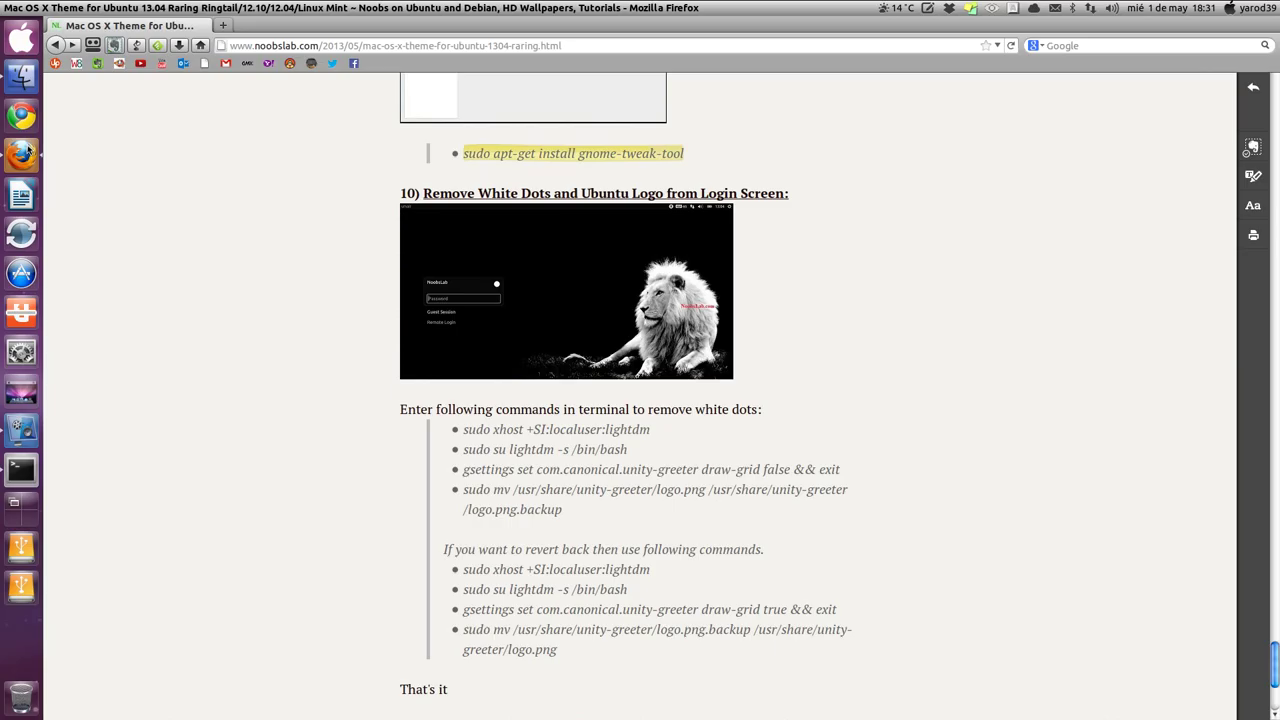
left_click(27, 82)
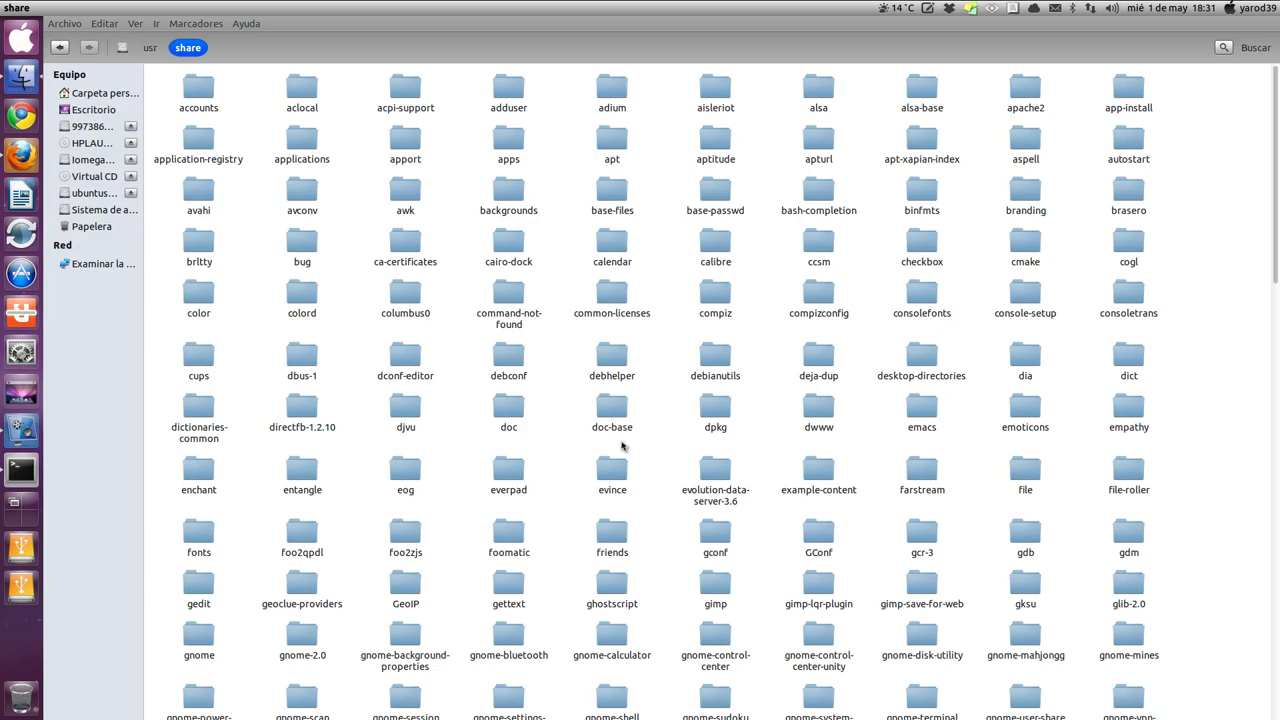
scroll(618, 444, "down", 10)
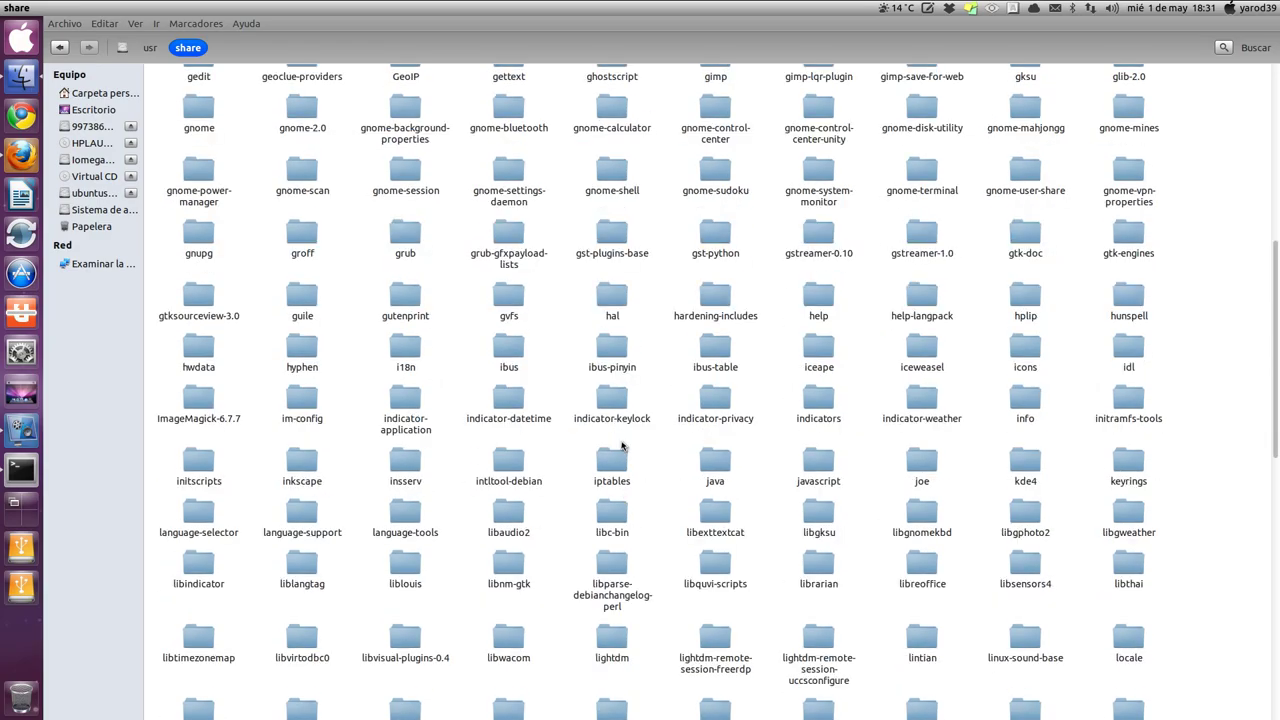
scroll(621, 446, "down", 5)
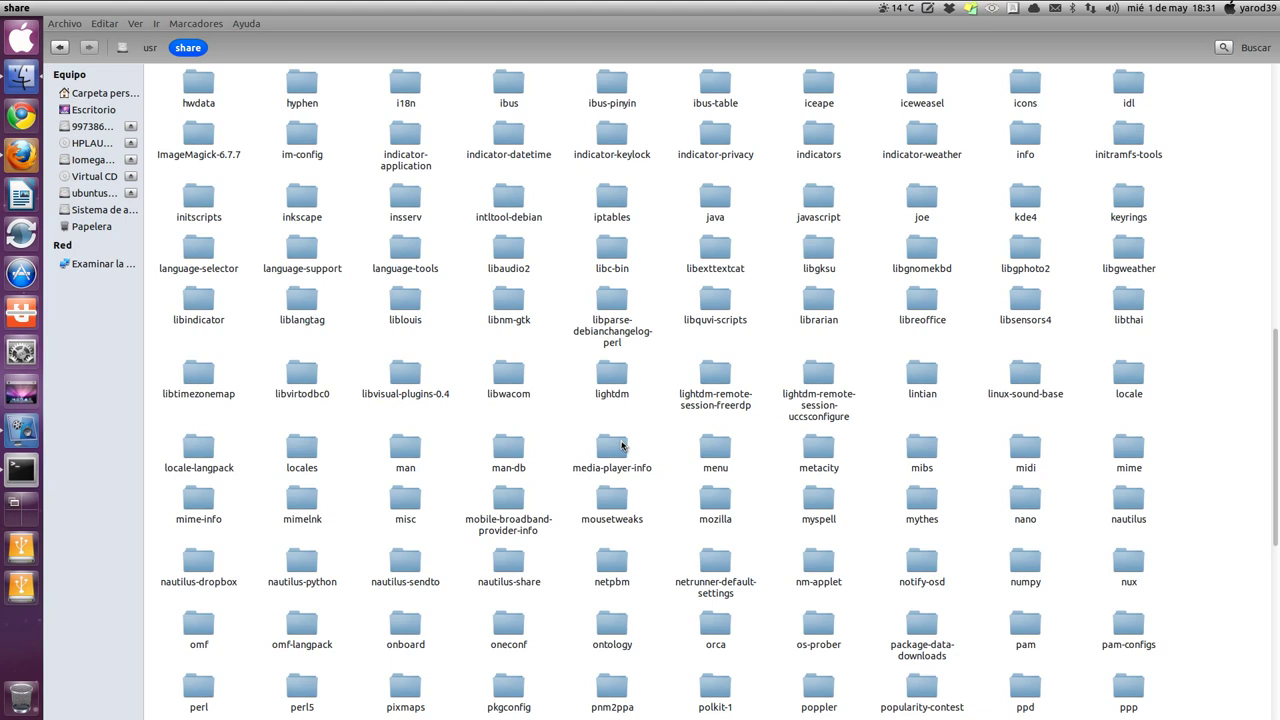
scroll(621, 446, "down", 5)
scroll(621, 446, "down", 5)
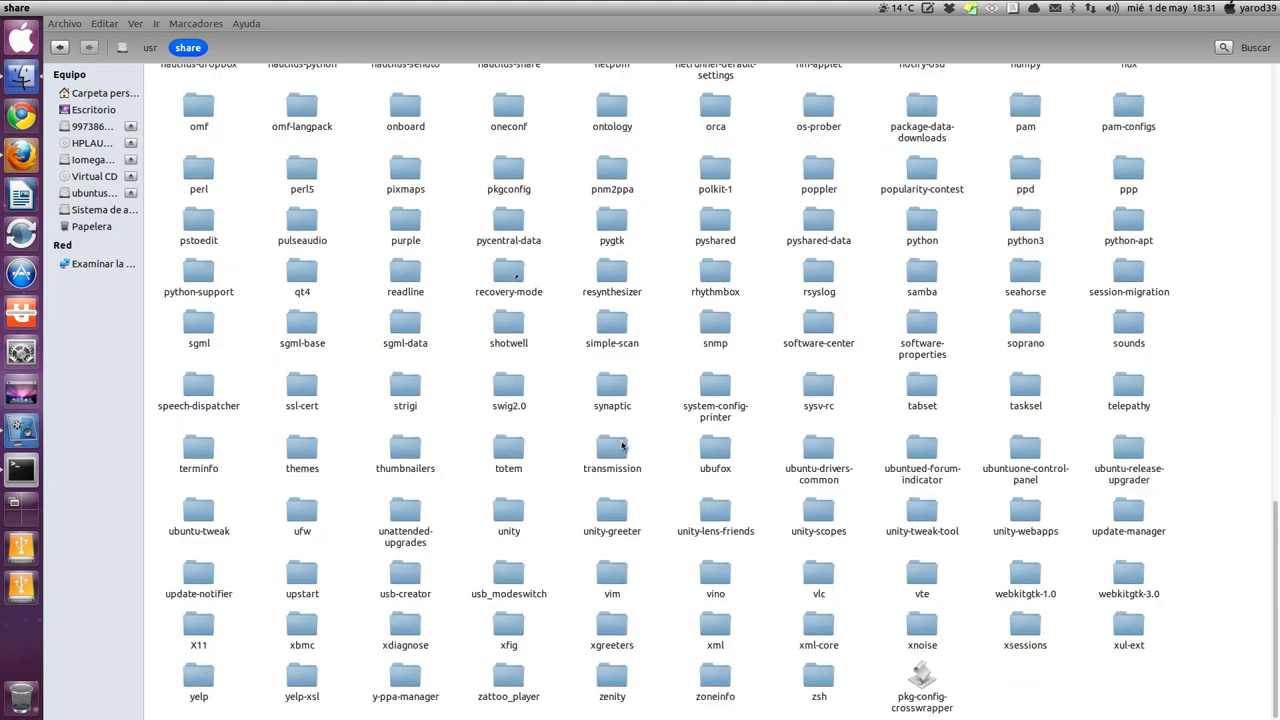
double_click(614, 513)
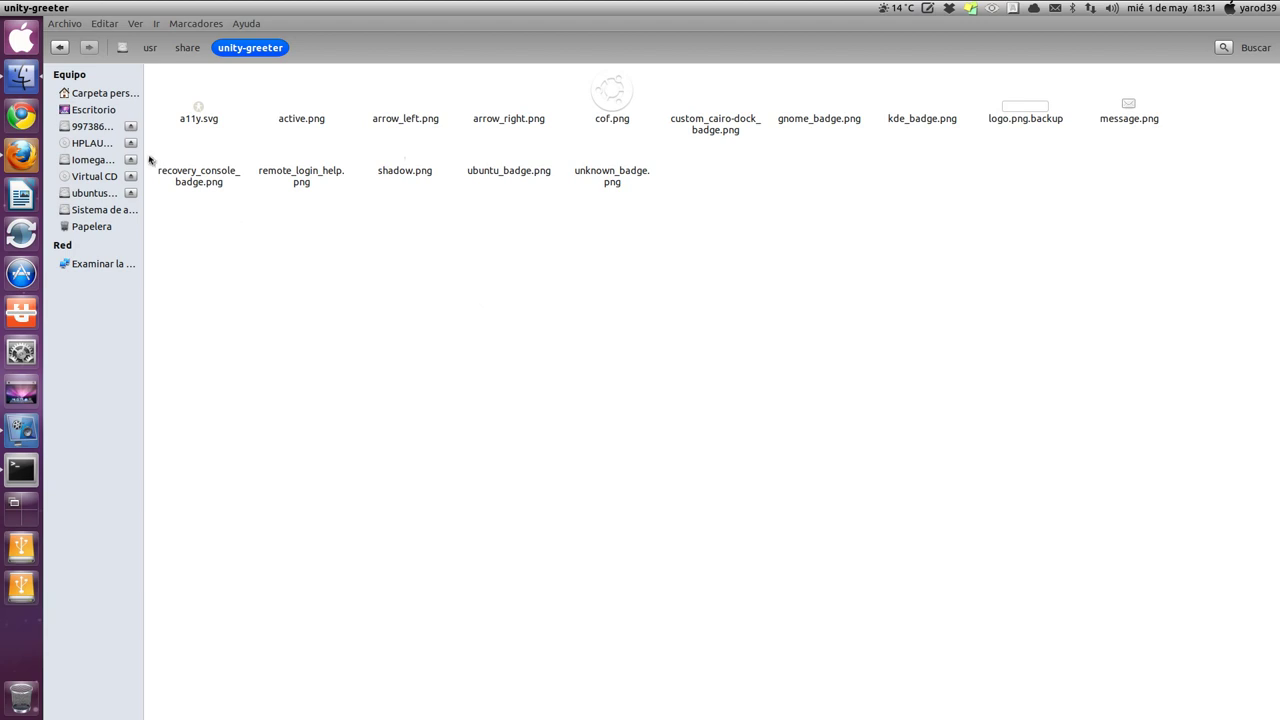
Check the file name in the article's mv command and copy the logo.png.backup file in the unity-greeter folder.
left_click(22, 157)
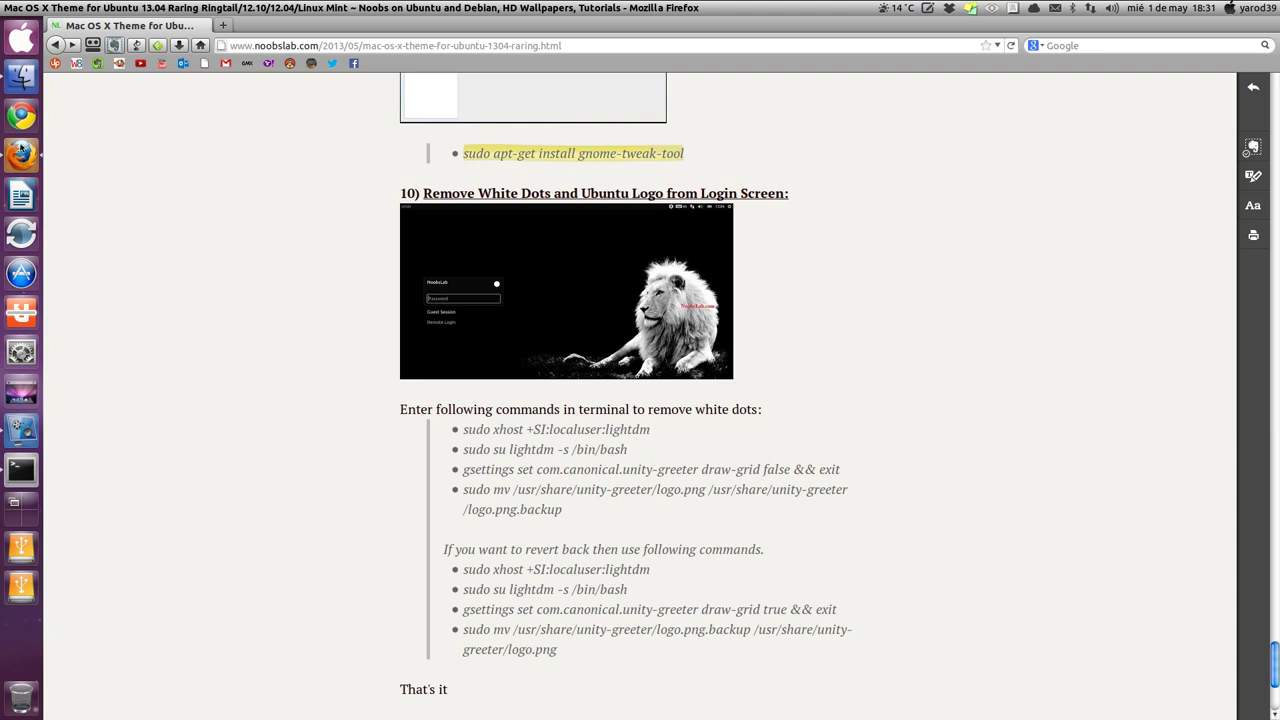
left_click(24, 75)
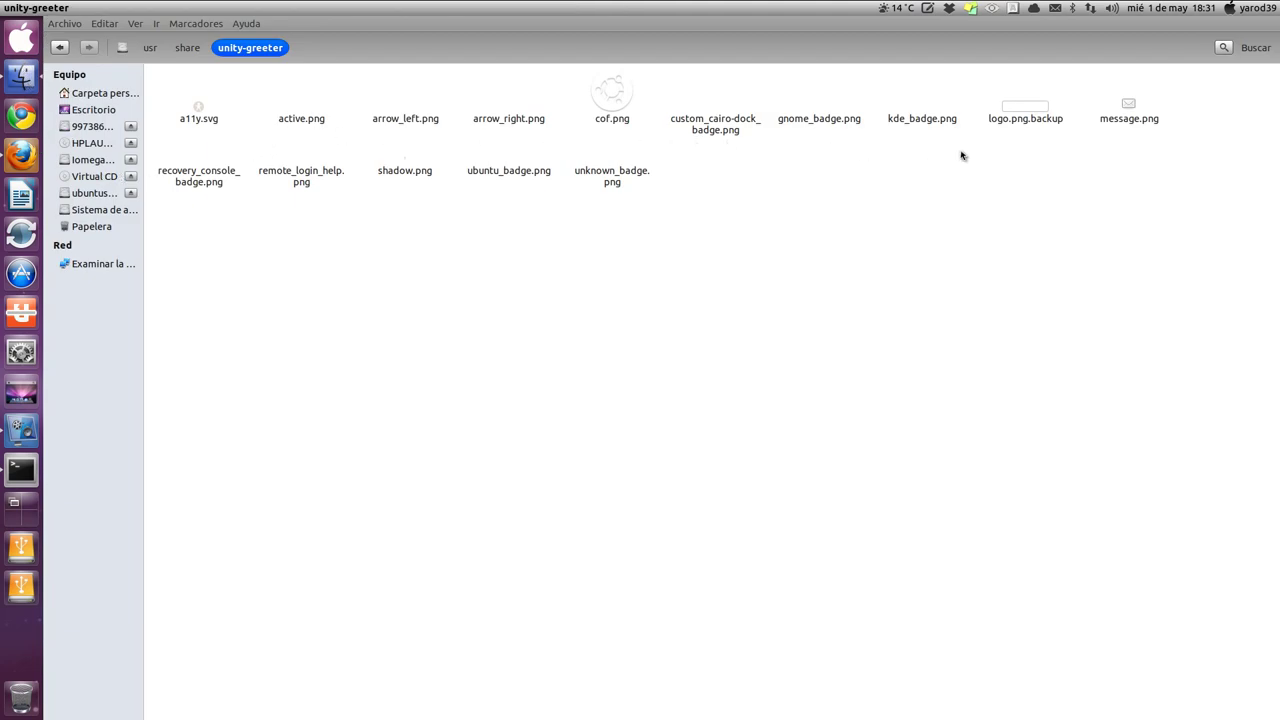
right_click(1028, 112)
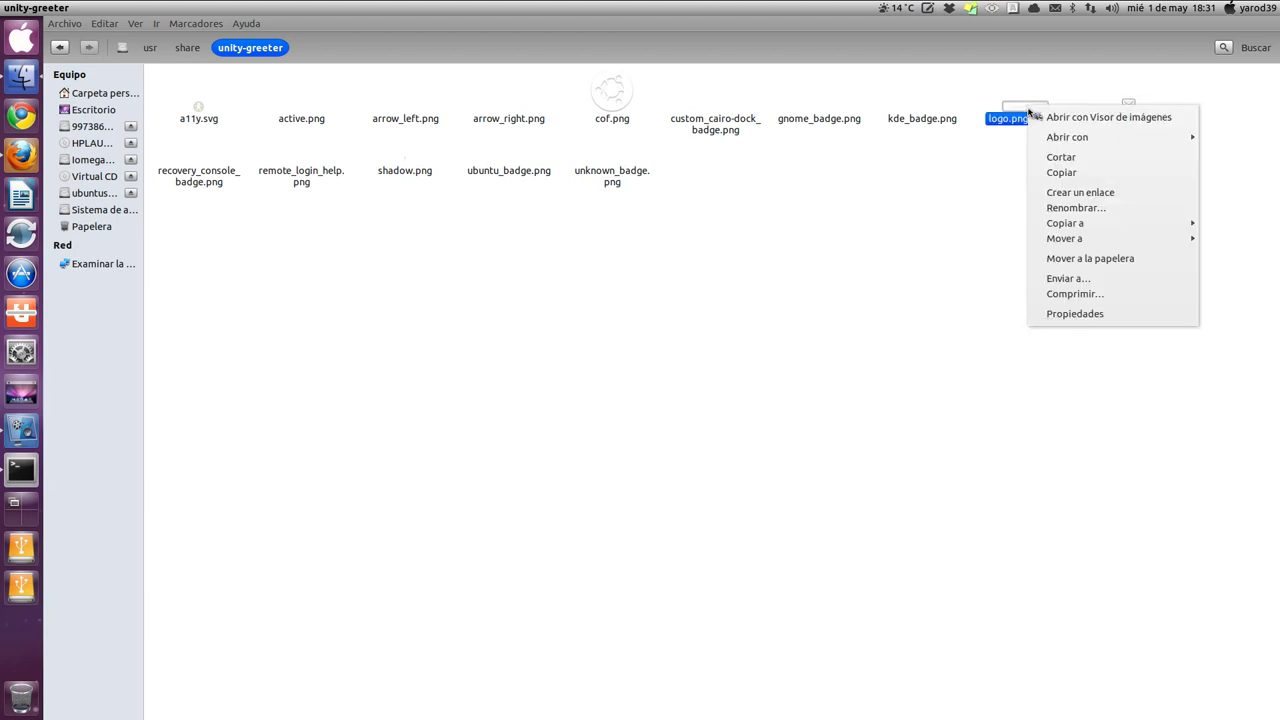
left_click(1058, 174)
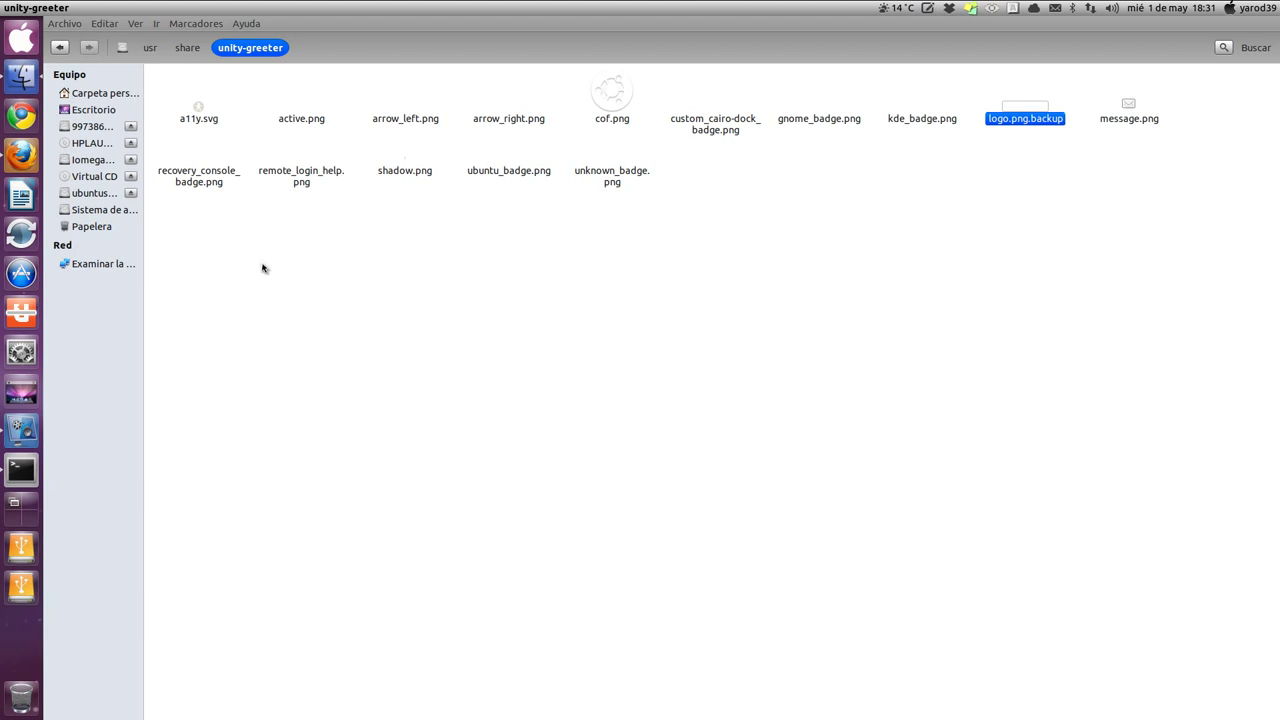
Recheck the article's backup command, view logo.png.backup in the image viewer, and close the viewer.
left_click(21, 155)
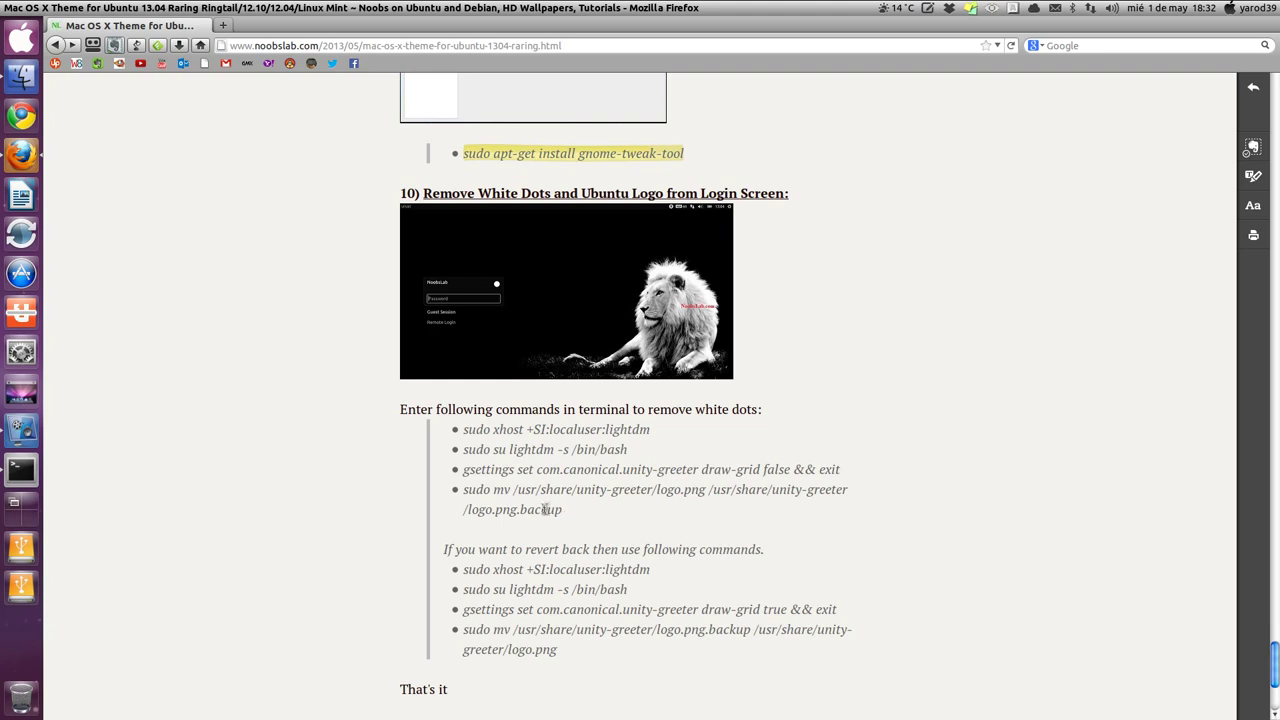
left_click(22, 77)
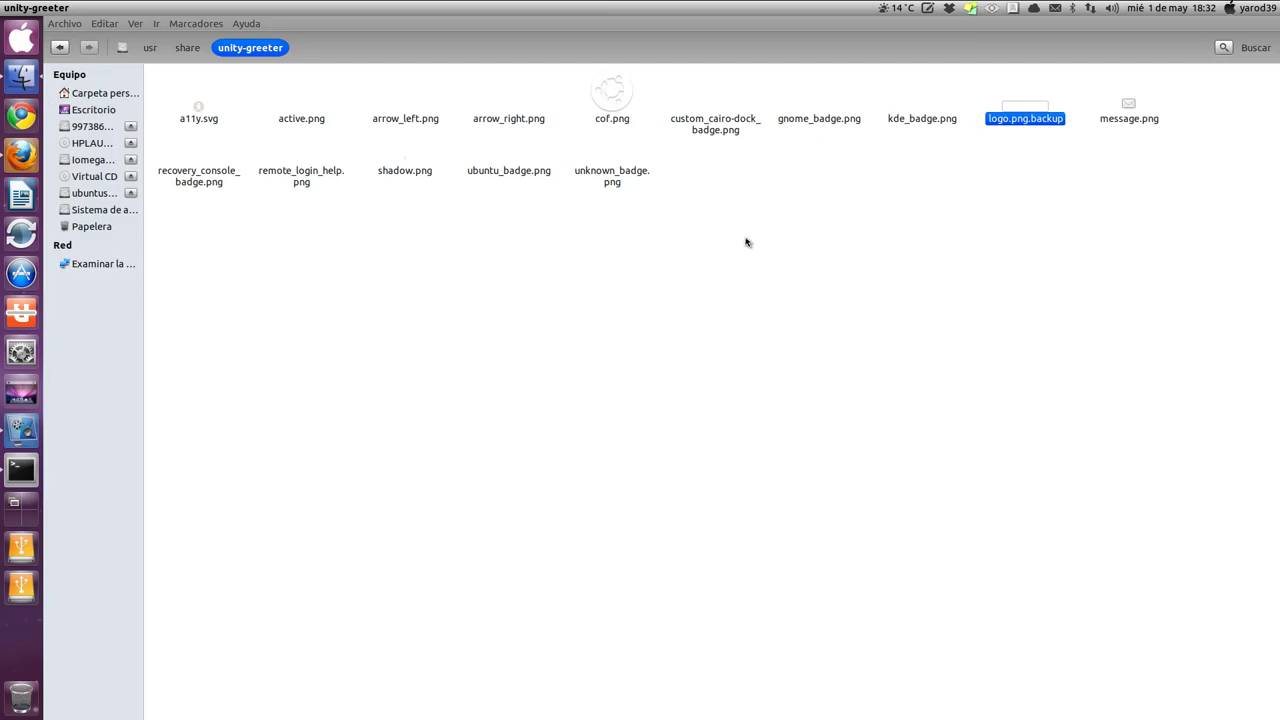
left_click(1025, 107)
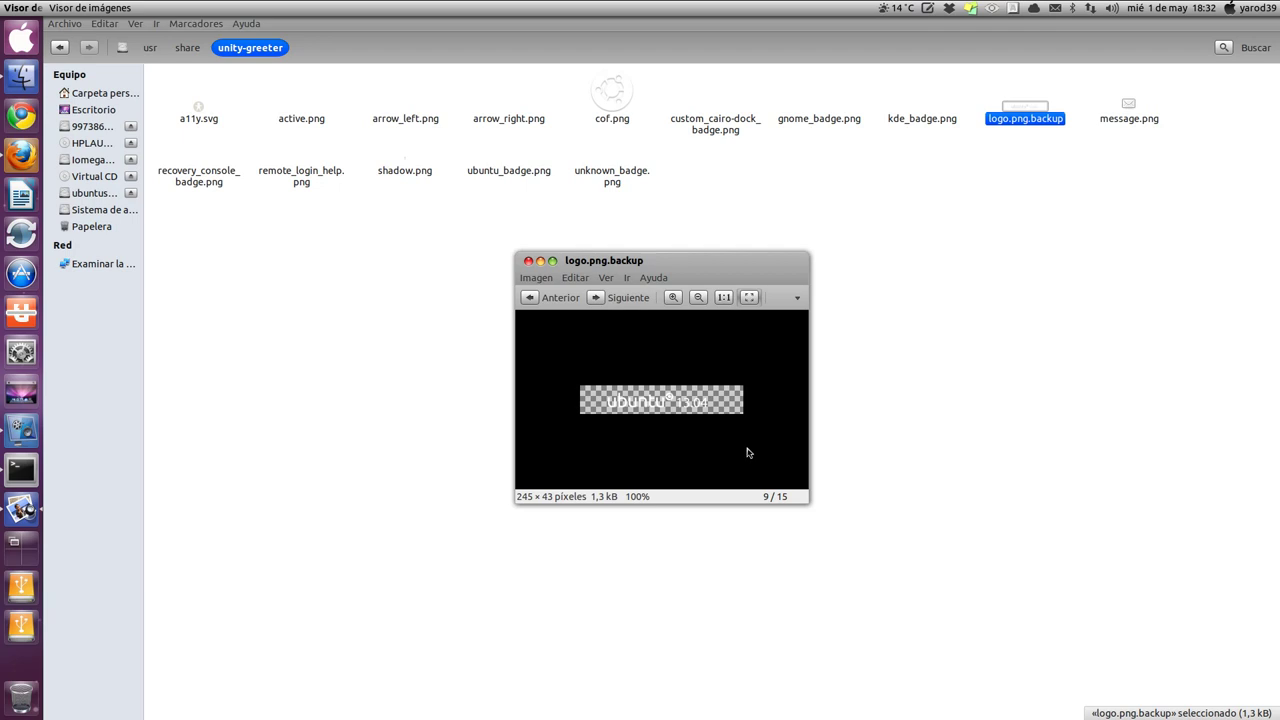
left_click(528, 261)
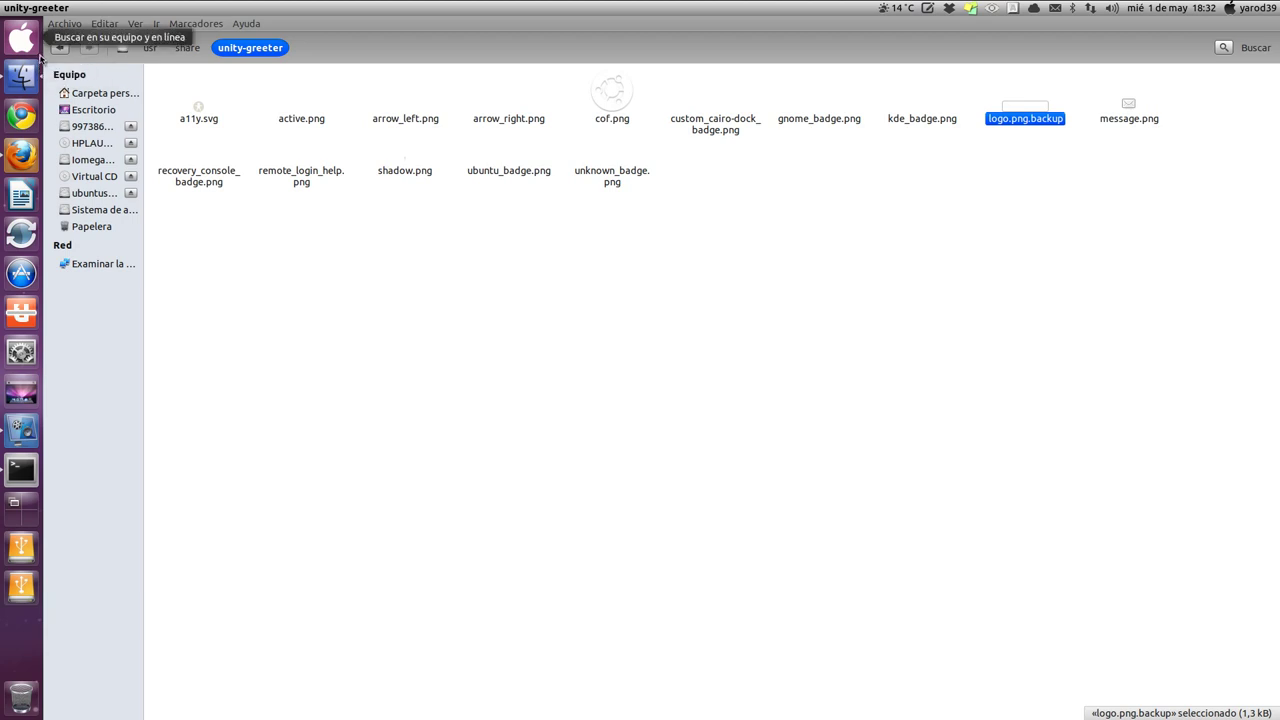
Go back up to the share folder, and close the root file manager and the terminal with its running process.
left_click(186, 48)
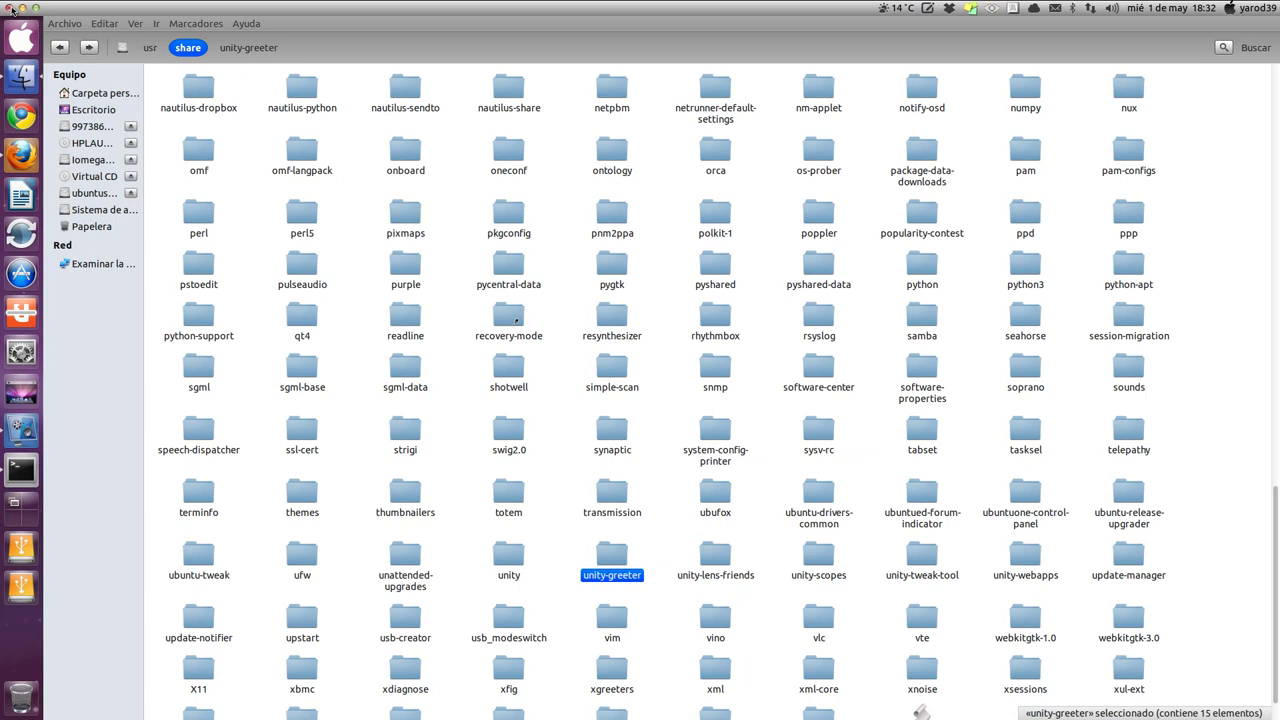
left_click(20, 156)
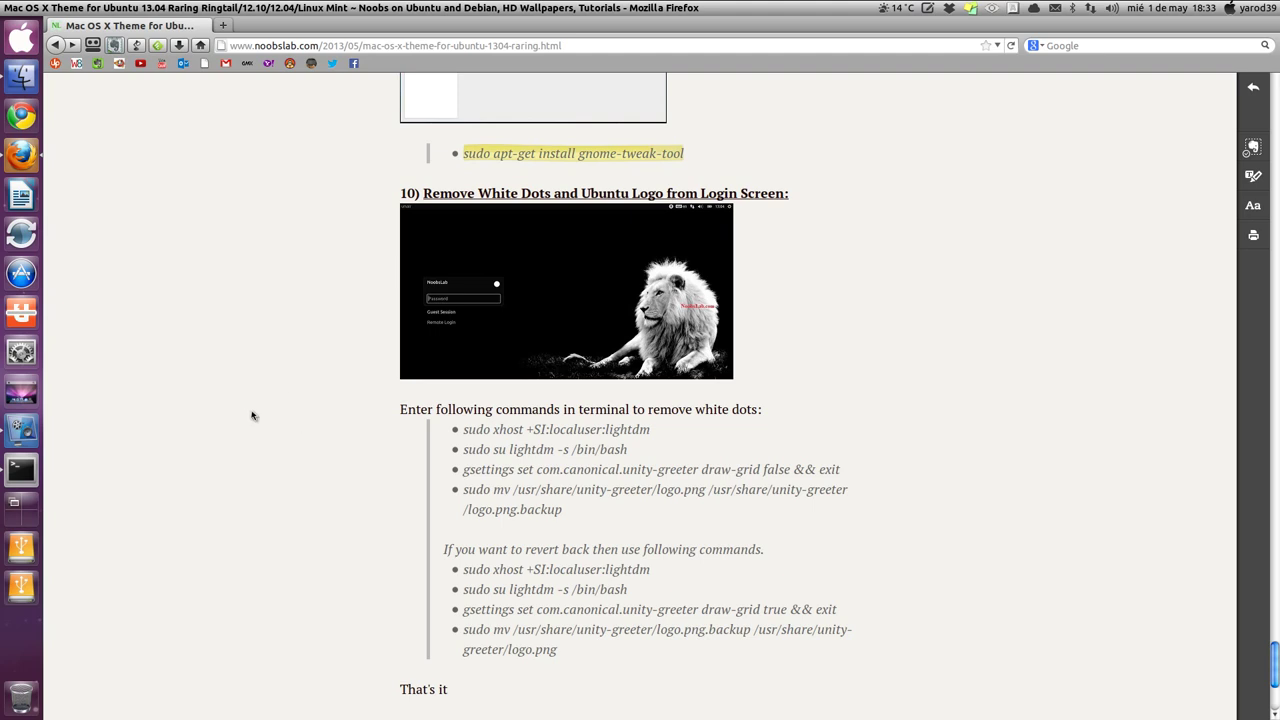
left_click(20, 471)
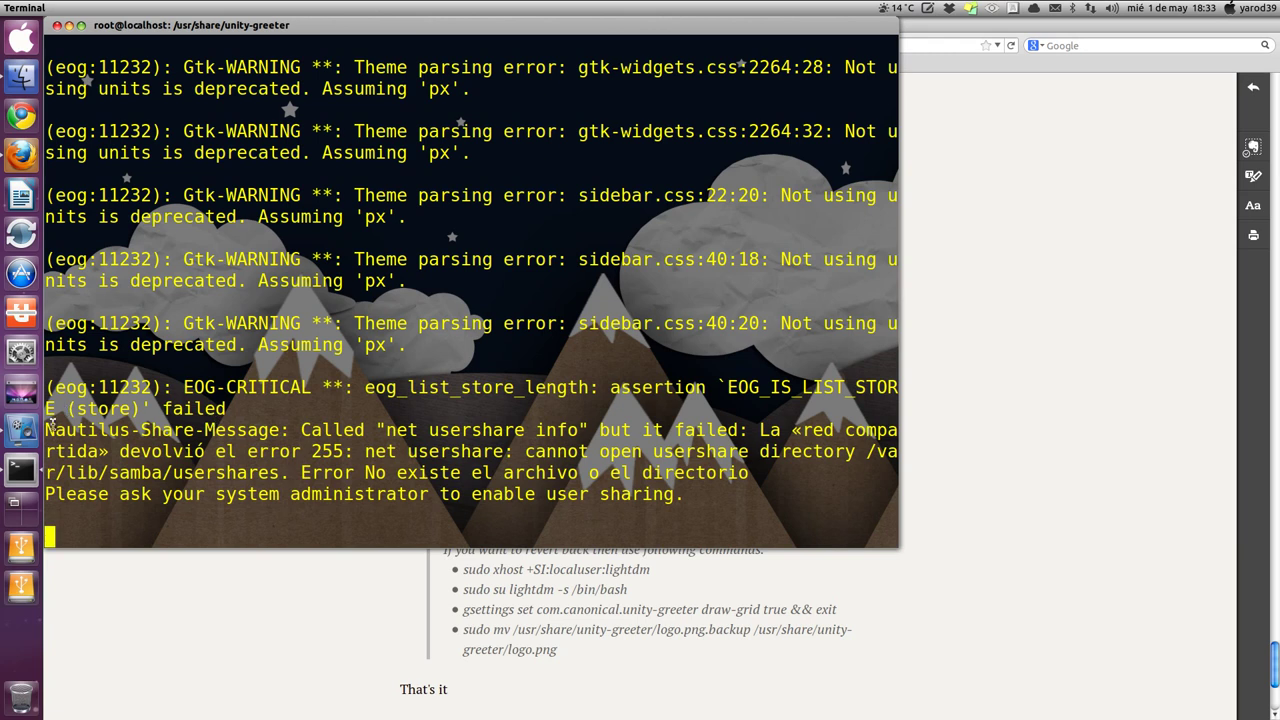
left_click(22, 76)
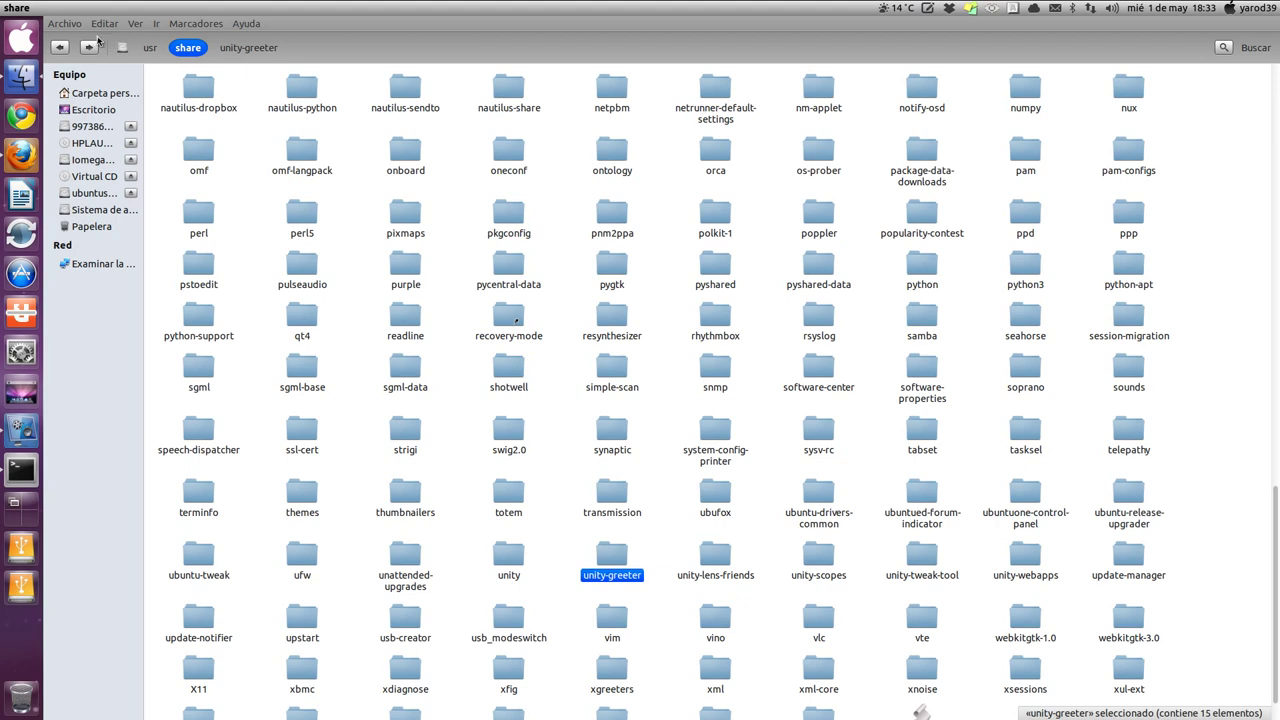
left_click(10, 8)
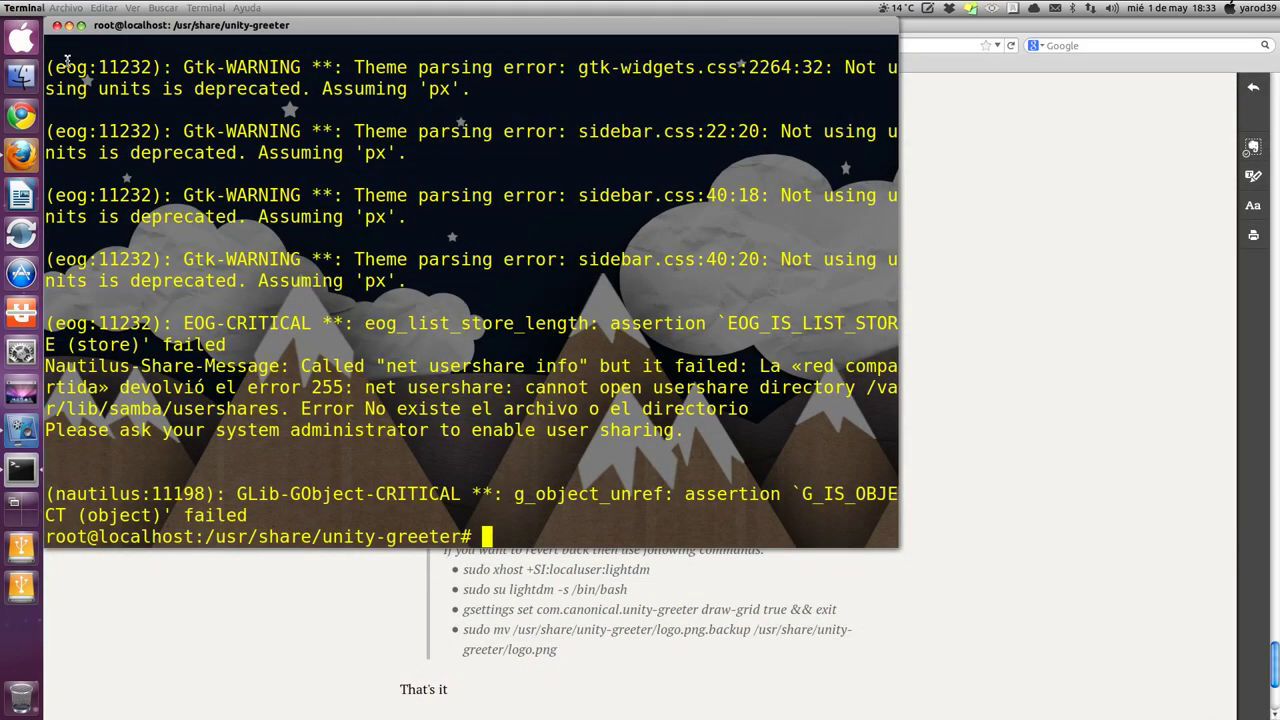
left_click(57, 25)
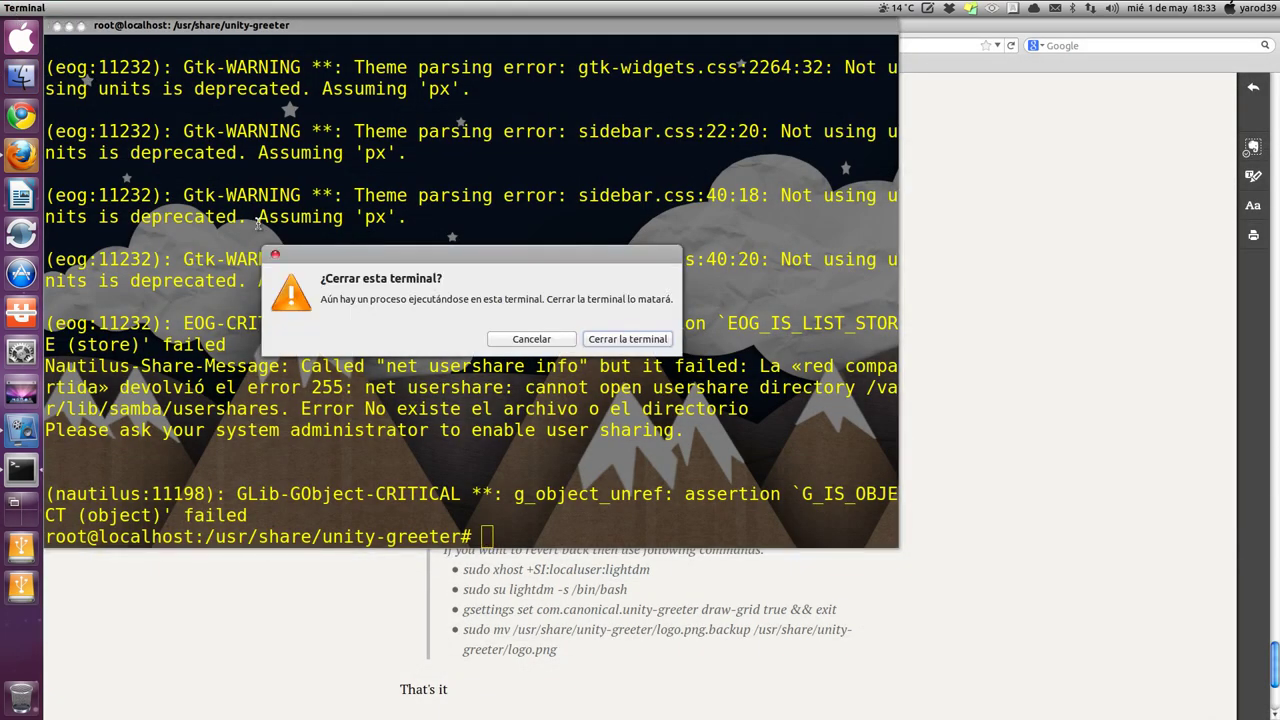
left_click(607, 344)
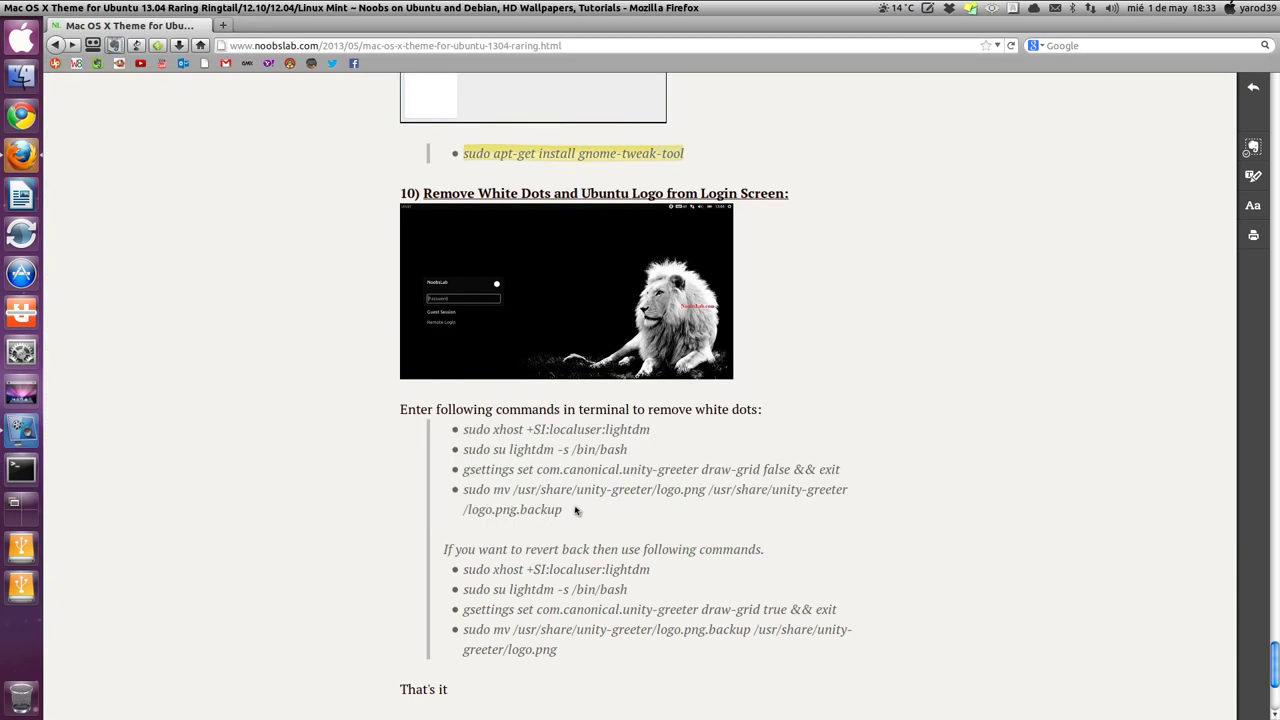
Highlight the article's xhost, su lightdm and gsettings draw-grid false commands for removing the white dots.
scroll(575, 510, "down", 2)
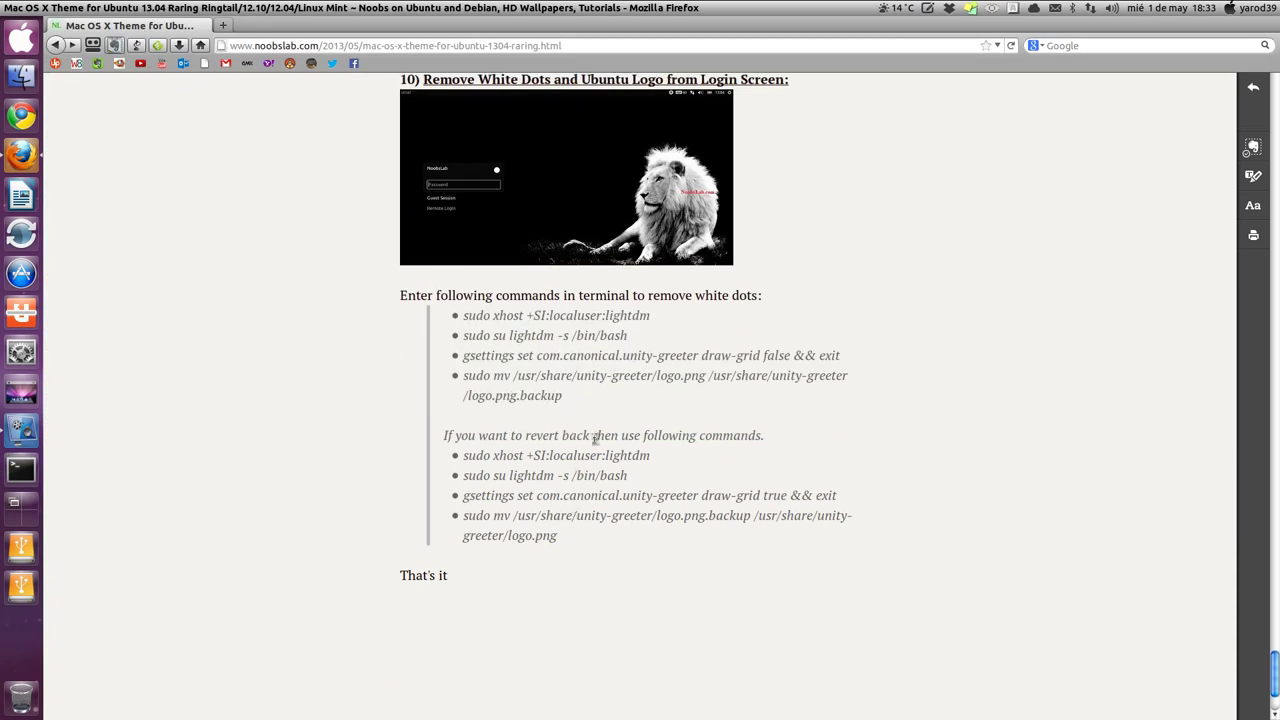
triple_click(662, 319)
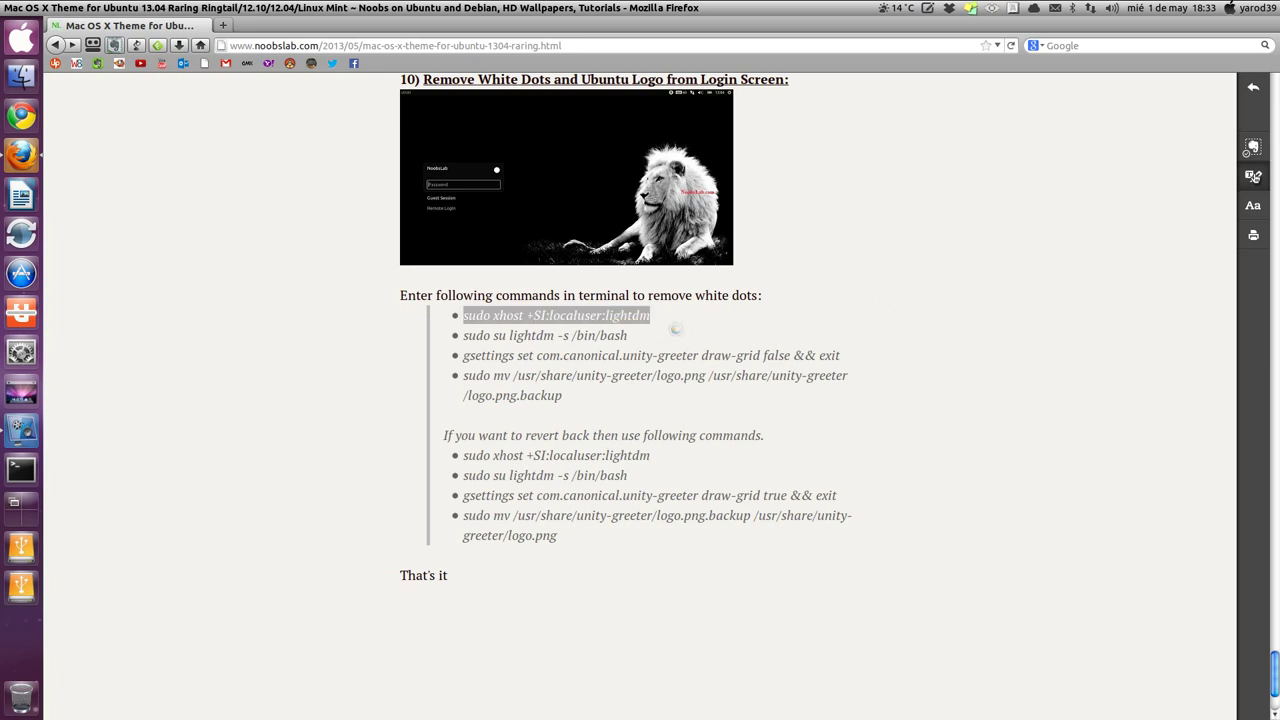
left_click(1253, 146)
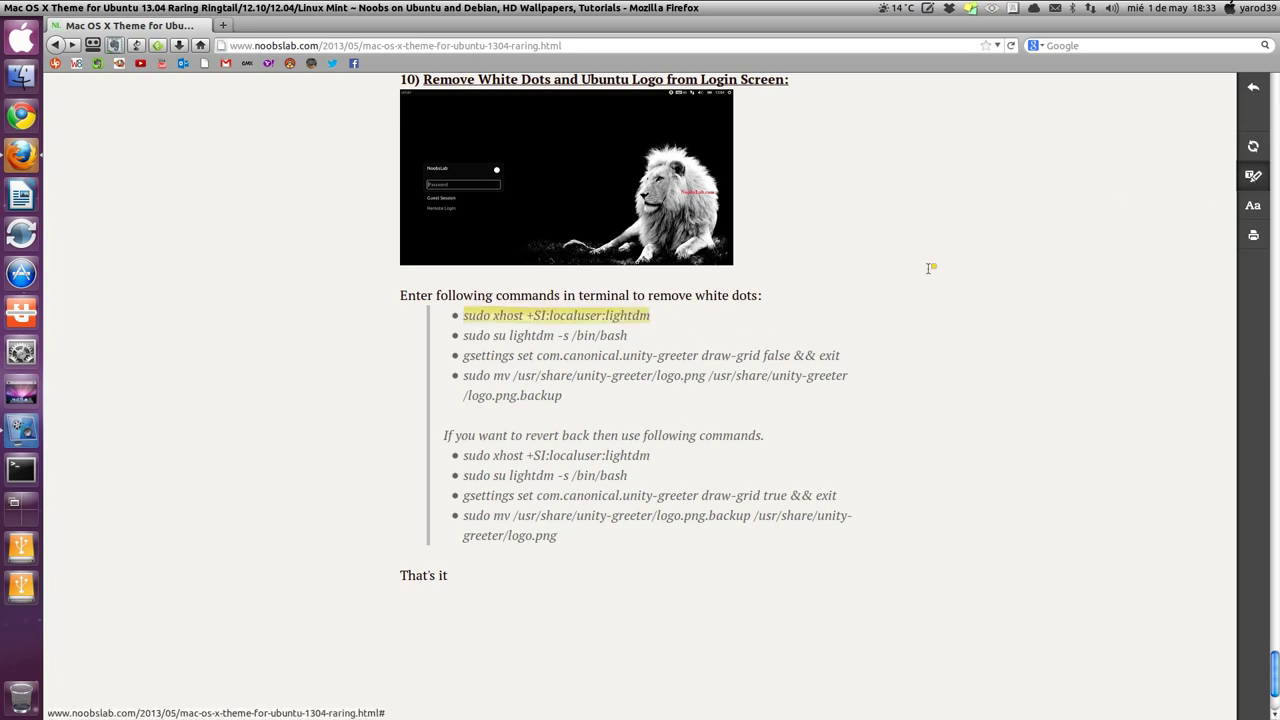
triple_click(651, 334)
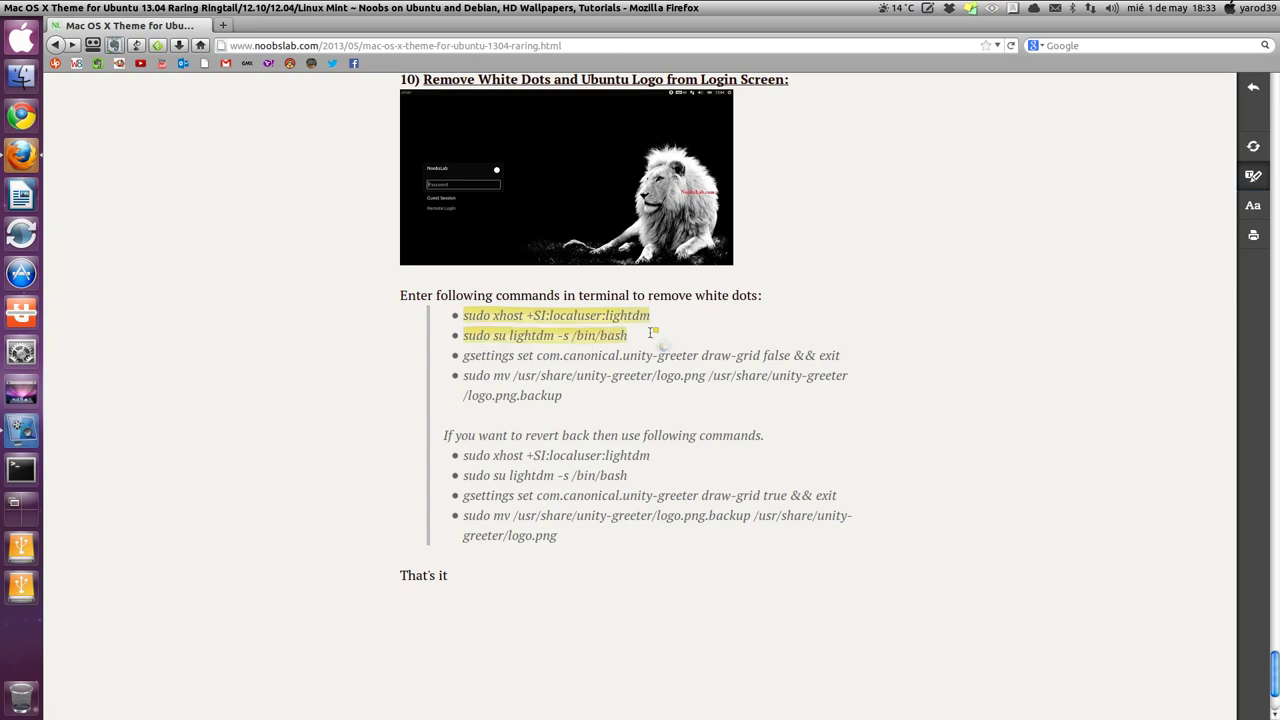
triple_click(850, 355)
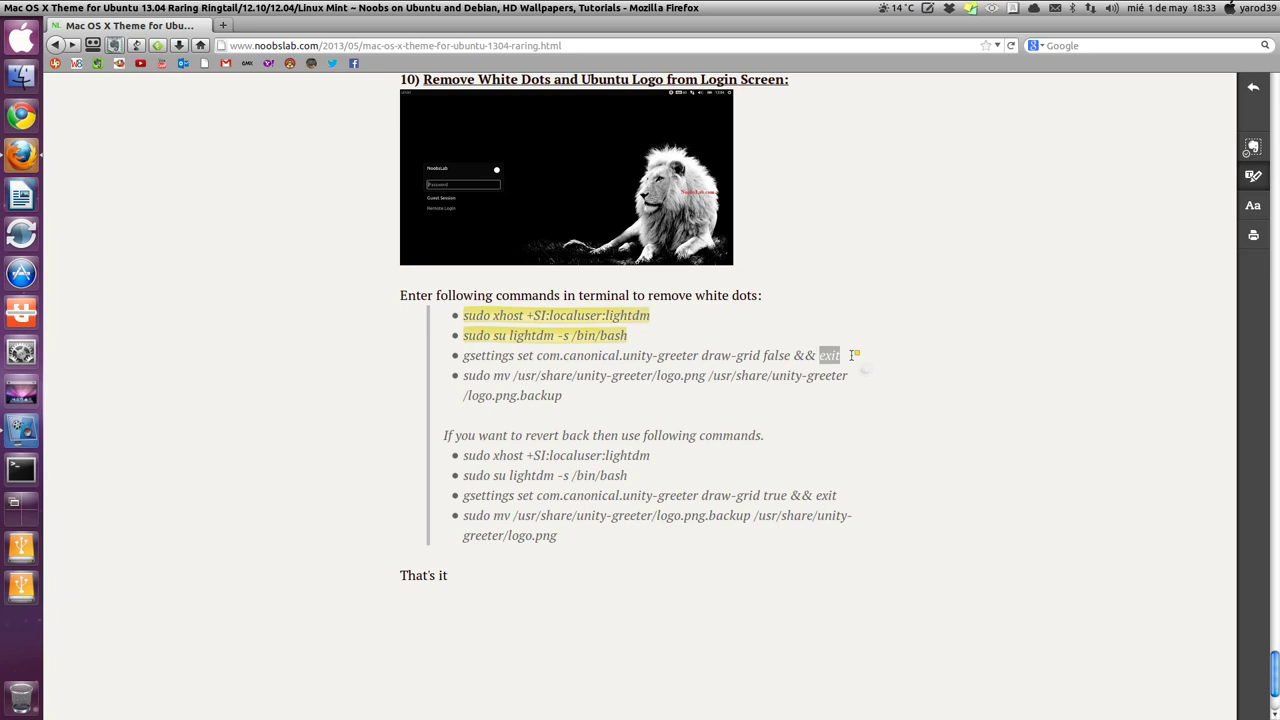
Copy the article's first white-dots command, sudo xhost +SI:localuser:lightdm, and run it in a terminal.
left_click(22, 470)
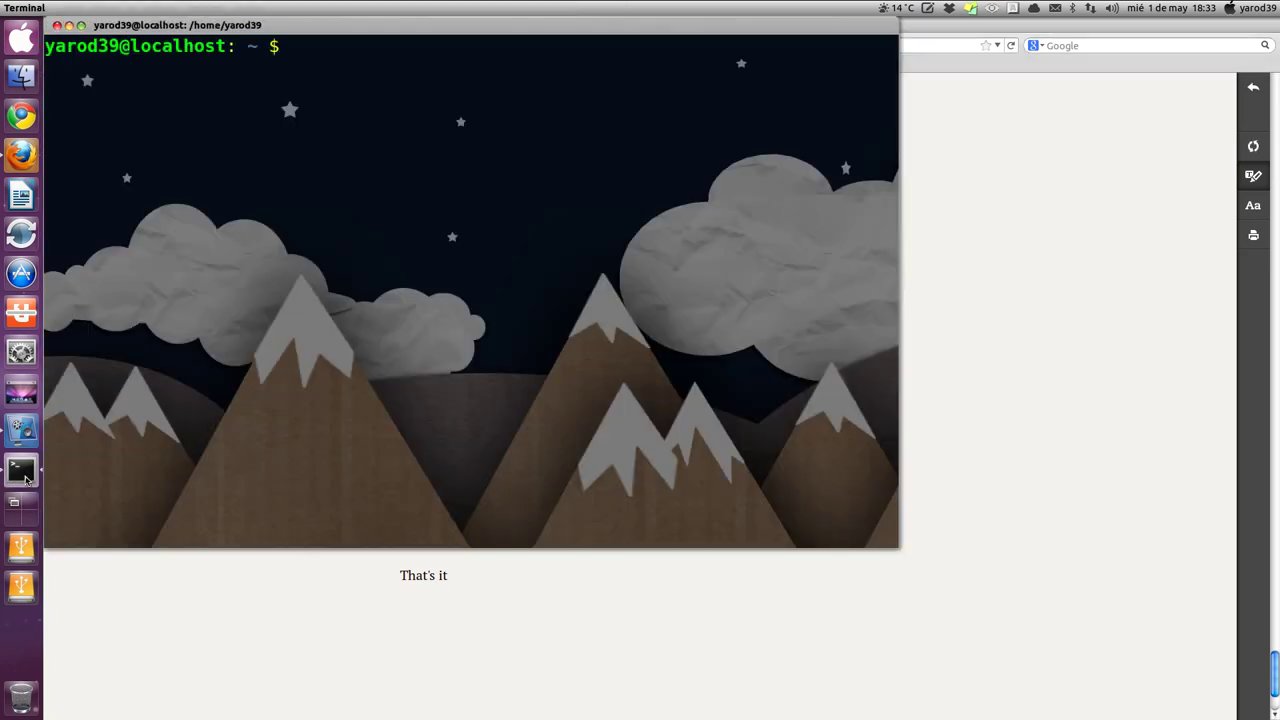
left_click(329, 651)
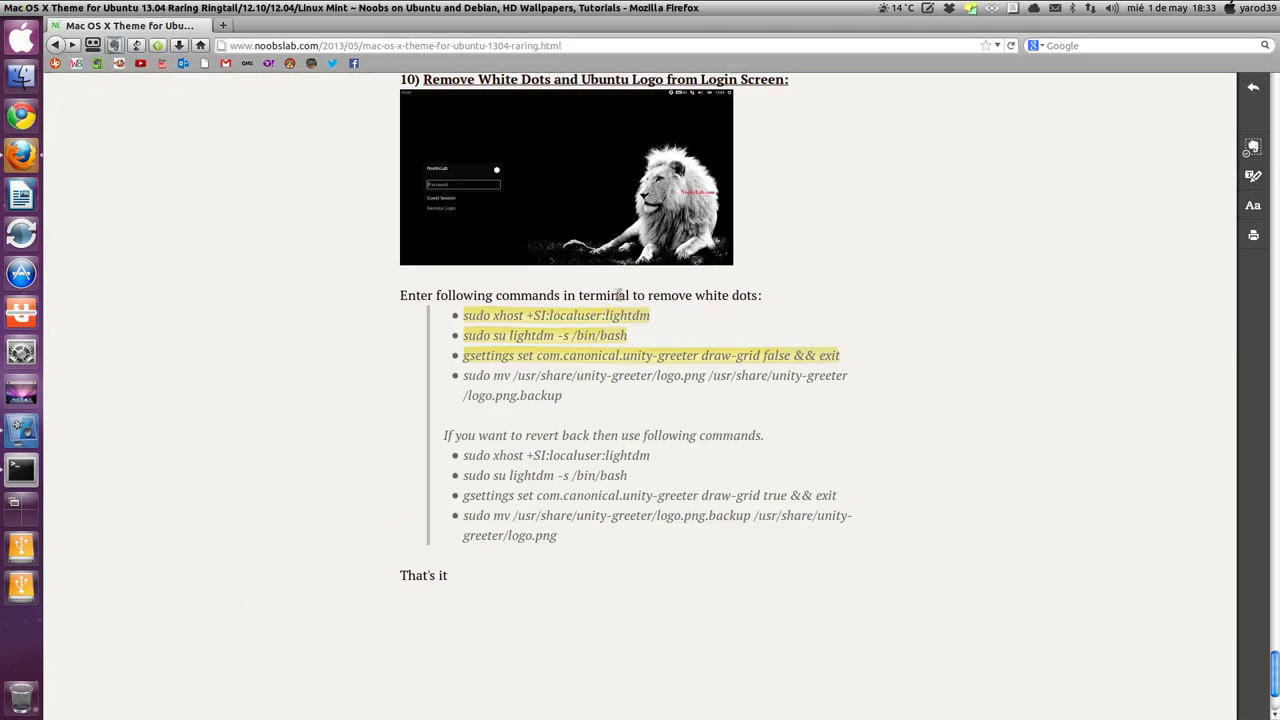
triple_click(567, 316)
right_click(572, 318)
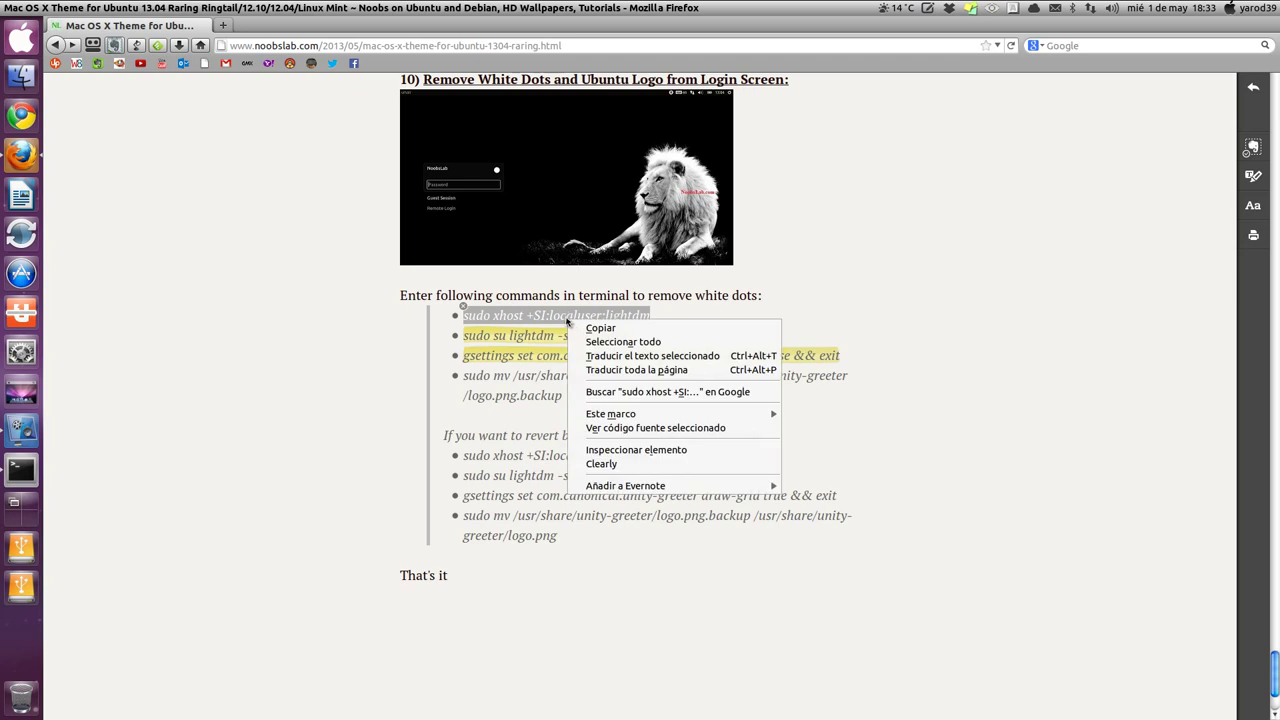
left_click(580, 329)
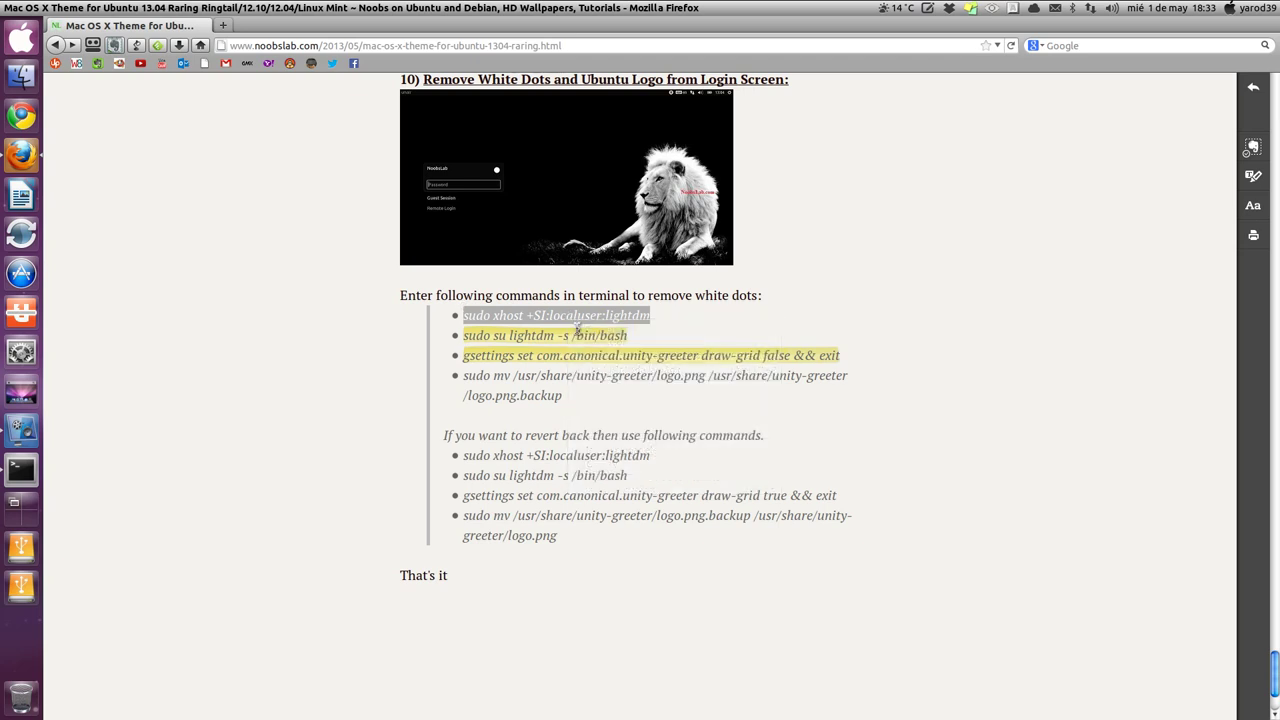
left_click(29, 477)
right_click(326, 58)
left_click(355, 139)
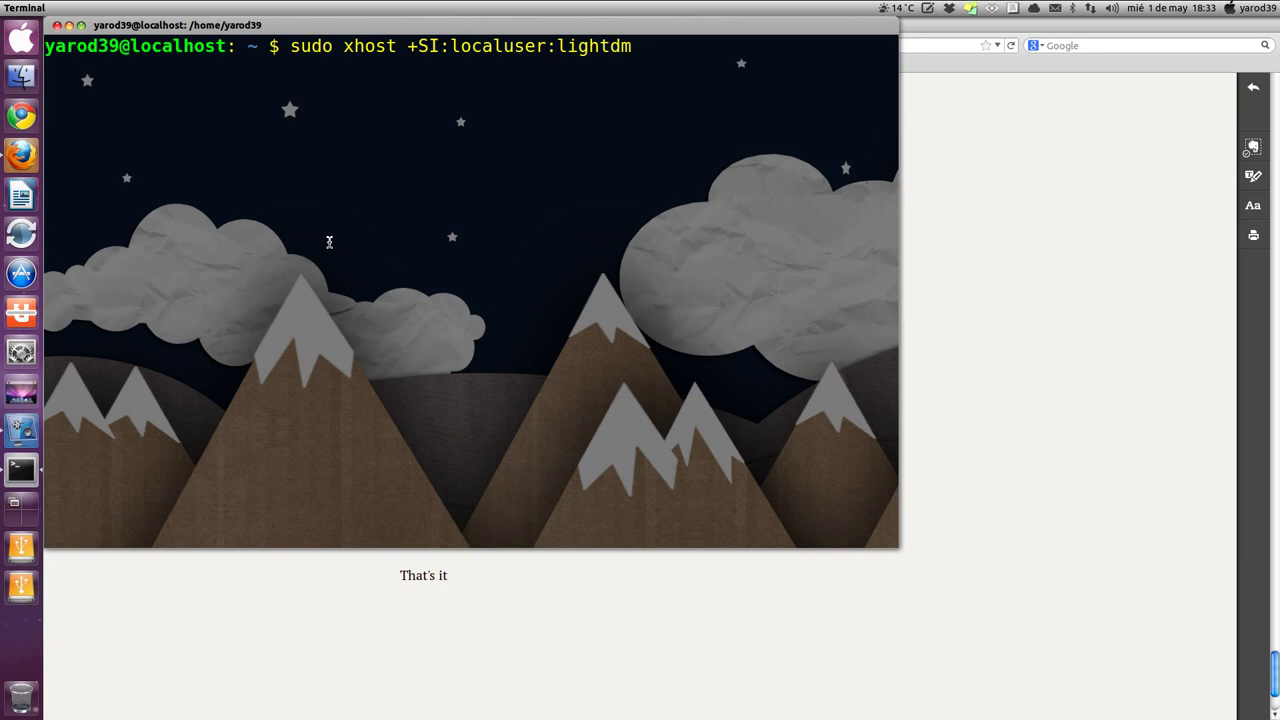
key("Return")
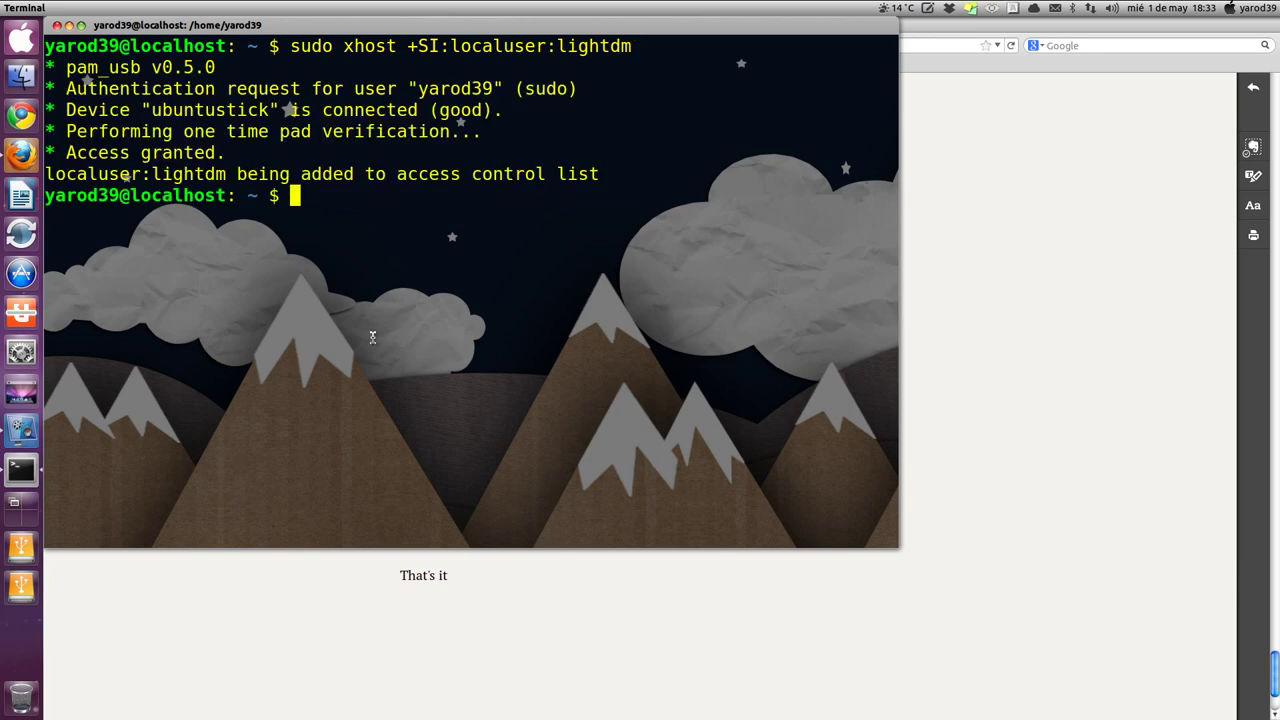
Copy sudo su lightdm -s /bin/bash from the article and run it in the terminal.
left_click(345, 578)
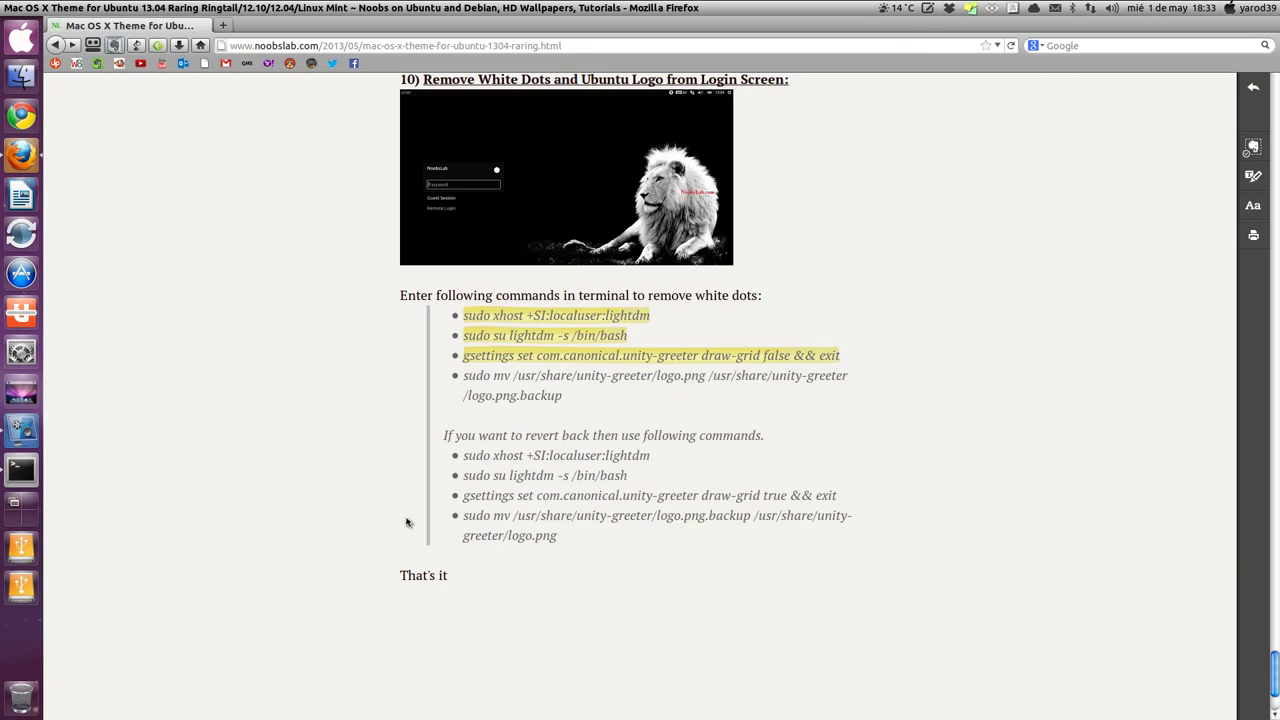
left_click_drag(463, 327, 628, 337)
right_click(544, 338)
left_click(576, 345)
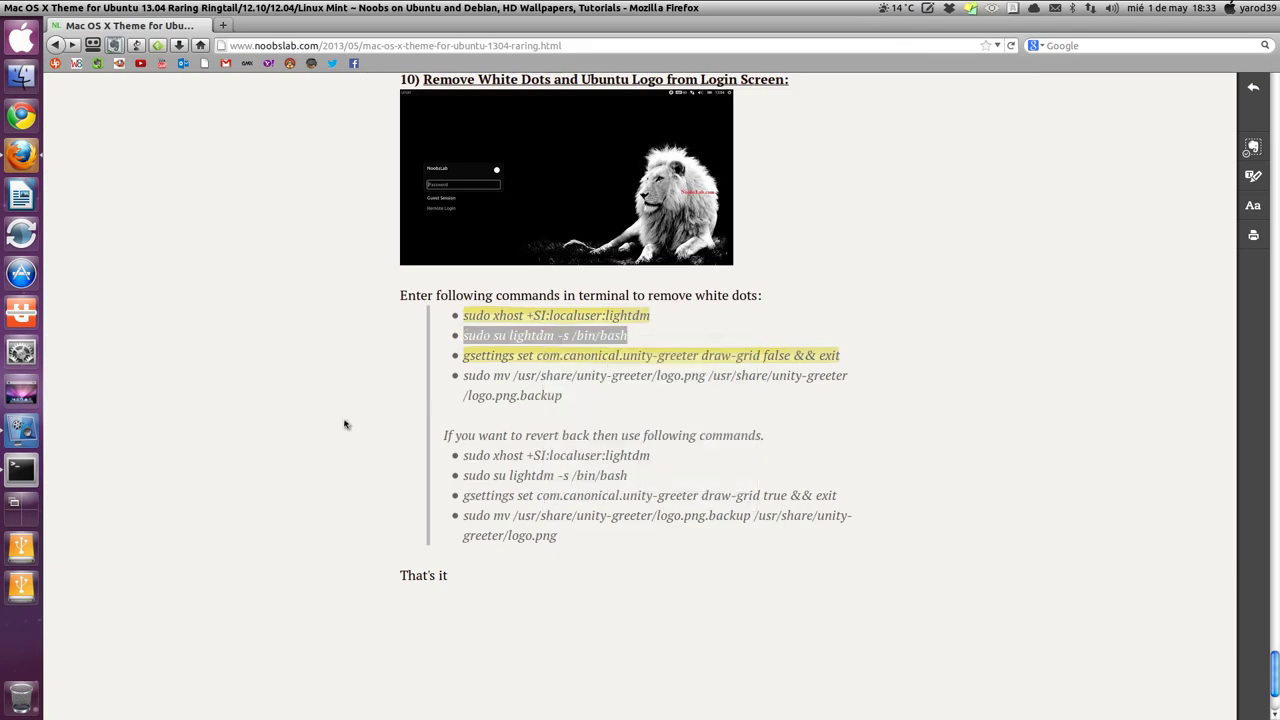
left_click(17, 467)
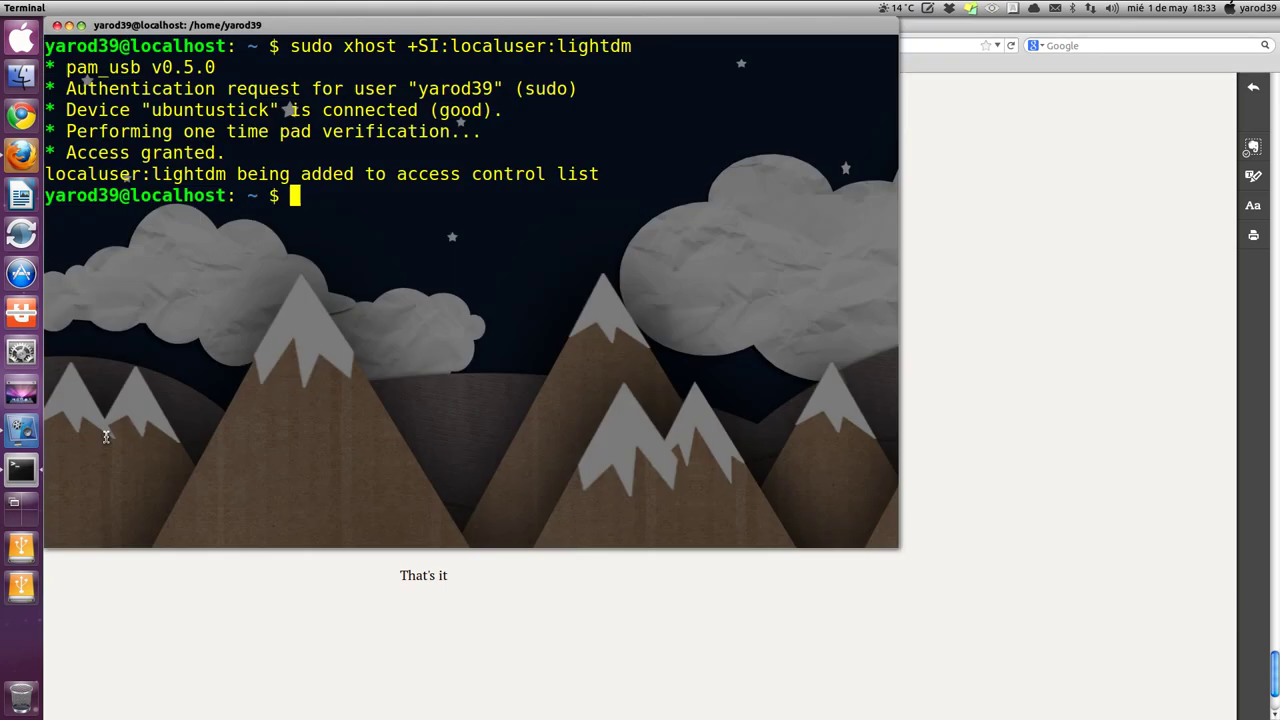
right_click(345, 197)
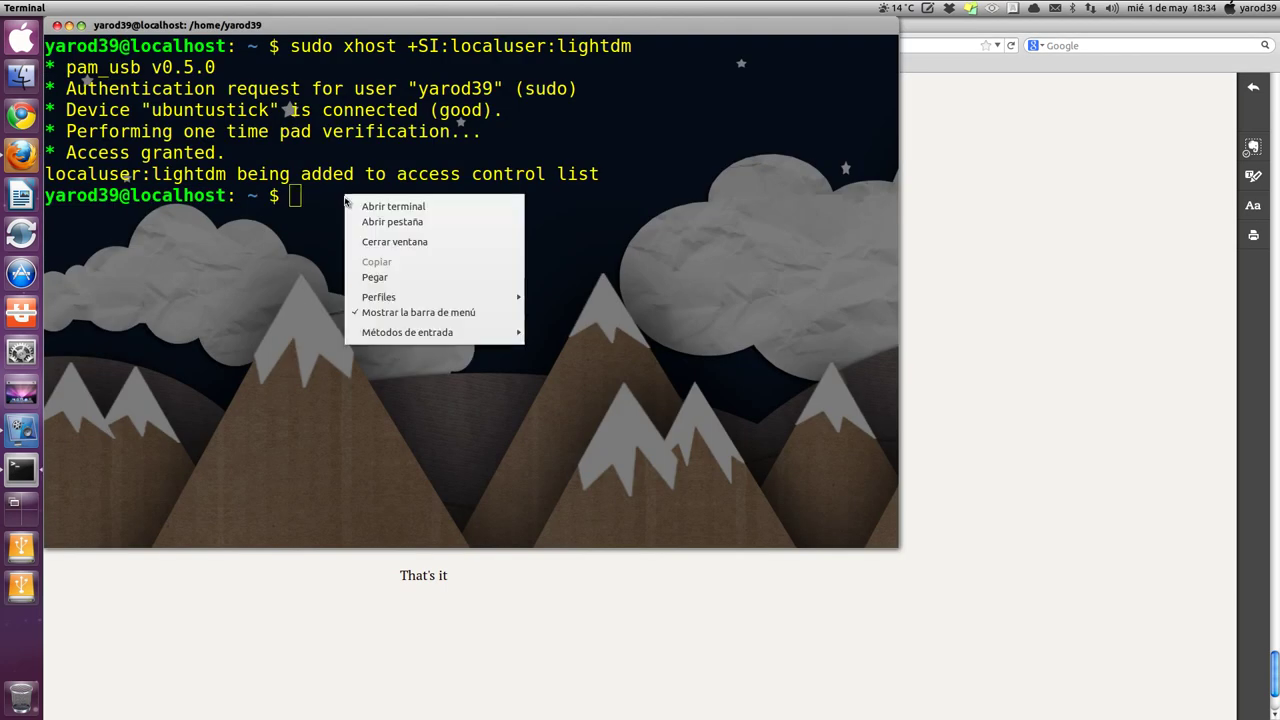
left_click(375, 278)
key("Return")
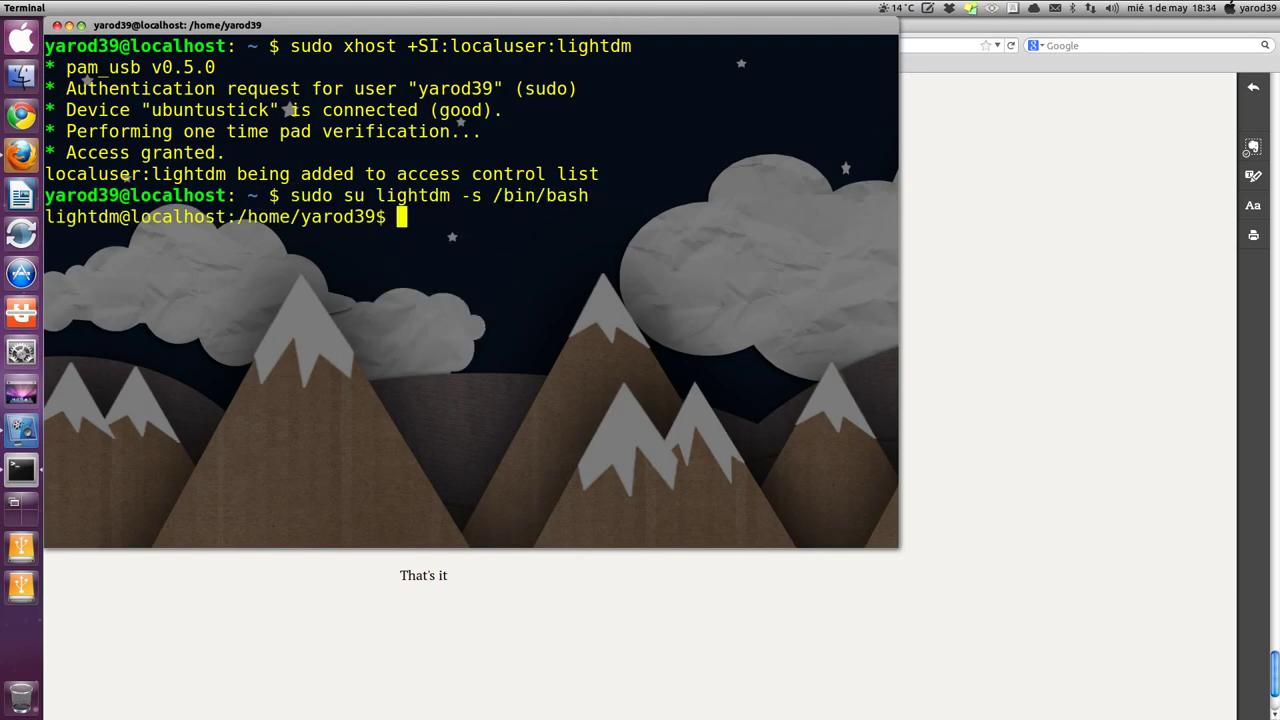
Copy gsettings set com.canonical.unity-greeter draw-grid false && exit from the article and run it in the lightdm shell.
left_click(300, 645)
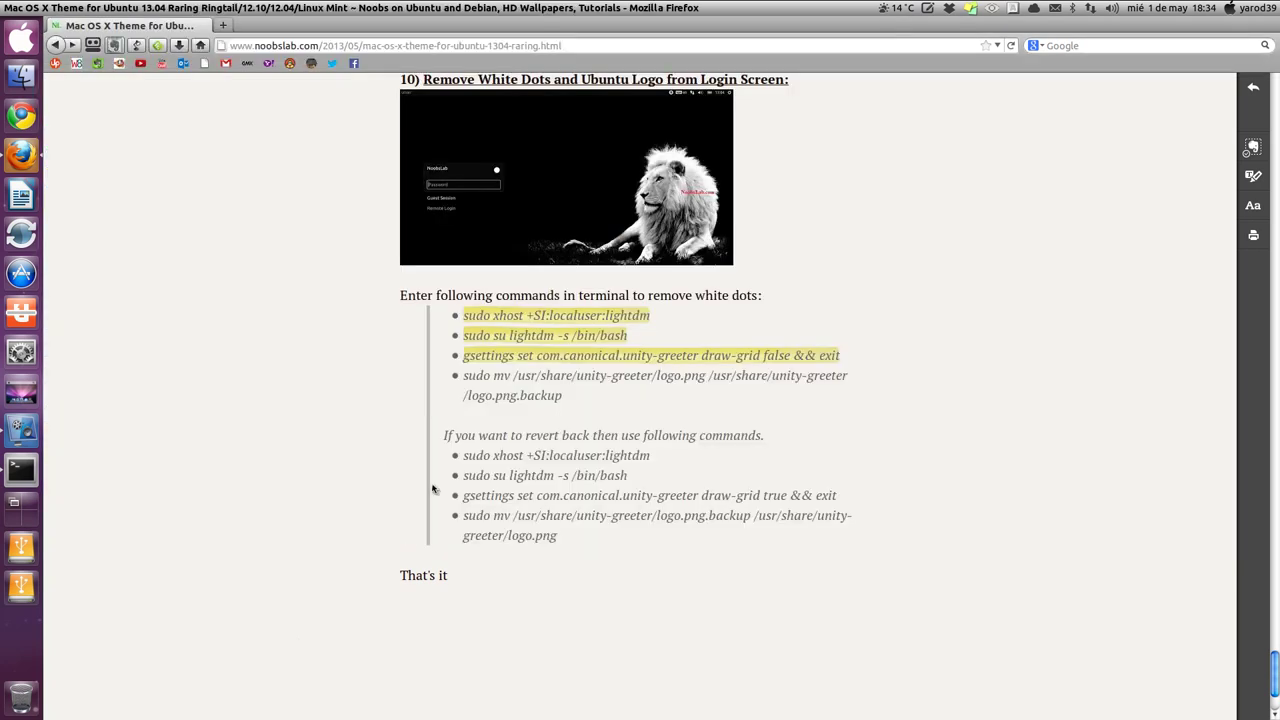
triple_click(522, 357)
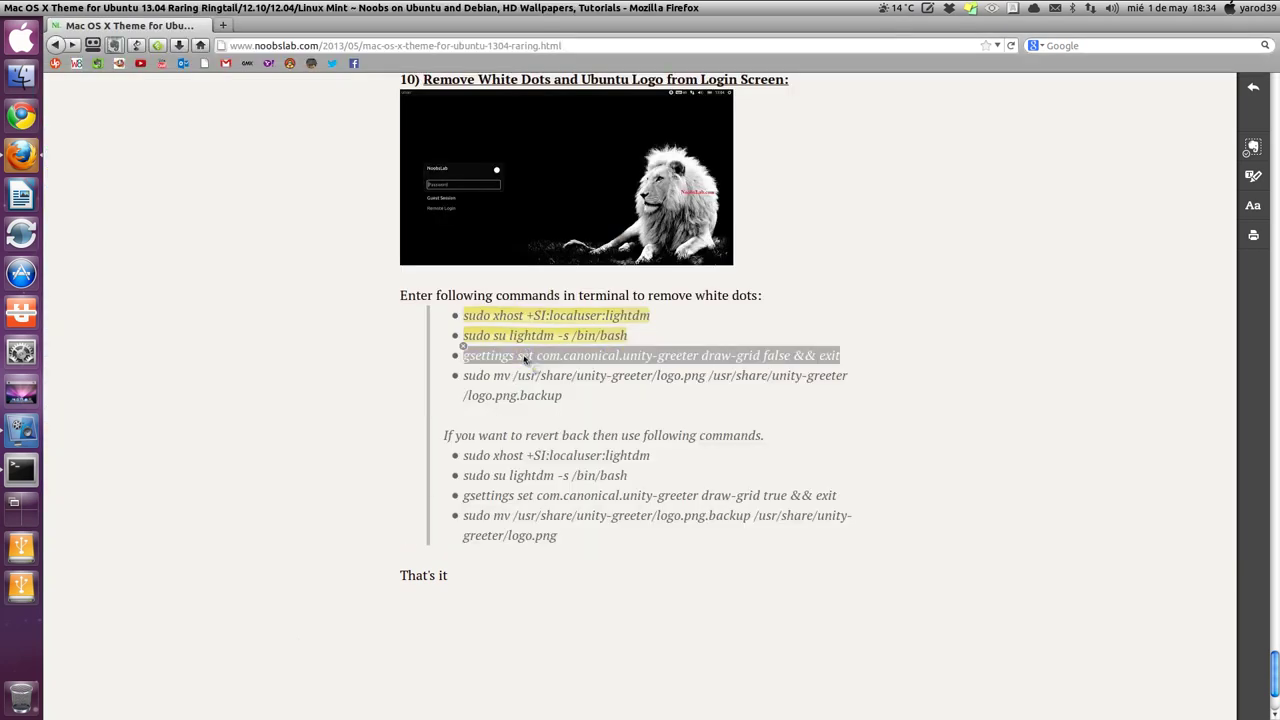
right_click(524, 360)
left_click(530, 367)
left_click(22, 466)
right_click(428, 216)
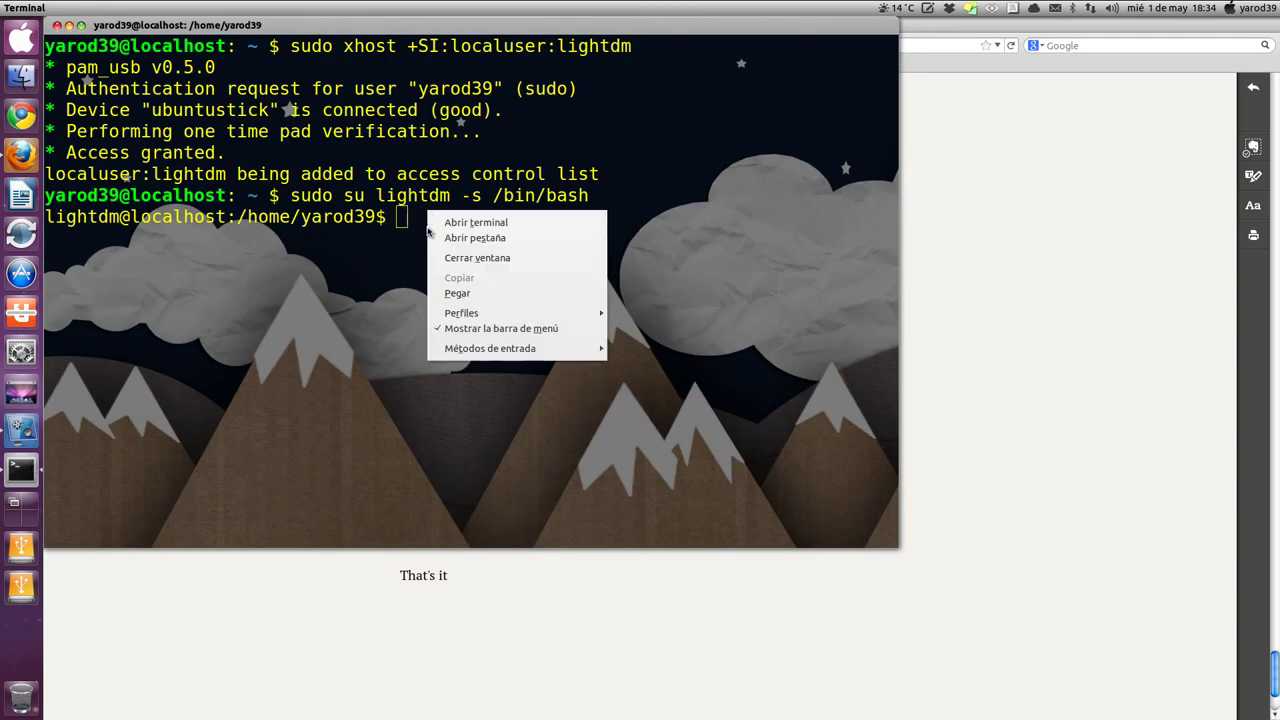
left_click(457, 293)
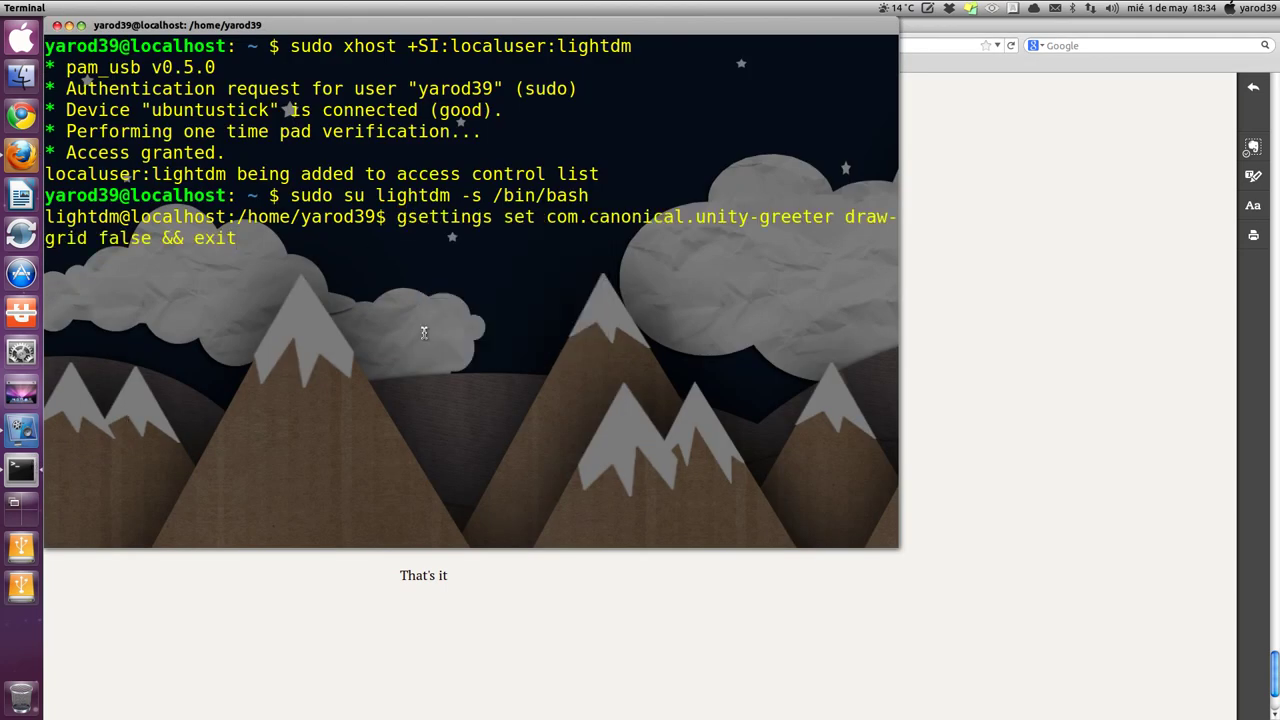
key("Return")
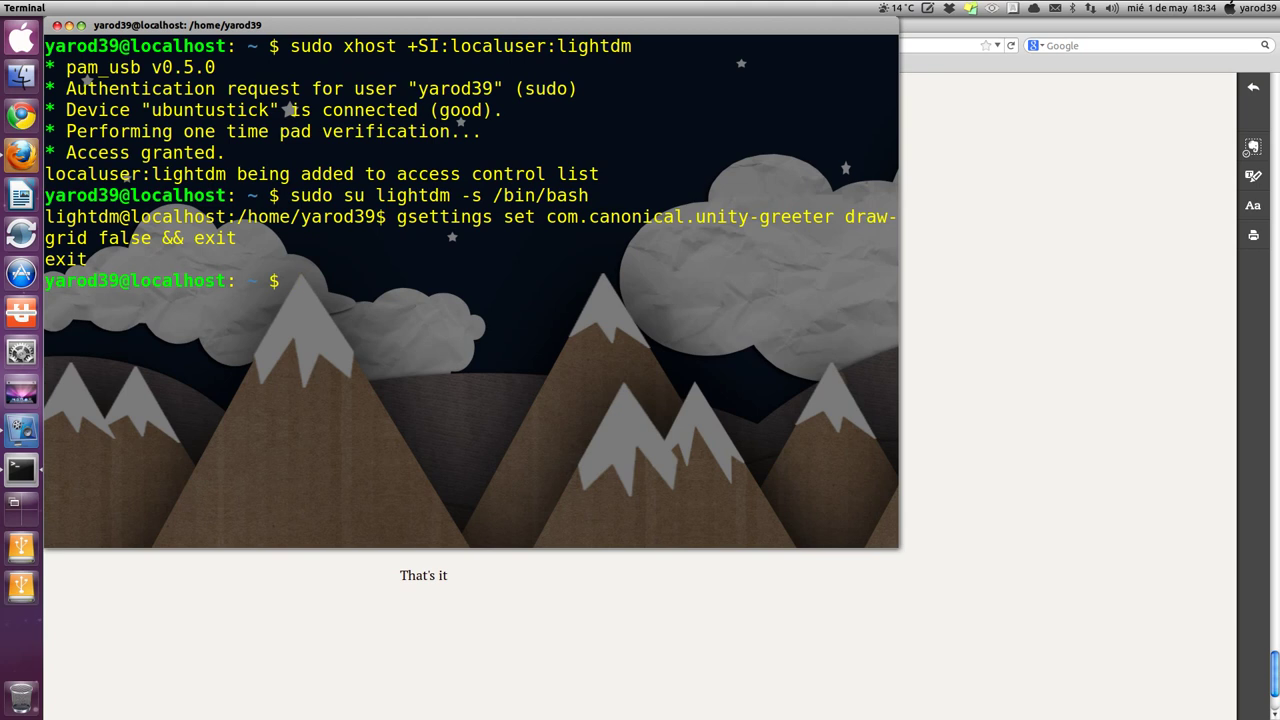
Try to rename /usr/share/unity-greeter/logo.png to logo.png.backup by running the article's sudo mv command in the terminal.
left_click(366, 591)
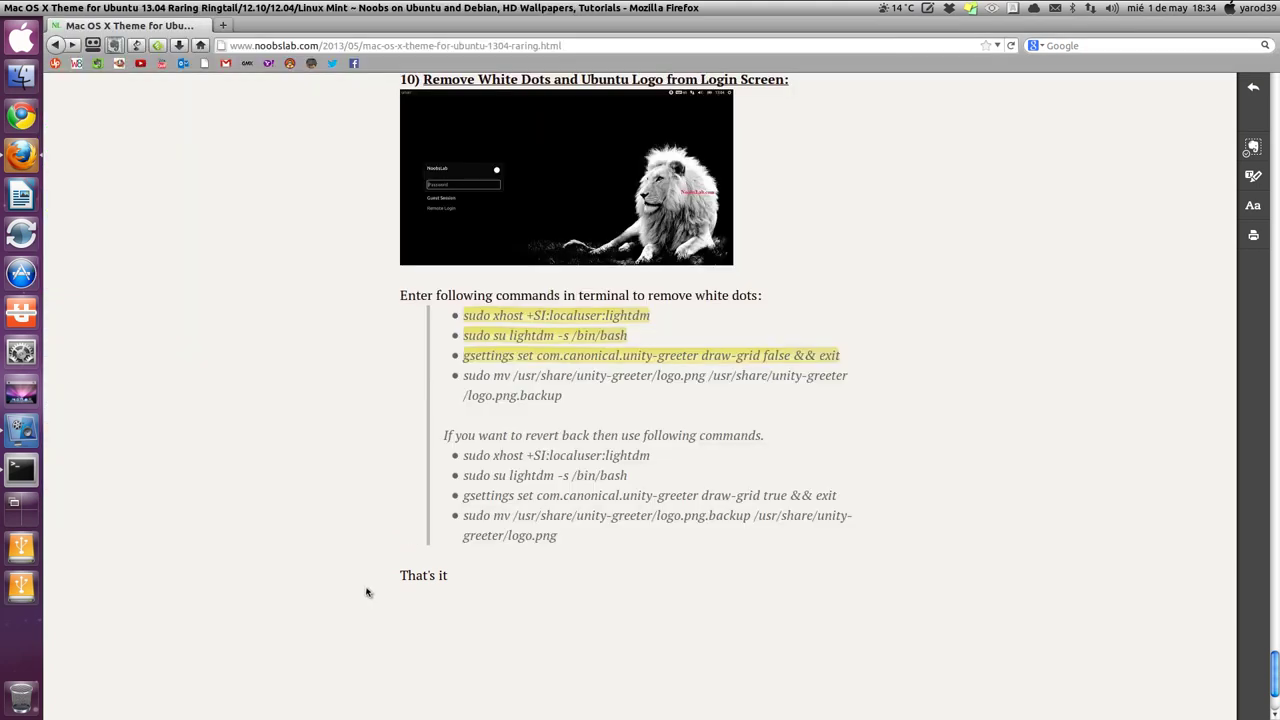
triple_click(588, 376)
right_click(590, 380)
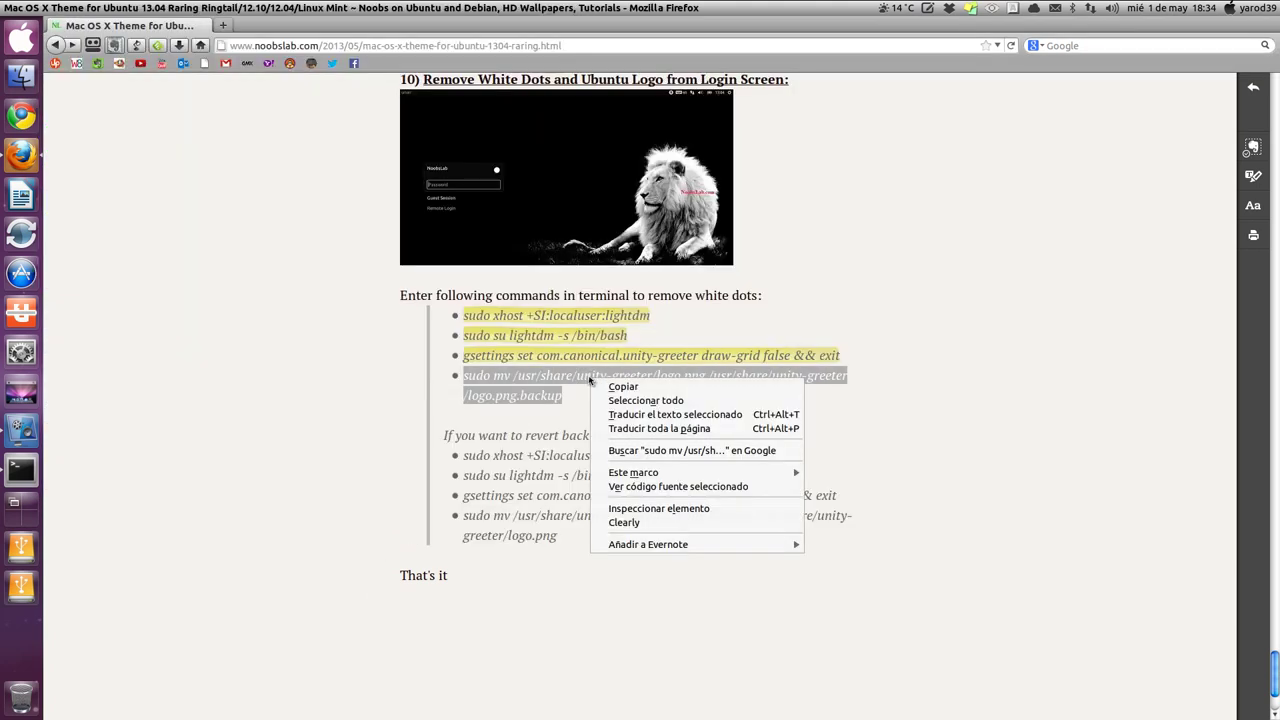
left_click(605, 388)
left_click(30, 465)
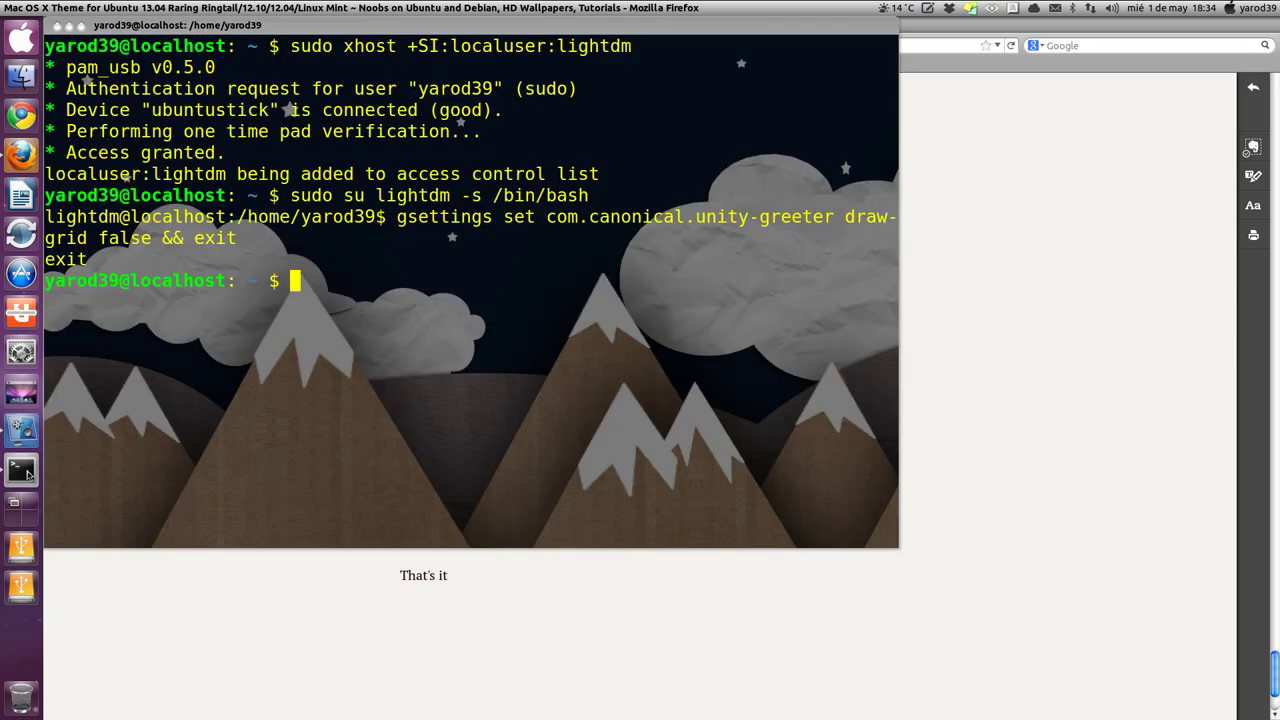
right_click(345, 277)
left_click(369, 359)
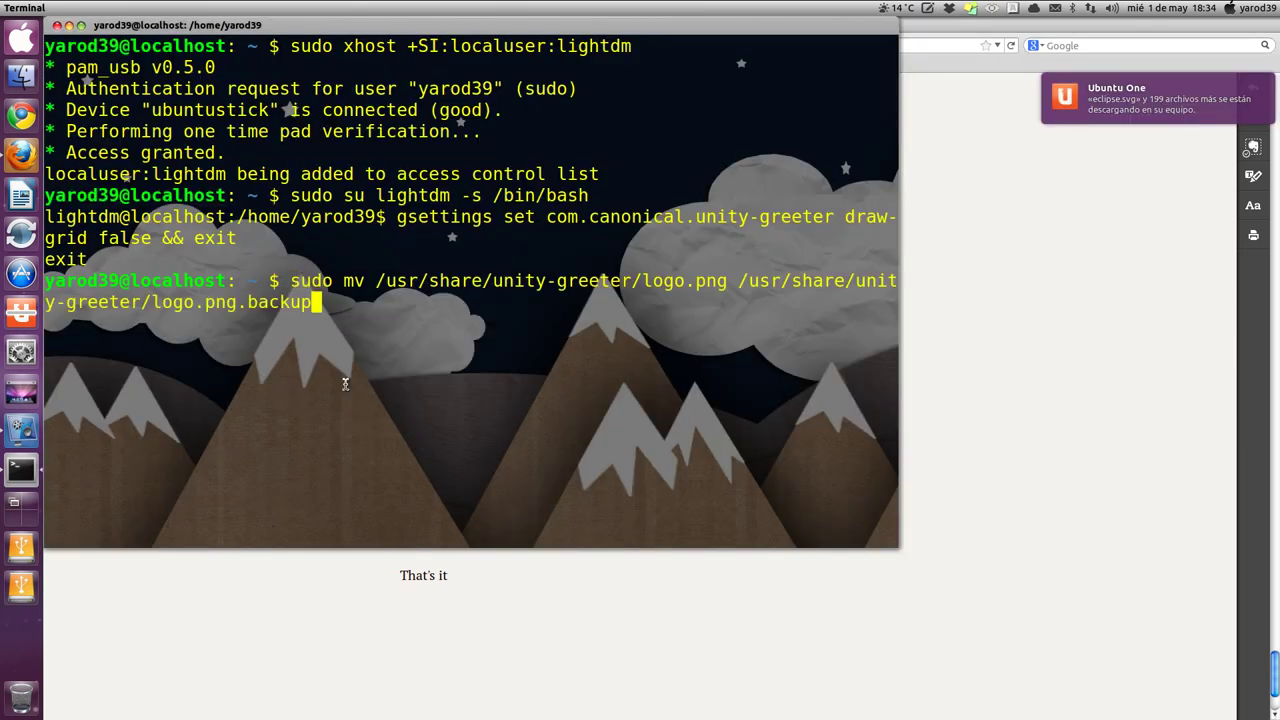
key("Return")
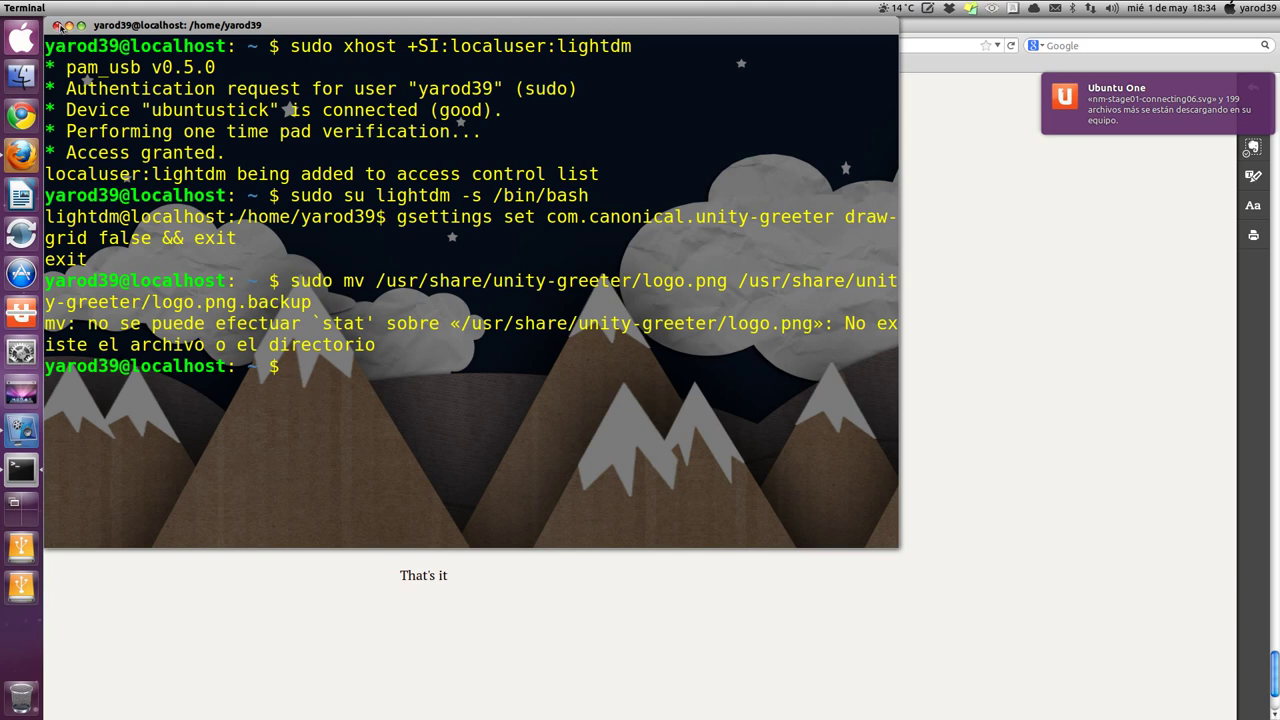
Close the terminal and minimize the browser to show the desktop.
left_click(58, 25)
scroll(194, 223, "up", 3)
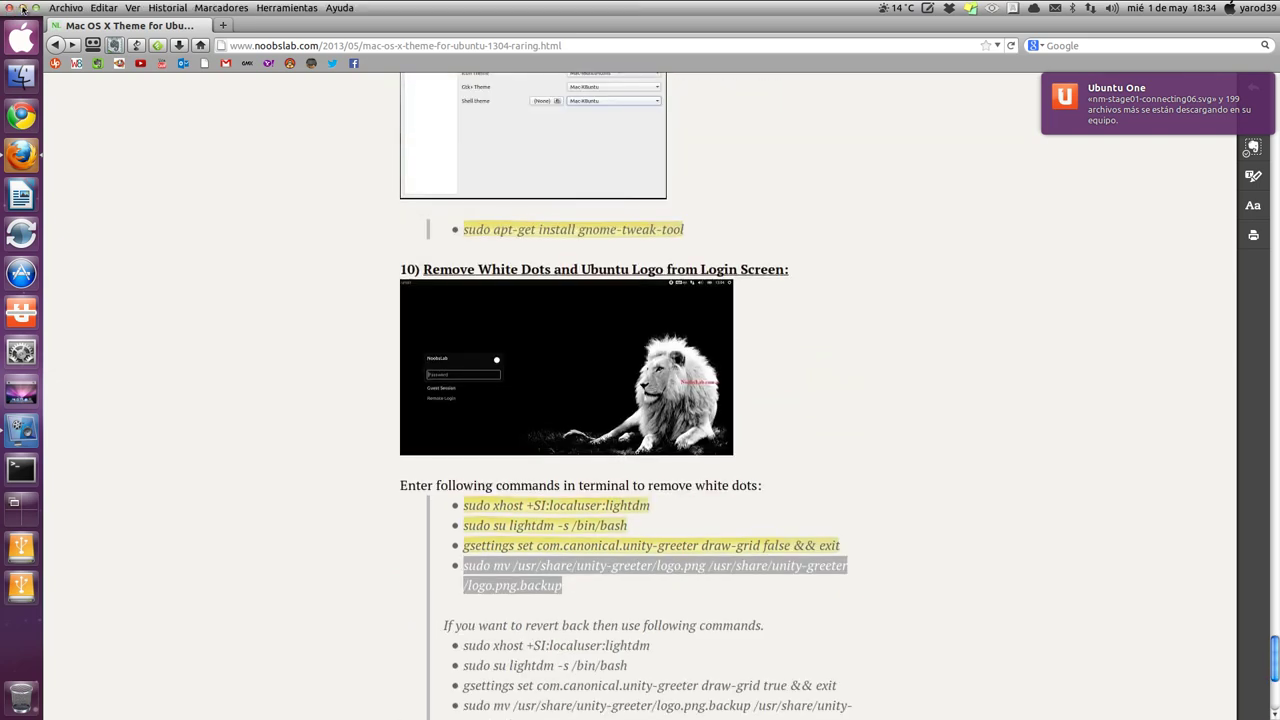
left_click(22, 9)
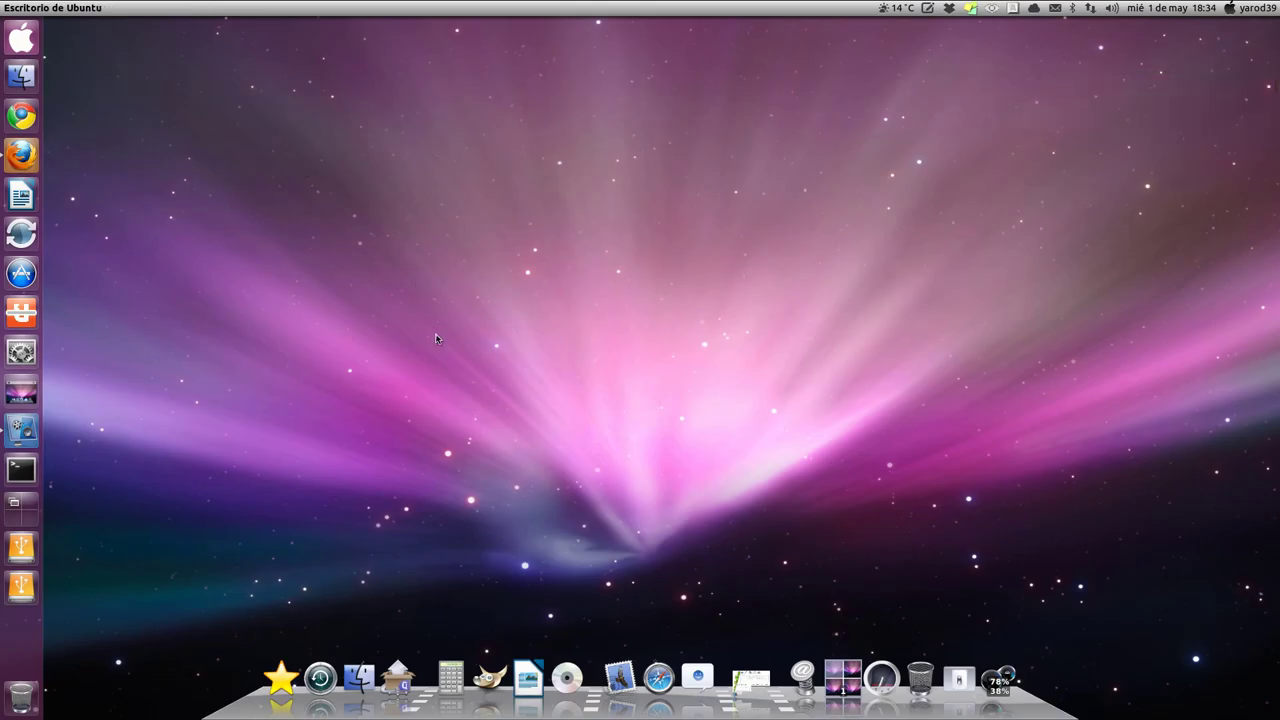
Turn on automatic hiding of the launcher in the Appearance behaviour settings and close the window.
mouse_move(105, 4)
left_click(433, 237)
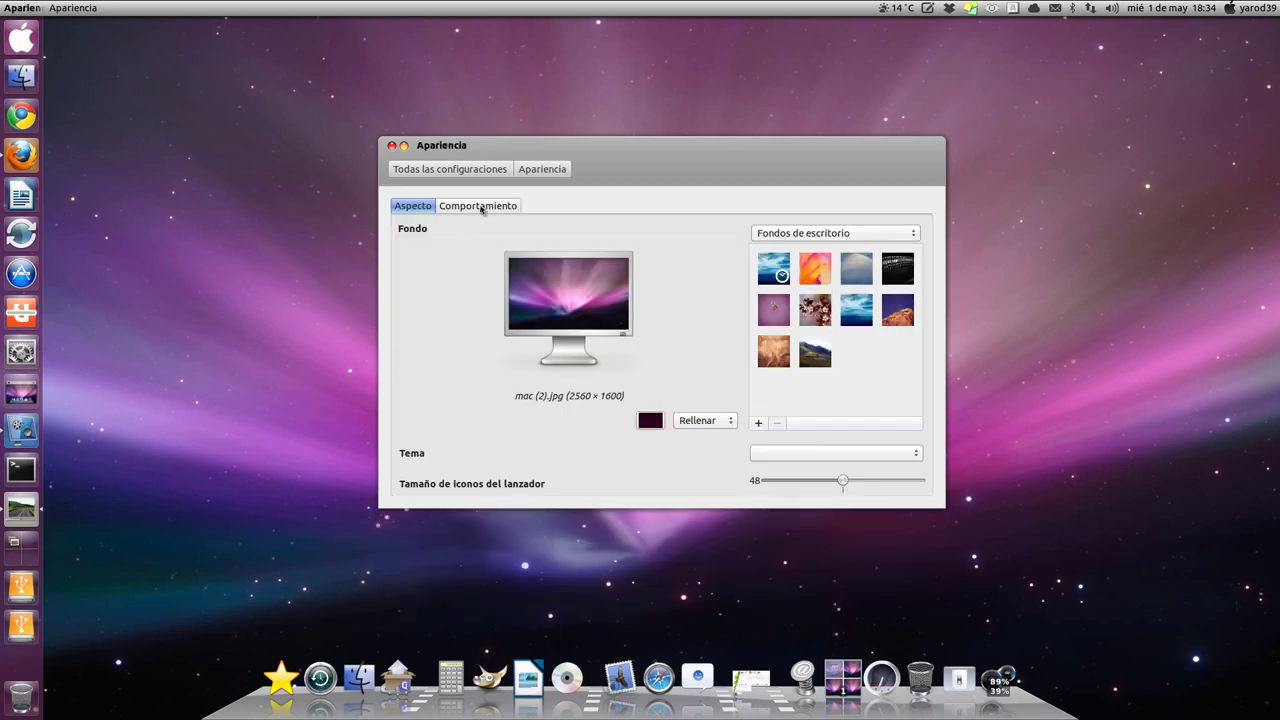
left_click(482, 207)
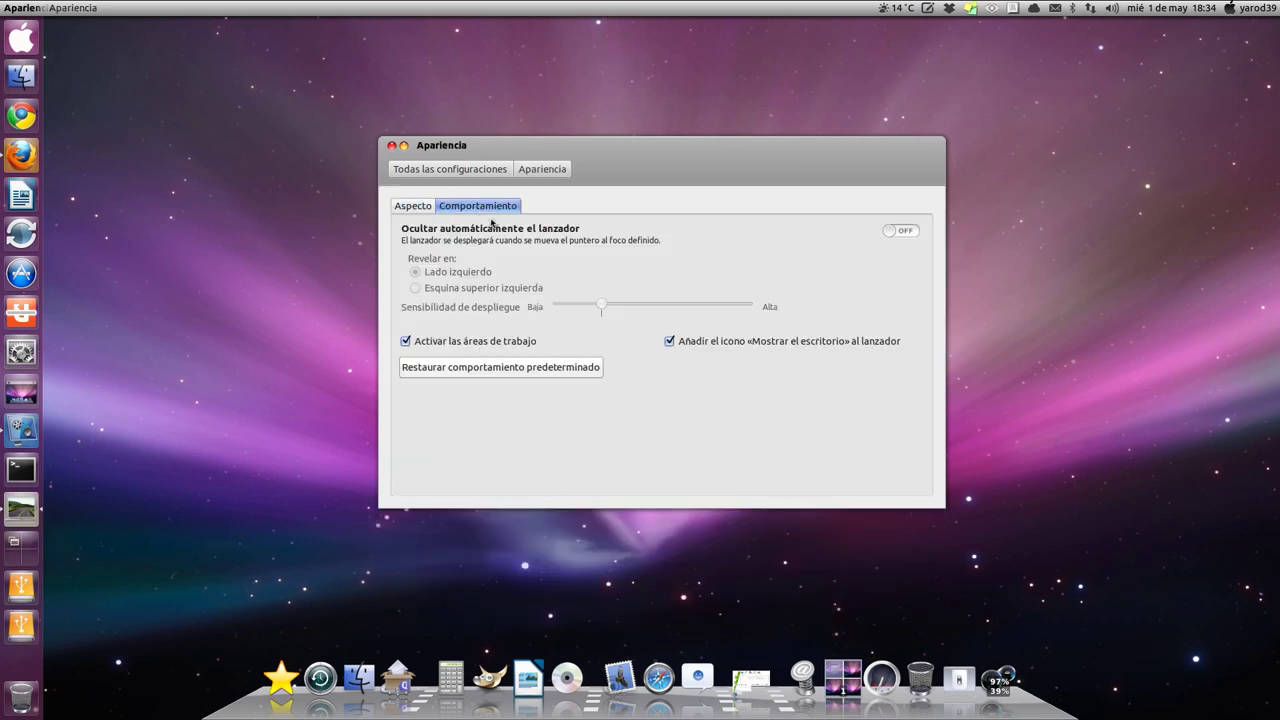
left_click(910, 231)
left_click(393, 147)
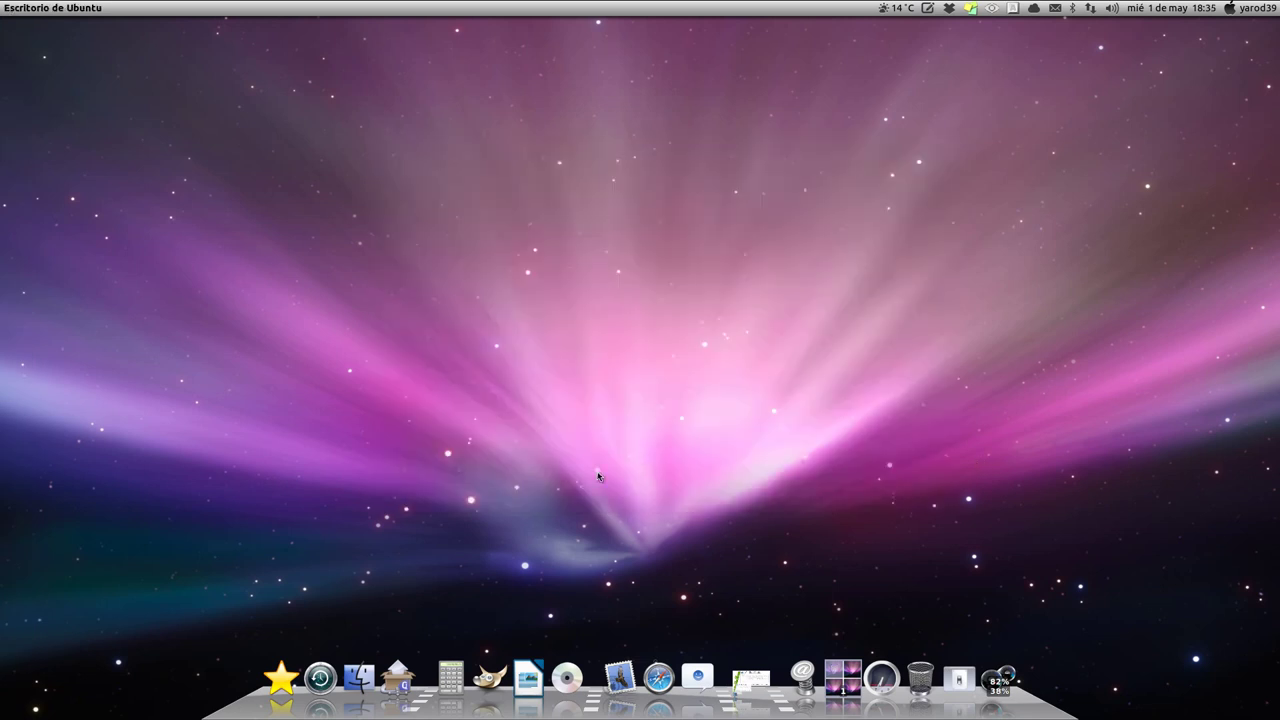
Reveal the hidden launcher, turn its automatic hiding off in the Appearance settings, and close the window.
mouse_move(2, 320)
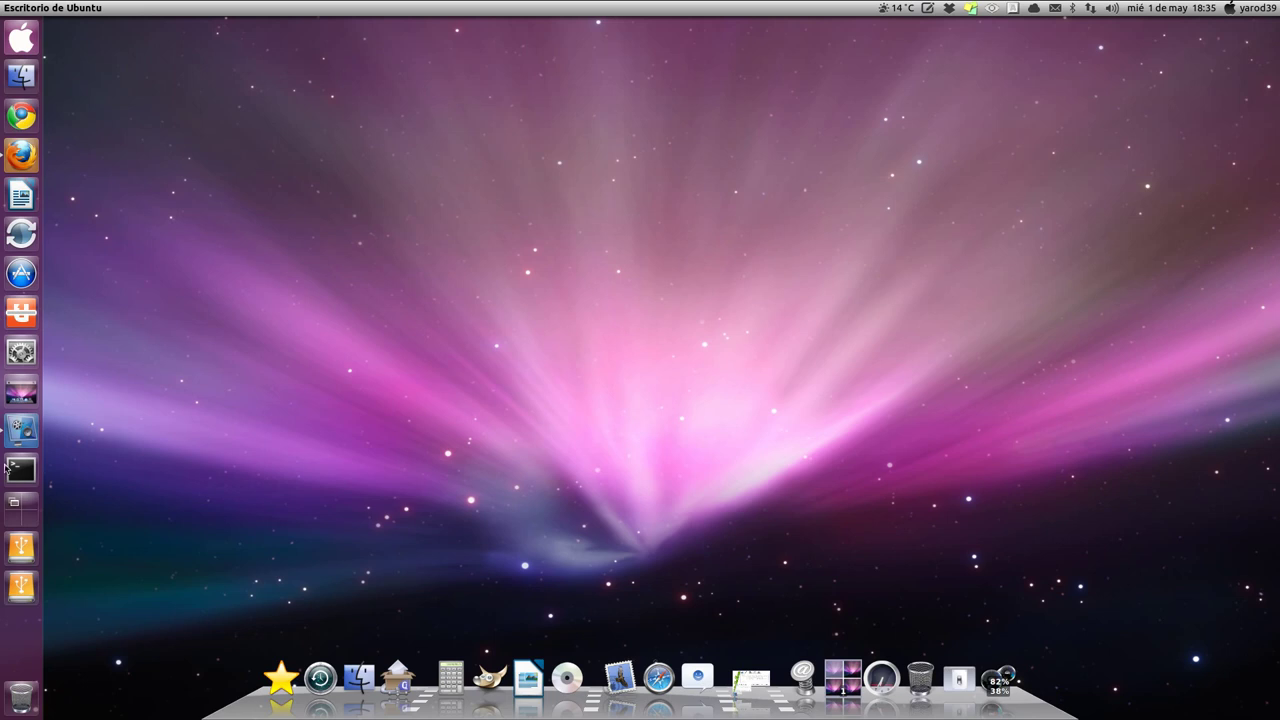
left_click(21, 352)
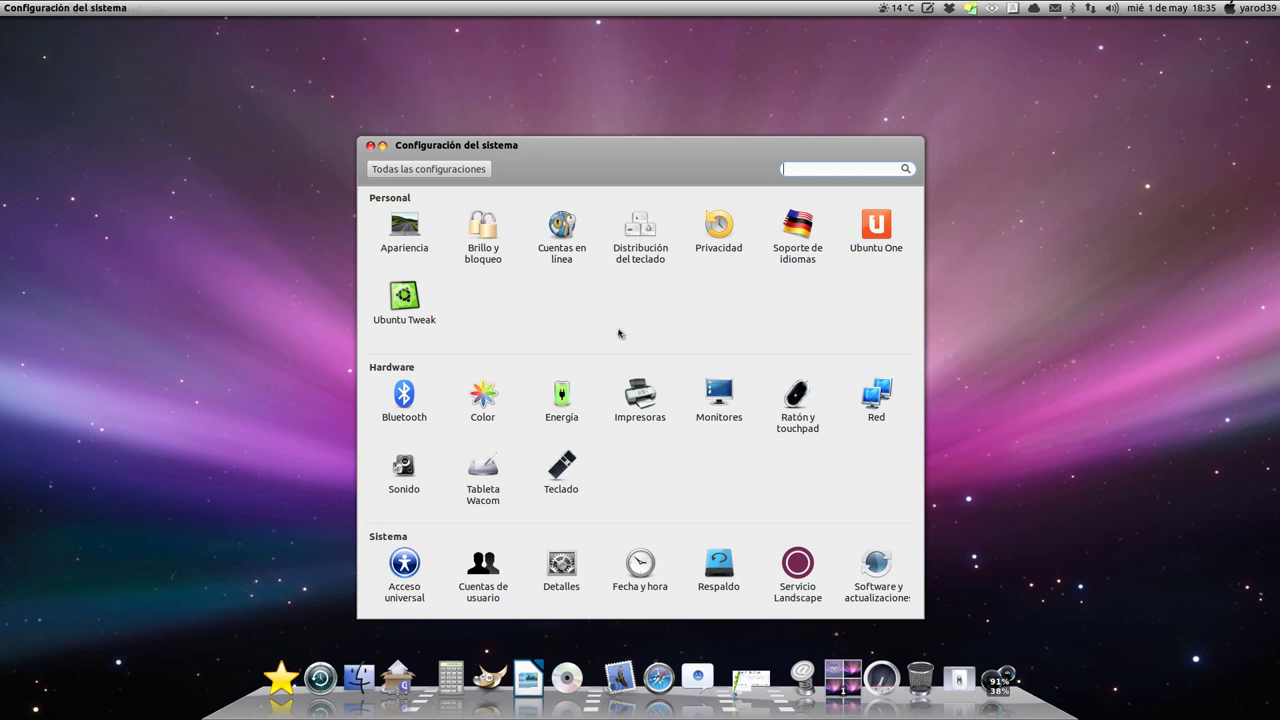
left_click(408, 222)
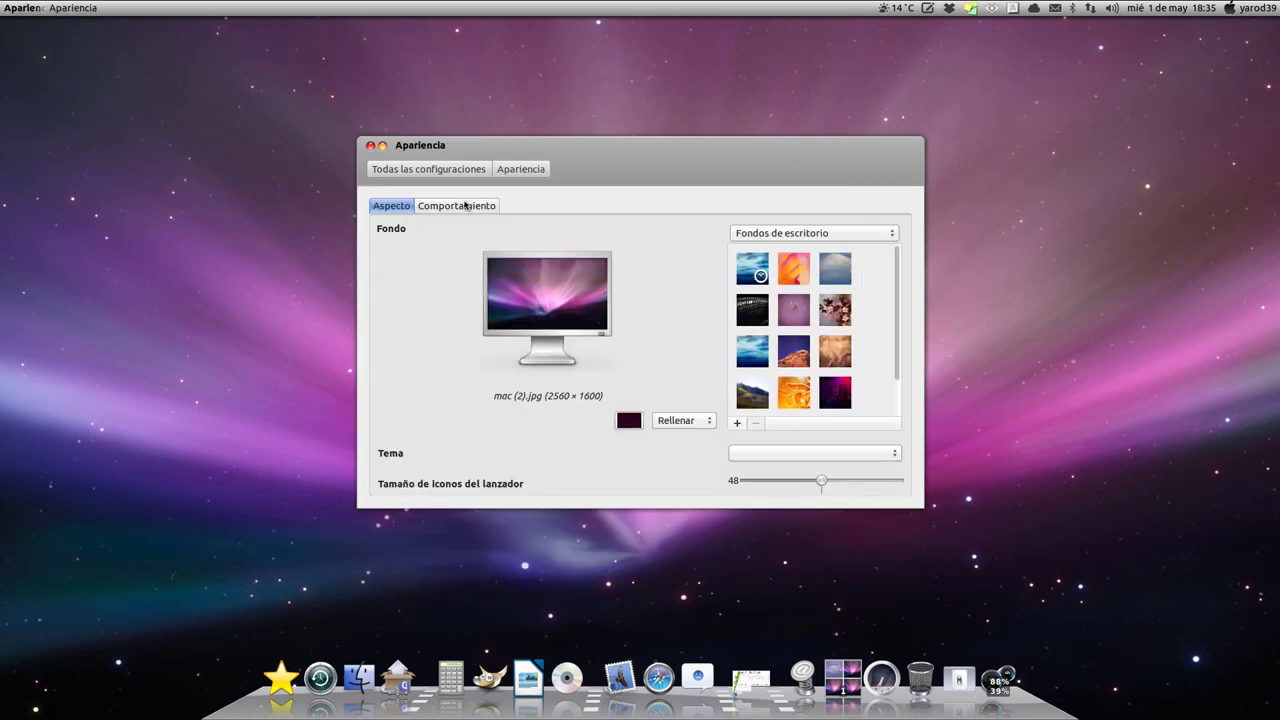
left_click(459, 209)
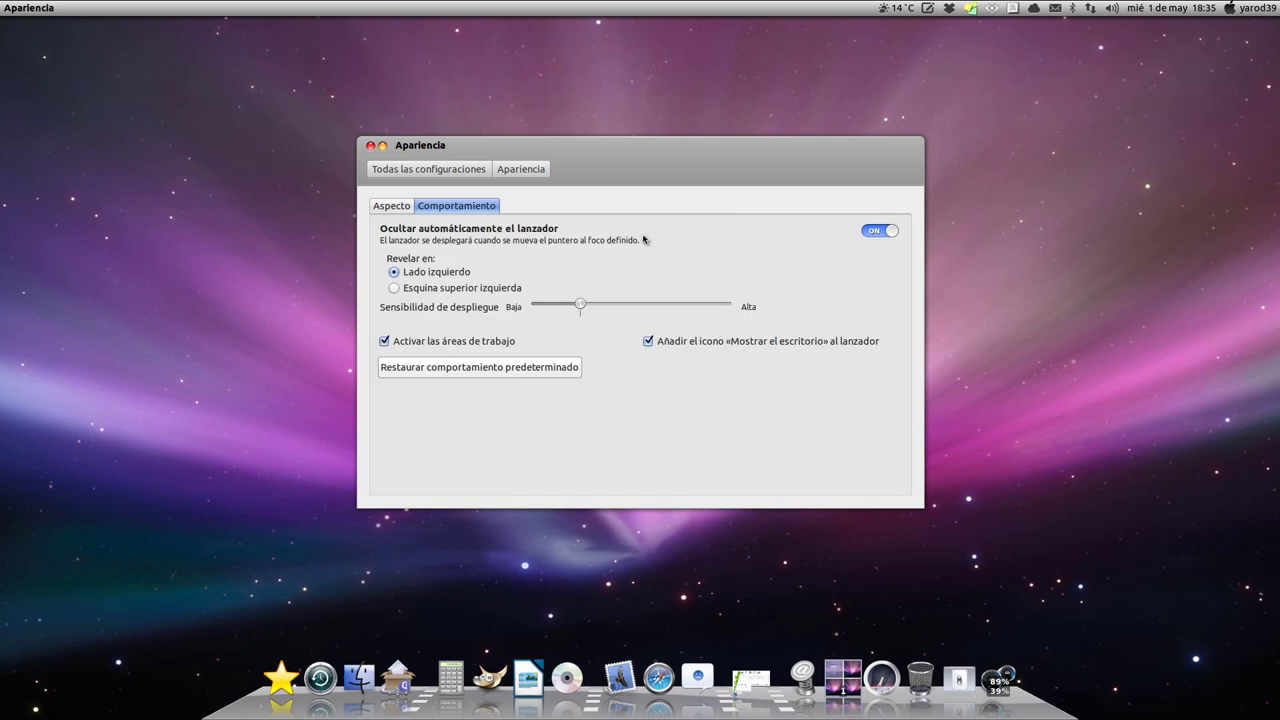
left_click(878, 231)
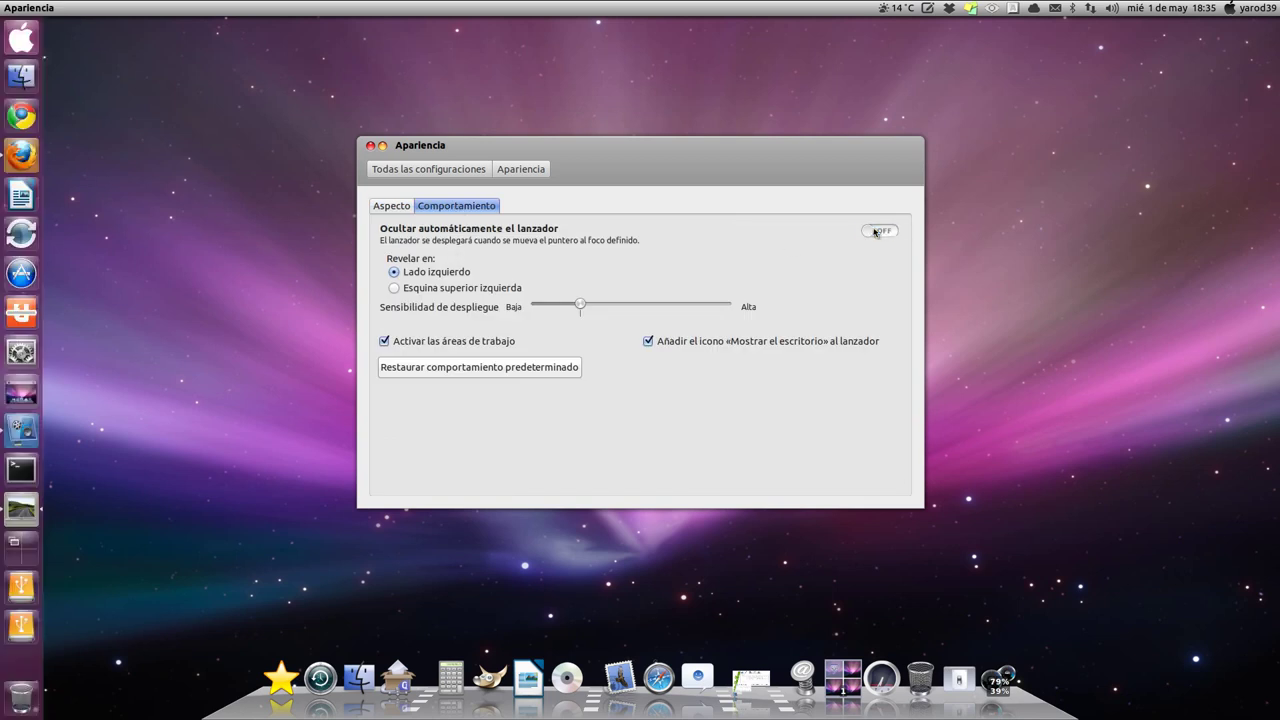
left_click(371, 147)
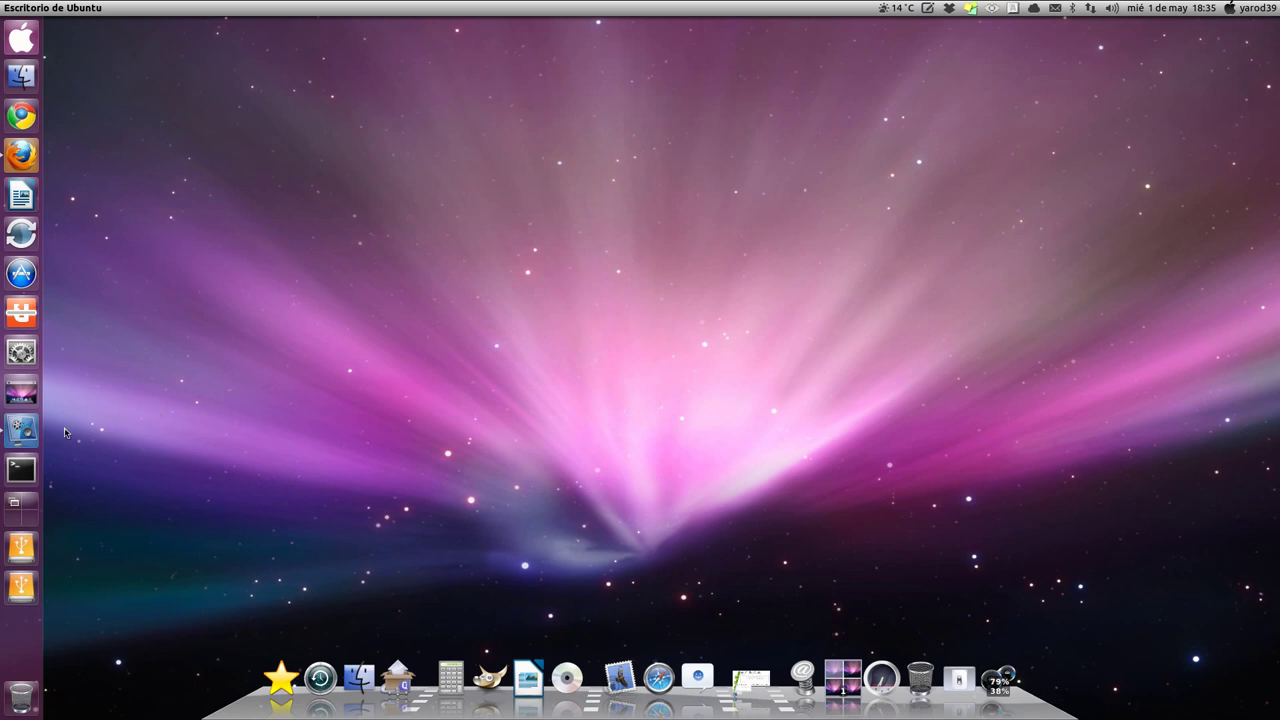
left_click(22, 432)
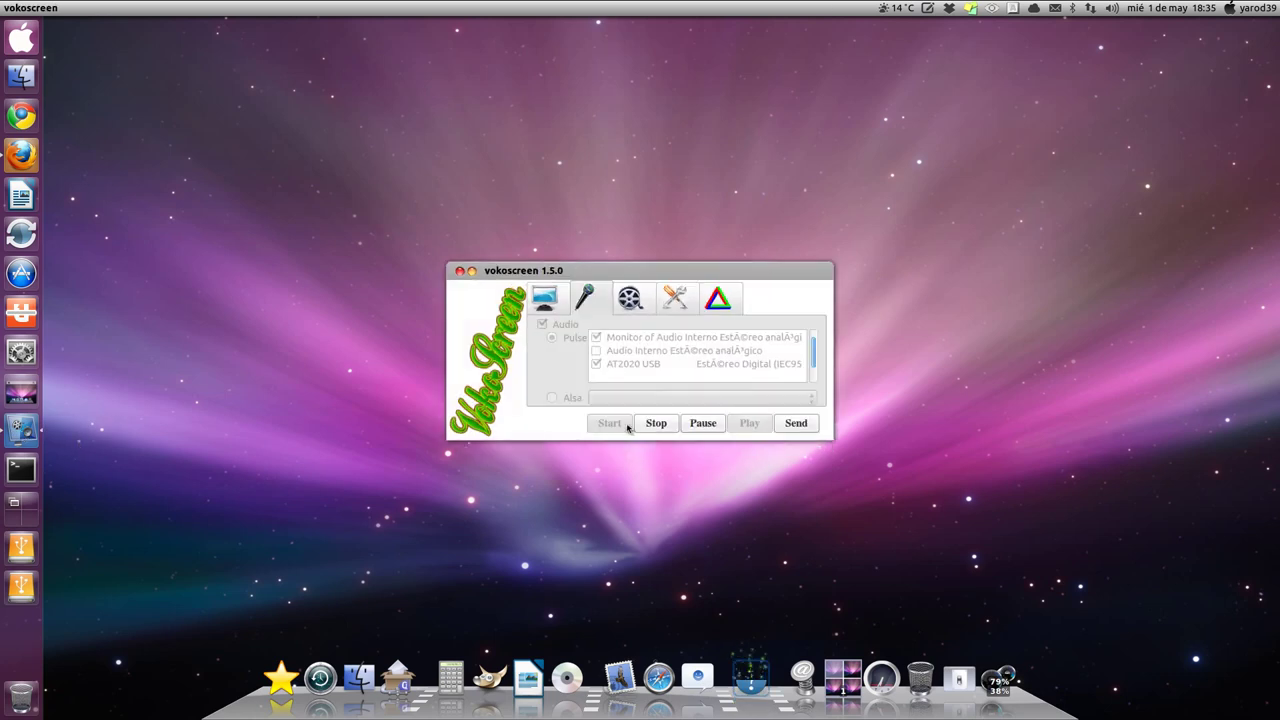